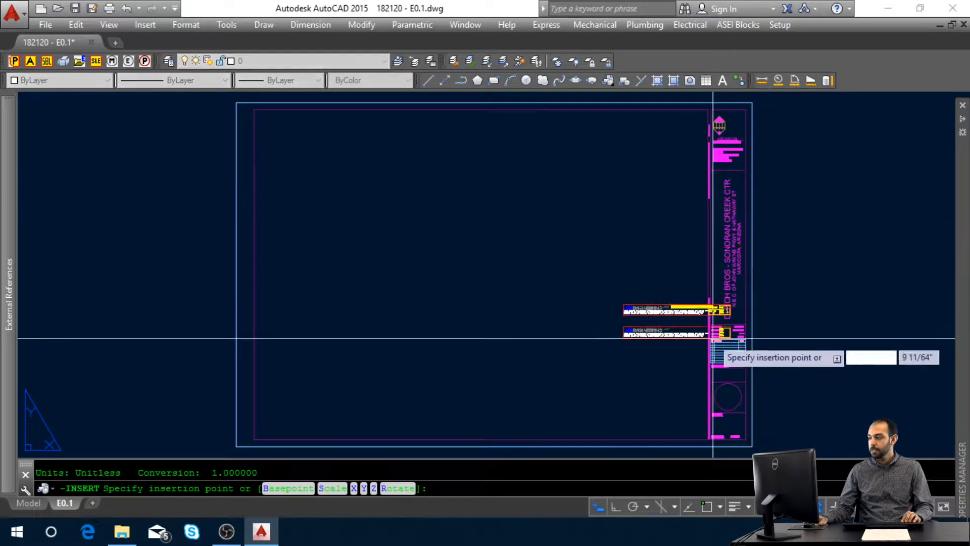
# Place the ASEI Engineering title strip block on the sheet and burst it into separate Phoenix and Texas strips.
pyautogui.click(694, 408)
pyautogui.scroll(4, 693, 411)
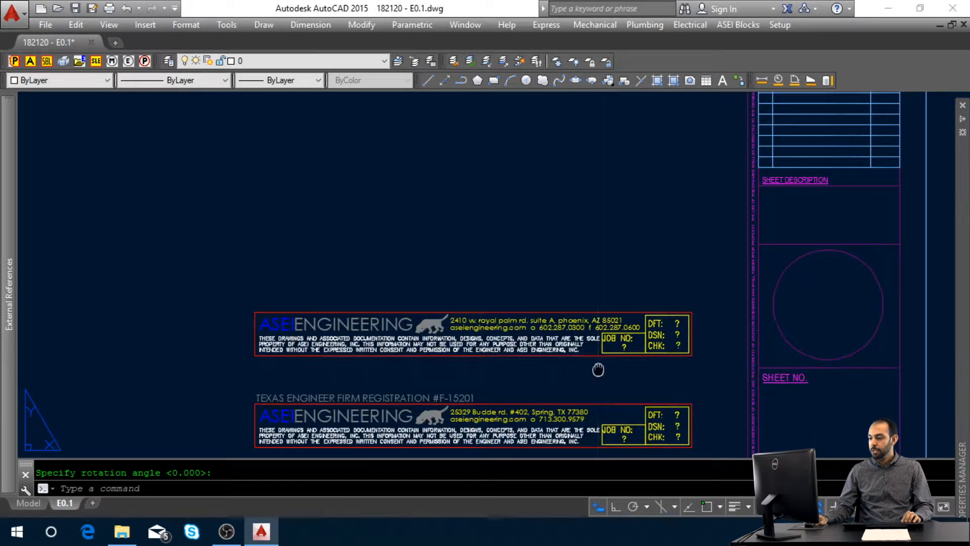
pyautogui.moveTo(598, 370); pyautogui.dragTo(616, 337, button='middle')
pyautogui.click(589, 328)
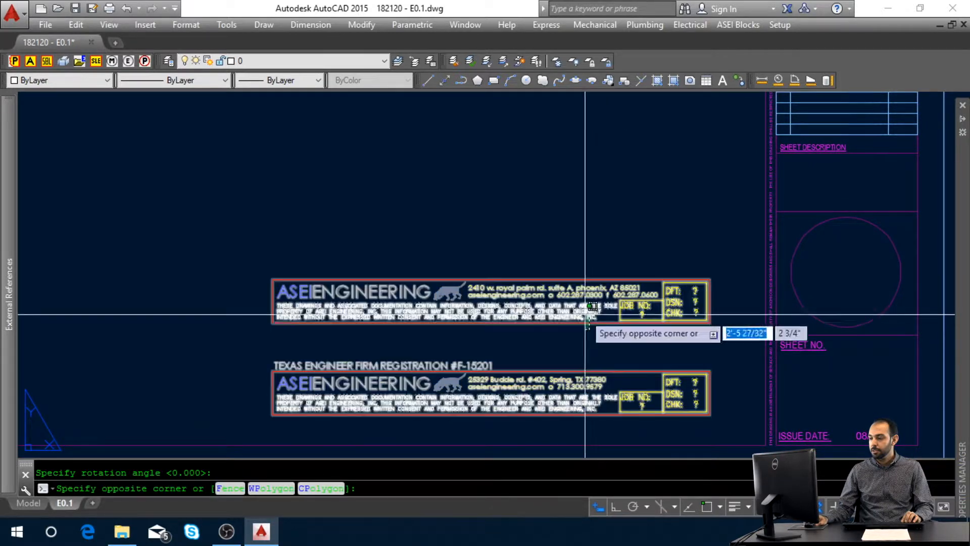
pyautogui.click(583, 312)
pyautogui.write('bu')
pyautogui.press('Return')
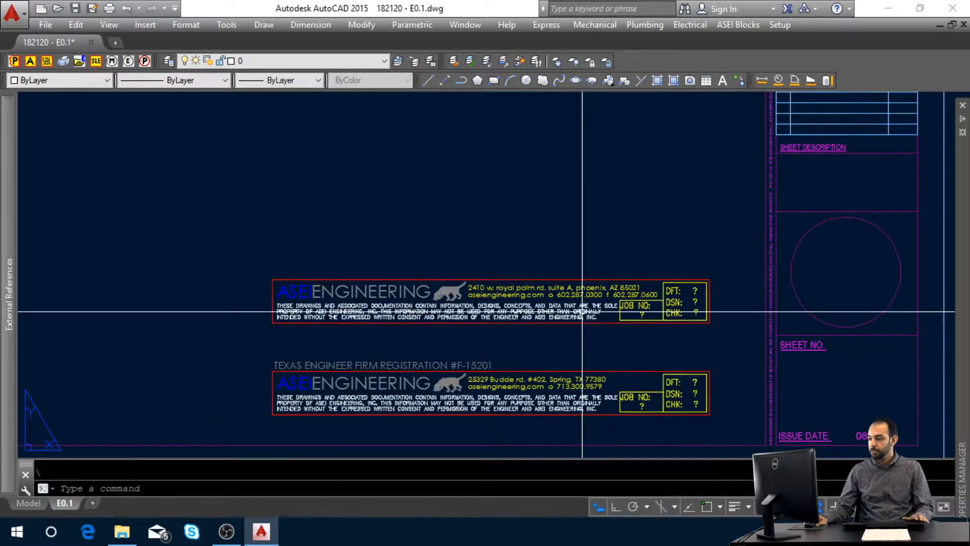
# Delete the Texas version of the engineering title strip.
pyautogui.click(726, 434)
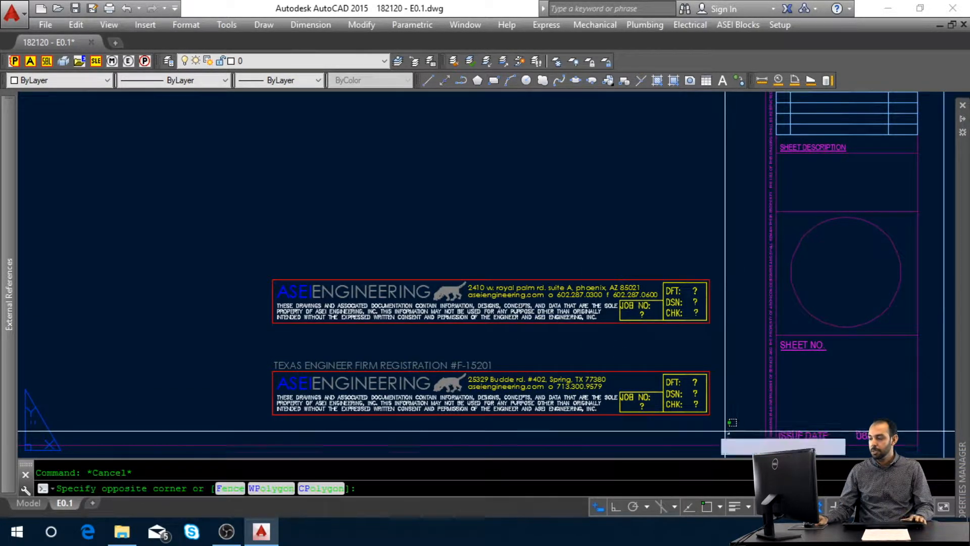
pyautogui.click(225, 334)
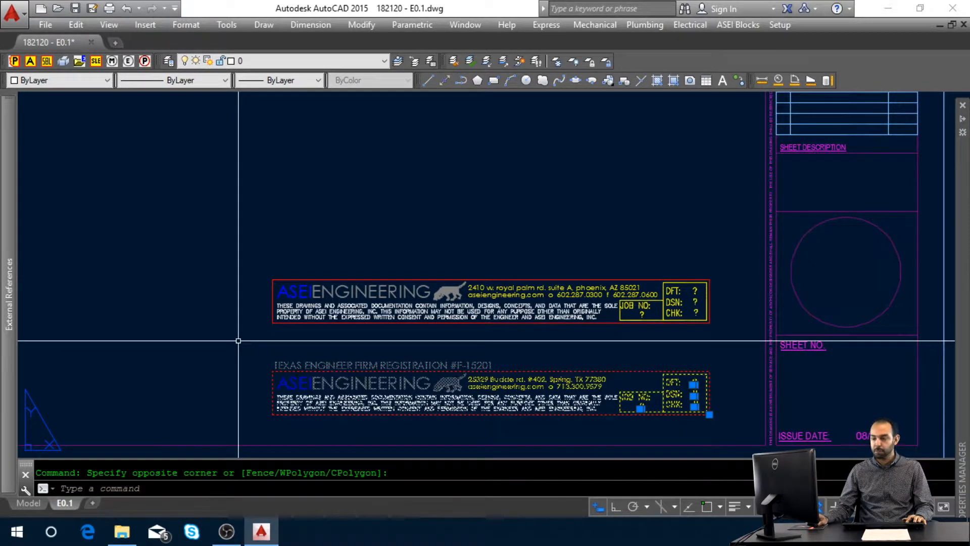
pyautogui.press('Delete')
# Turn Ortho on and move the Phoenix strip by its lower-right grip to .25 left of the drawing border's lower-right corner.
pyautogui.click(443, 341)
pyautogui.click(427, 280)
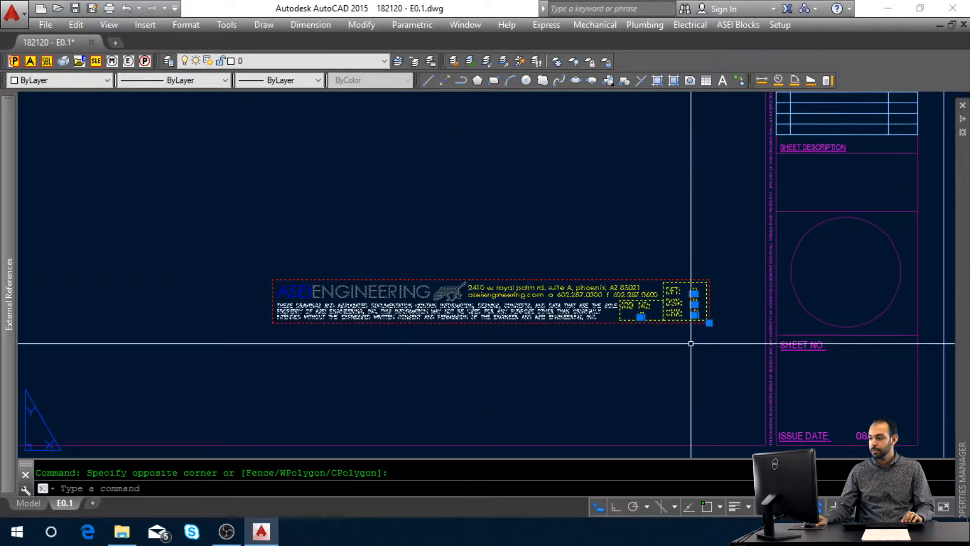
pyautogui.click(709, 322)
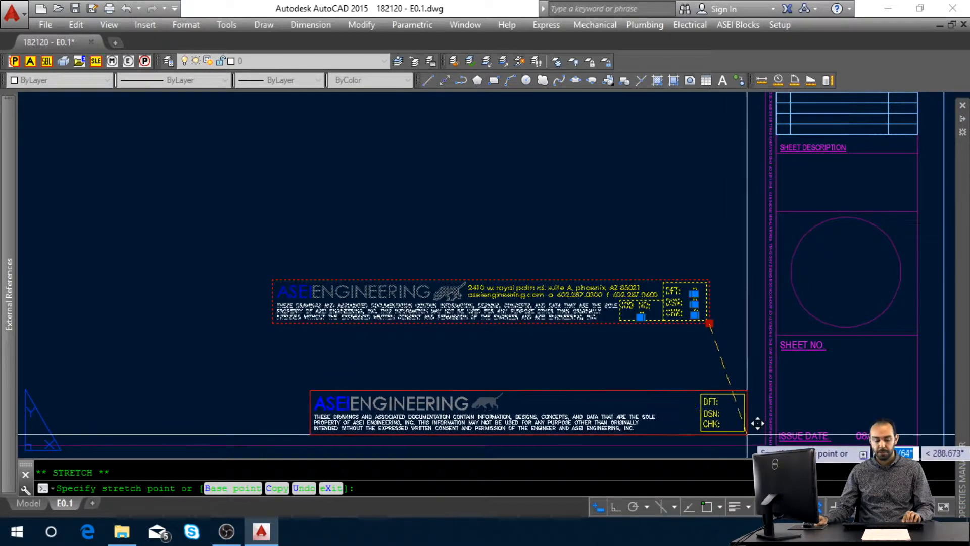
pyautogui.keyDown('shift'); pyautogui.rightClick(713, 429); pyautogui.keyUp('shift')
pyautogui.press('f')
pyautogui.keyDown('shift'); pyautogui.rightClick(721, 423); pyautogui.keyUp('shift')
pyautogui.press('e')
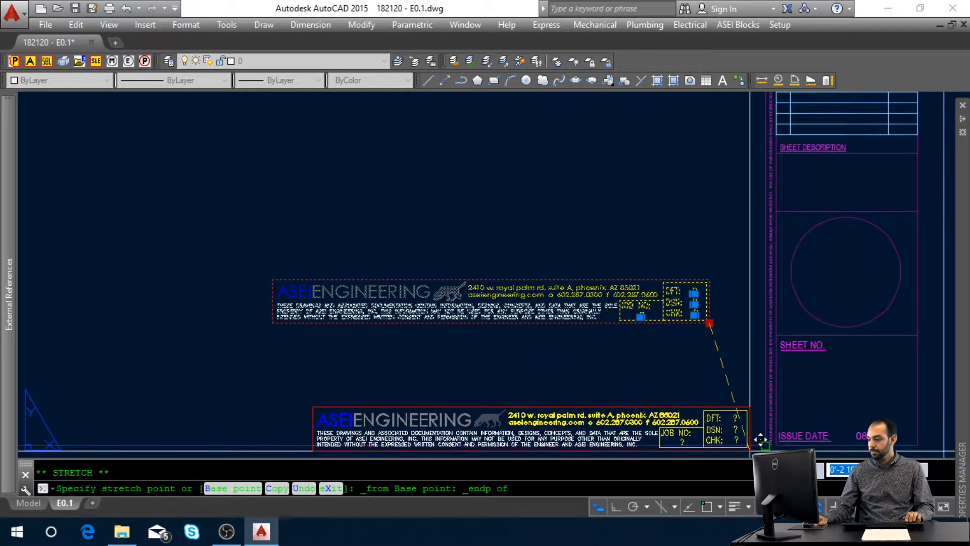
pyautogui.click(750, 438)
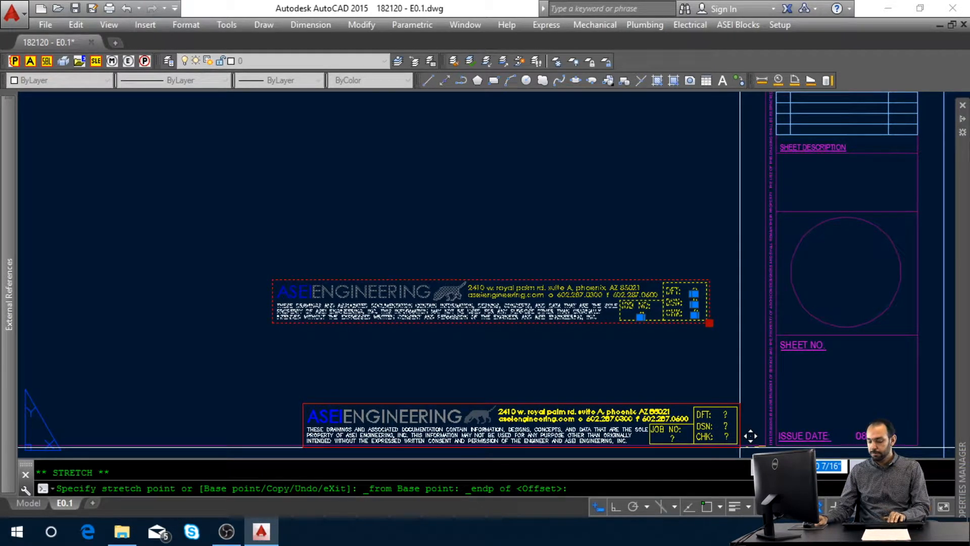
pyautogui.press('F8')
pyautogui.write('.25')
pyautogui.press('Return')
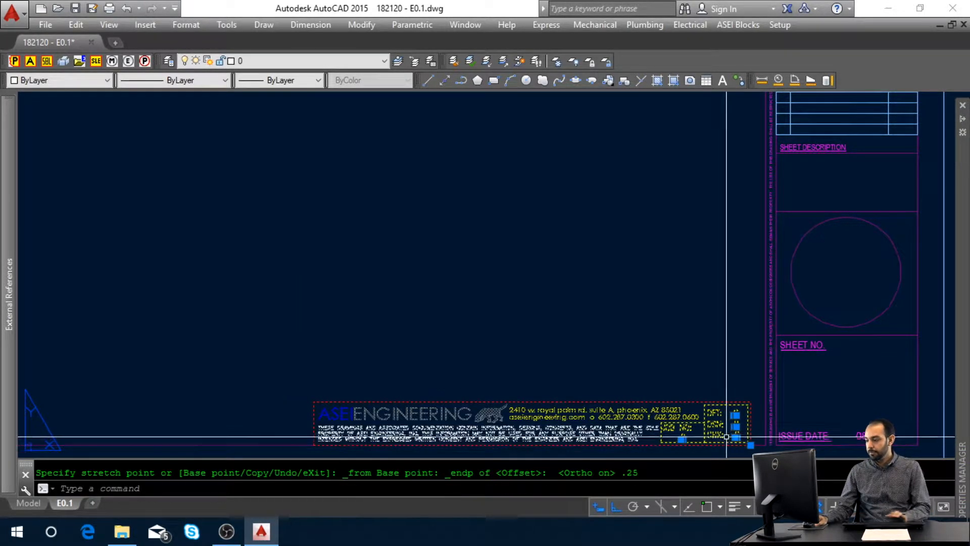
# Move the Phoenix title strip straight up by .25 from the border's lower edge.
pyautogui.write('m')
pyautogui.press('Return')
pyautogui.click(699, 422)
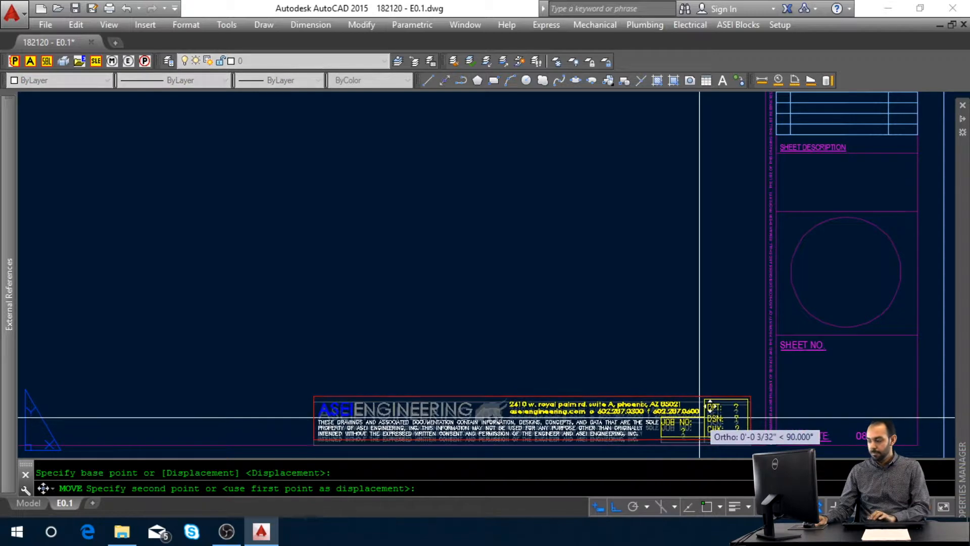
pyautogui.write('.25')
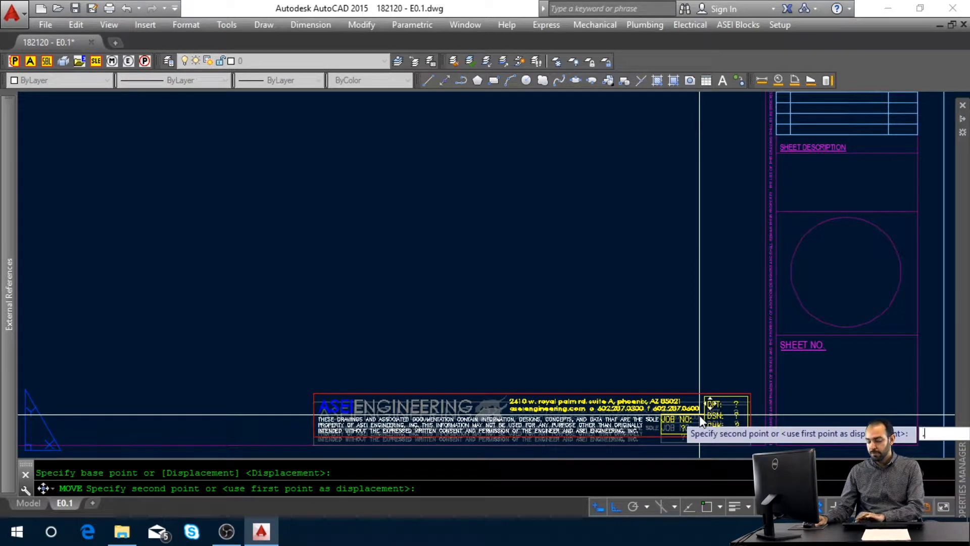
pyautogui.press('Return')
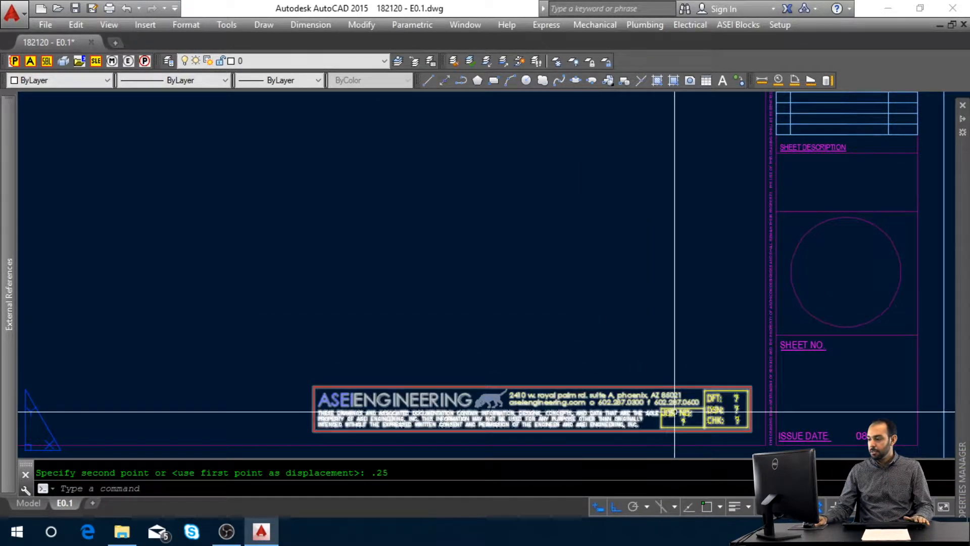
# Examine the Phoenix strip's attributes for job number, checked by, designer's initials and drafter's initials.
pyautogui.scroll(-5, 677, 415)
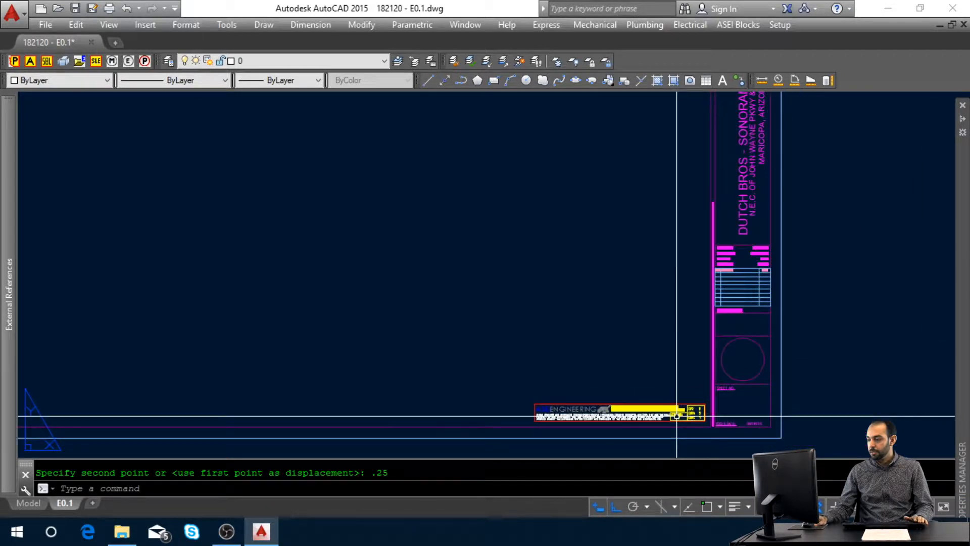
pyautogui.moveTo(676, 416); pyautogui.dragTo(673, 427, button='middle')
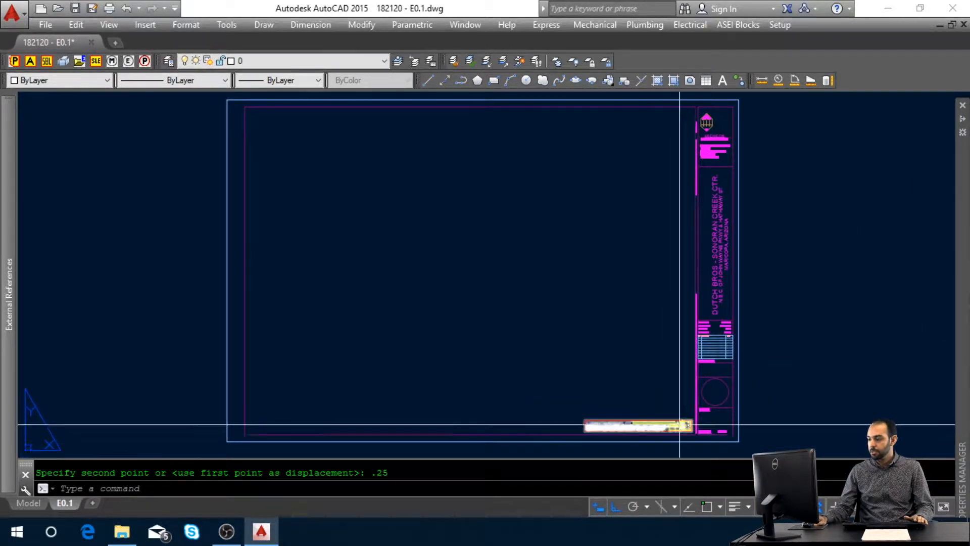
pyautogui.click(676, 425)
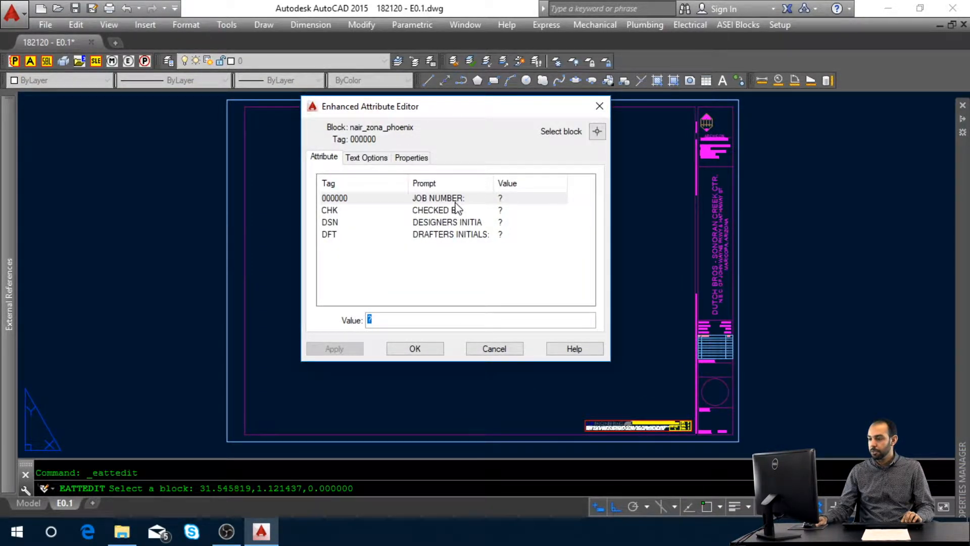
pyautogui.click(456, 211)
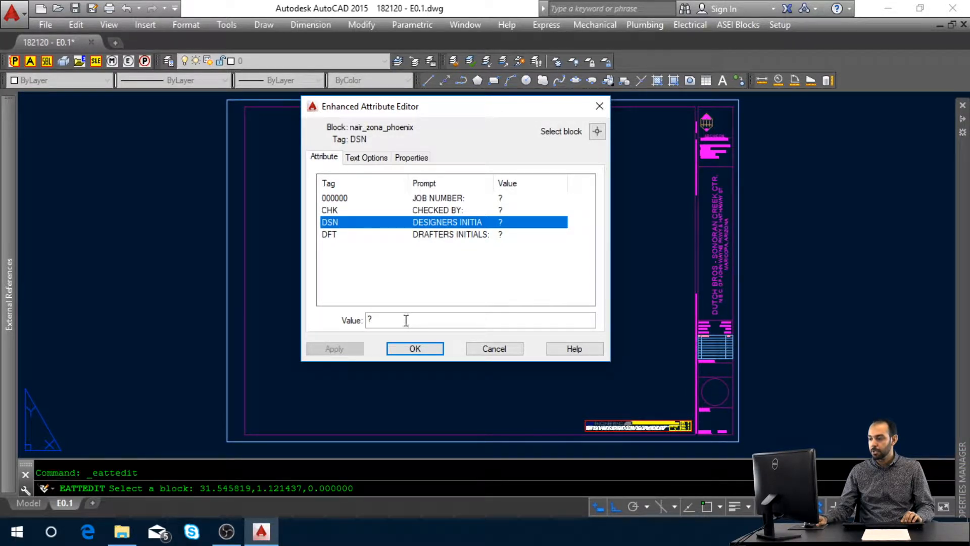
pyautogui.click(451, 235)
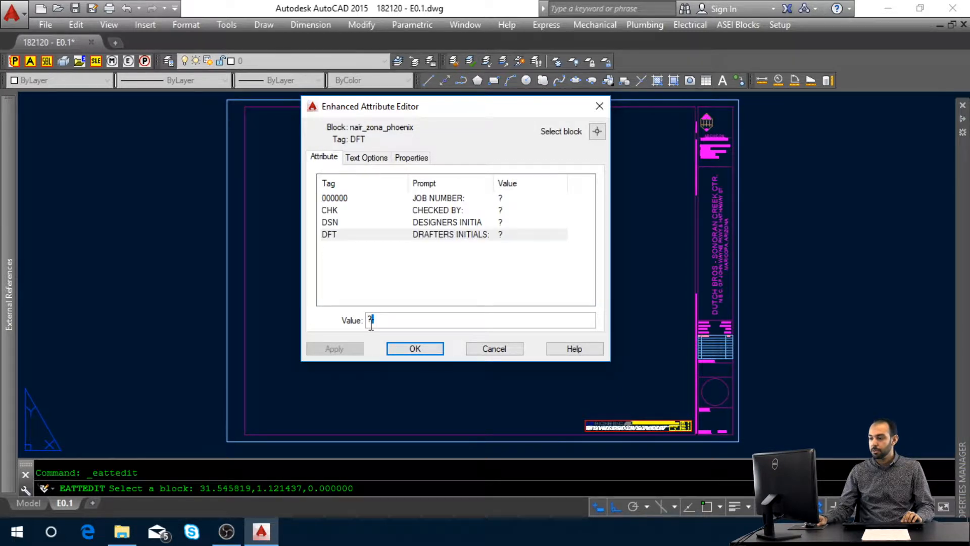
pyautogui.click(413, 350)
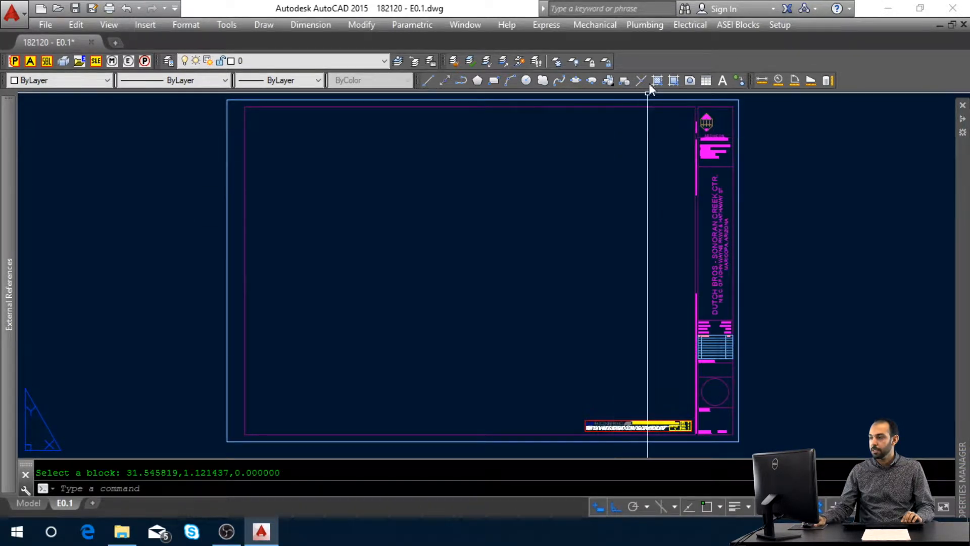
# Insert the electrical Sheet E0.1 standard block over the title block sheet.
pyautogui.click(676, 29)
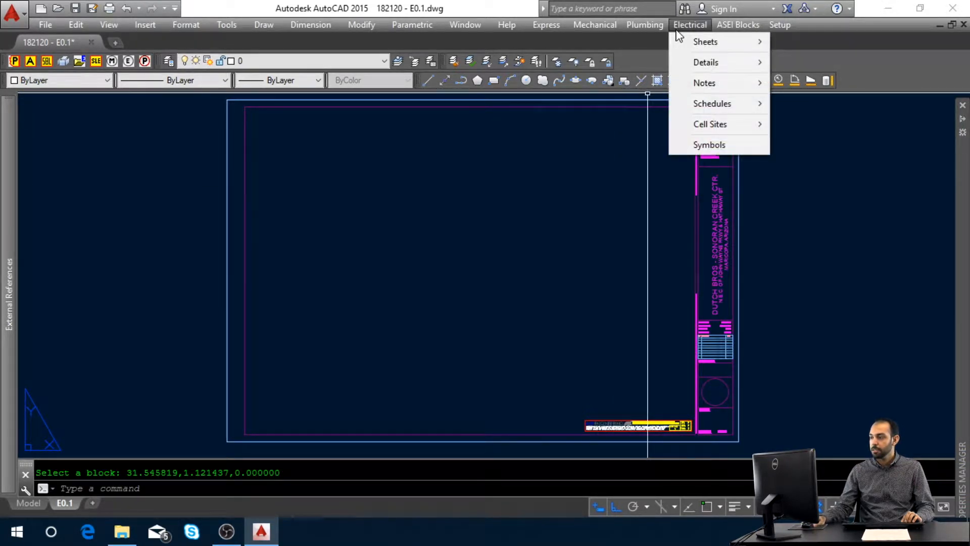
pyautogui.moveTo(686, 40)
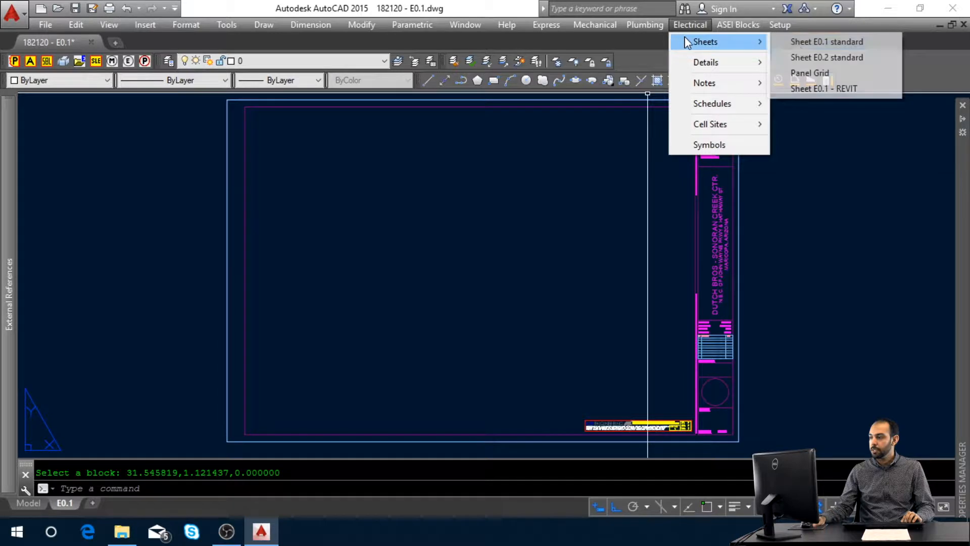
pyautogui.click(832, 48)
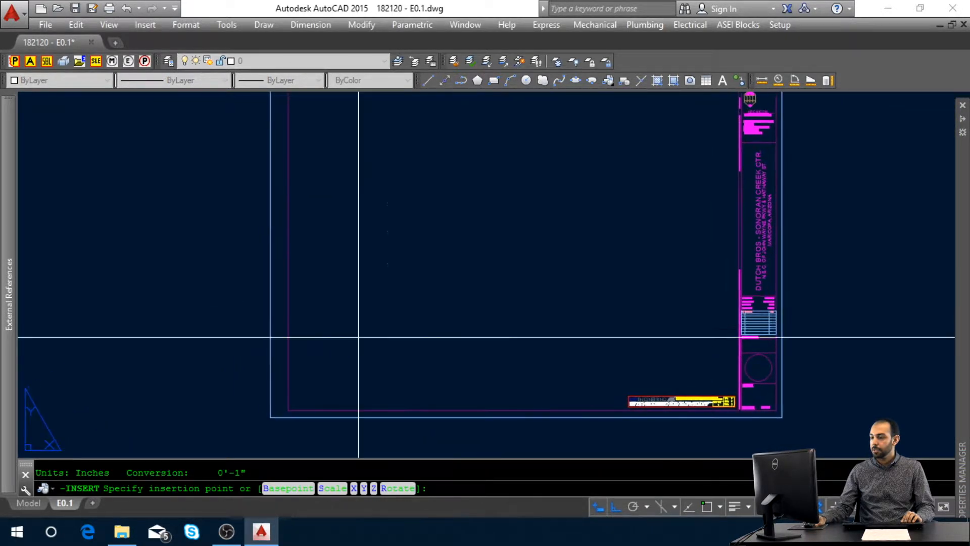
pyautogui.click(218, 400)
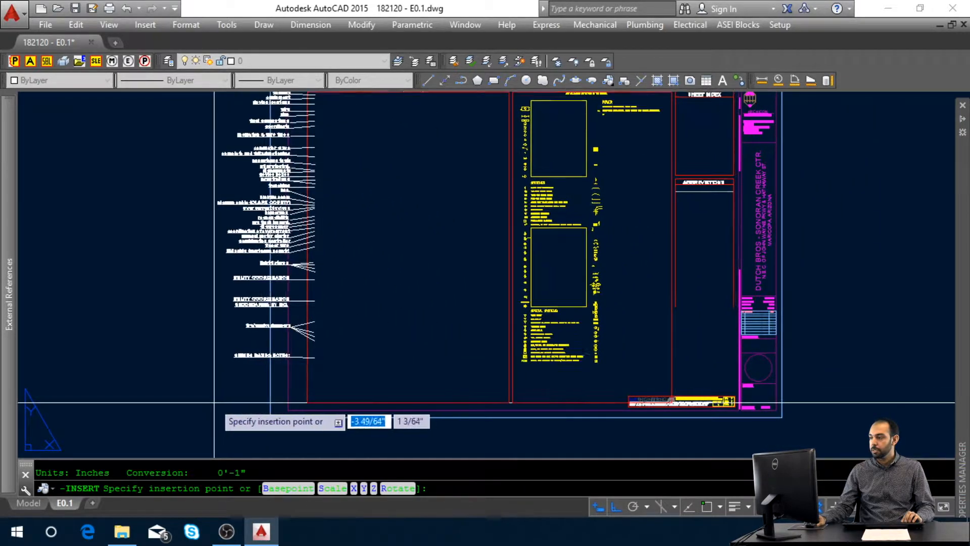
pyautogui.moveTo(516, 241)
pyautogui.mouseDown(button='middle')
pyautogui.moveTo(463, 288)
pyautogui.moveTo(375, 290)
pyautogui.mouseUp(button='middle')
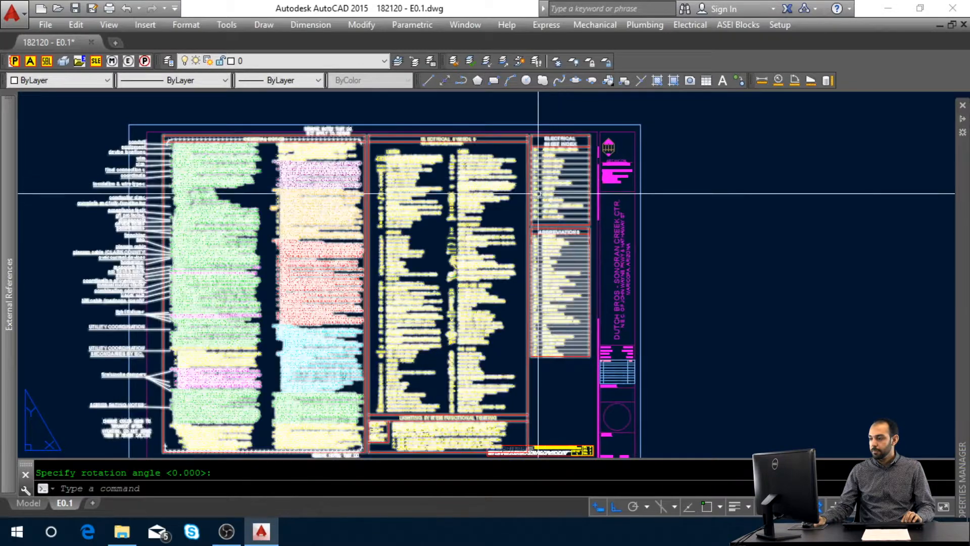
# Move the standard sheet block by its upper-right corner to just below the border's top line, aligned with the Phoenix strip's right edge.
pyautogui.press('Return')
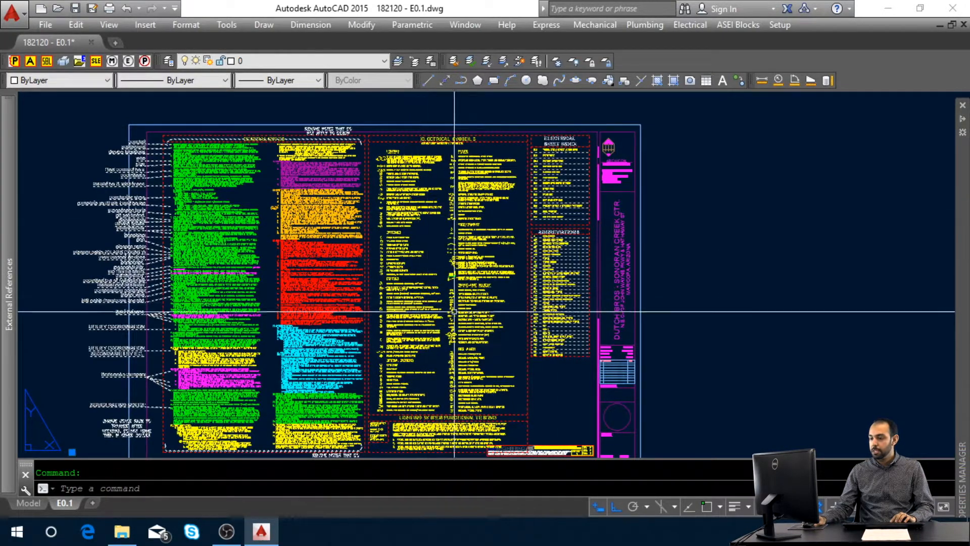
pyautogui.write('m')
pyautogui.press('space')
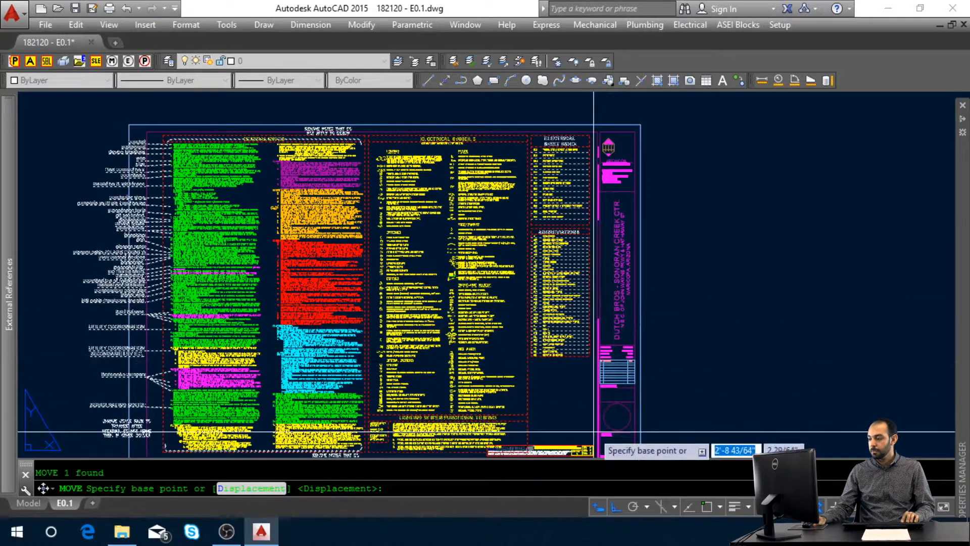
pyautogui.keyDown('shift'); pyautogui.rightClick(598, 147); pyautogui.keyUp('shift')
pyautogui.press('e')
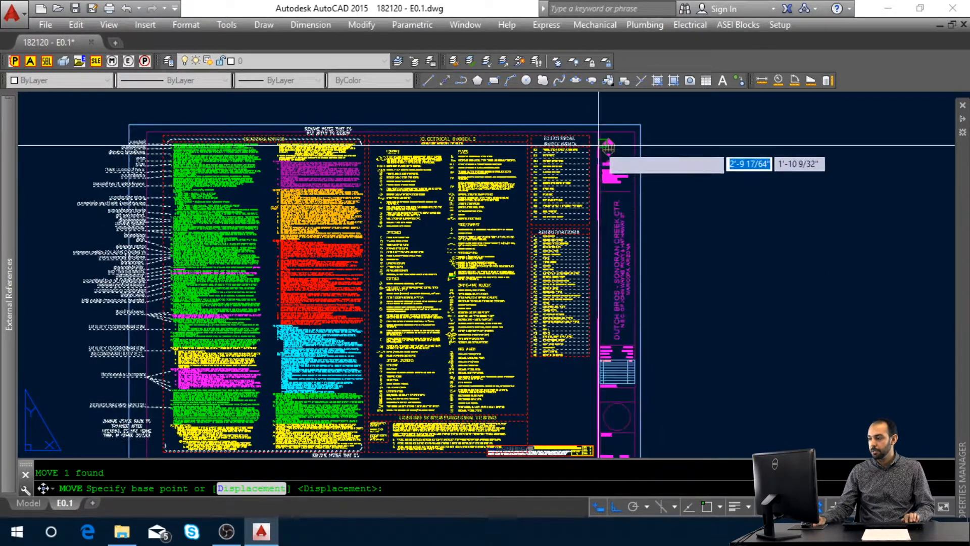
pyautogui.click(590, 140)
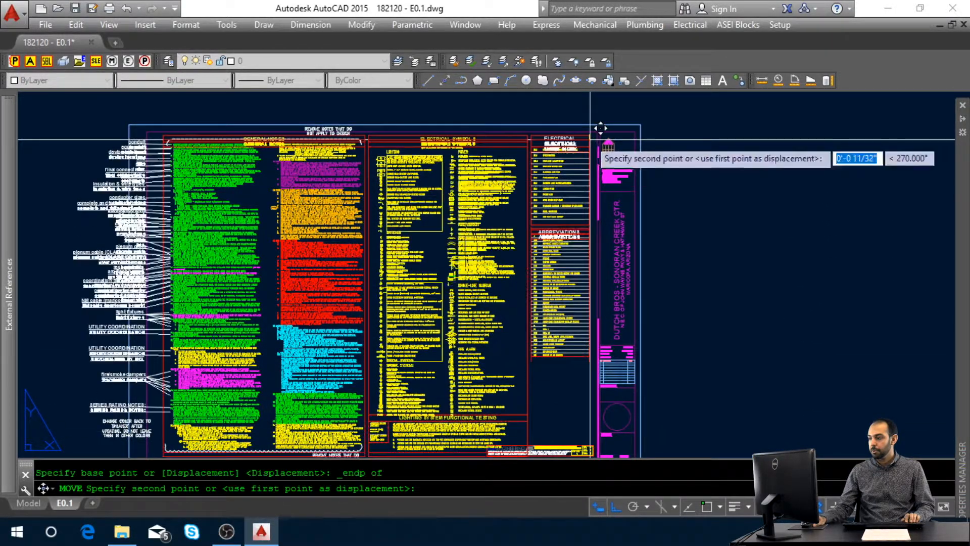
pyautogui.moveTo(580, 340); pyautogui.dragTo(558, 215, button='middle')
pyautogui.keyDown('shift'); pyautogui.rightClick(563, 342); pyautogui.keyUp('shift')
pyautogui.press('f')
pyautogui.keyDown('shift'); pyautogui.rightClick(574, 321); pyautogui.keyUp('shift')
pyautogui.press('e')
pyautogui.scroll(7, 576, 321)
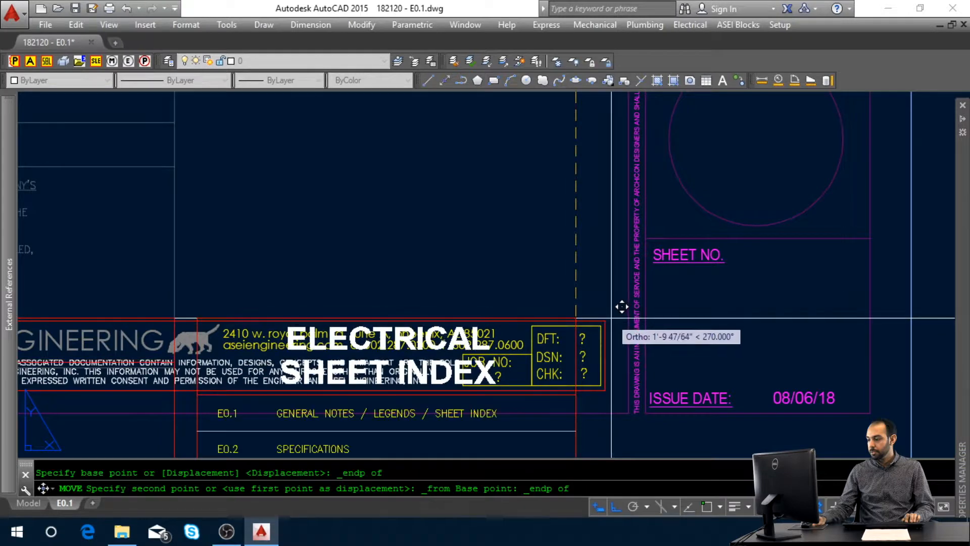
pyautogui.click(608, 320)
pyautogui.scroll(-3, 589, 363)
pyautogui.scroll(-6, 590, 364)
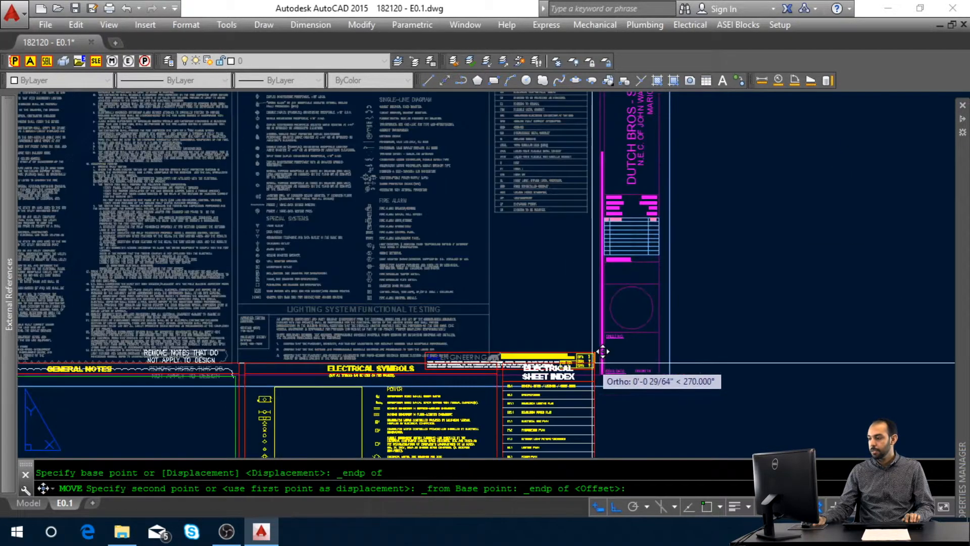
pyautogui.moveTo(564, 150); pyautogui.dragTo(563, 168, button='middle')
pyautogui.scroll(6, 563, 168)
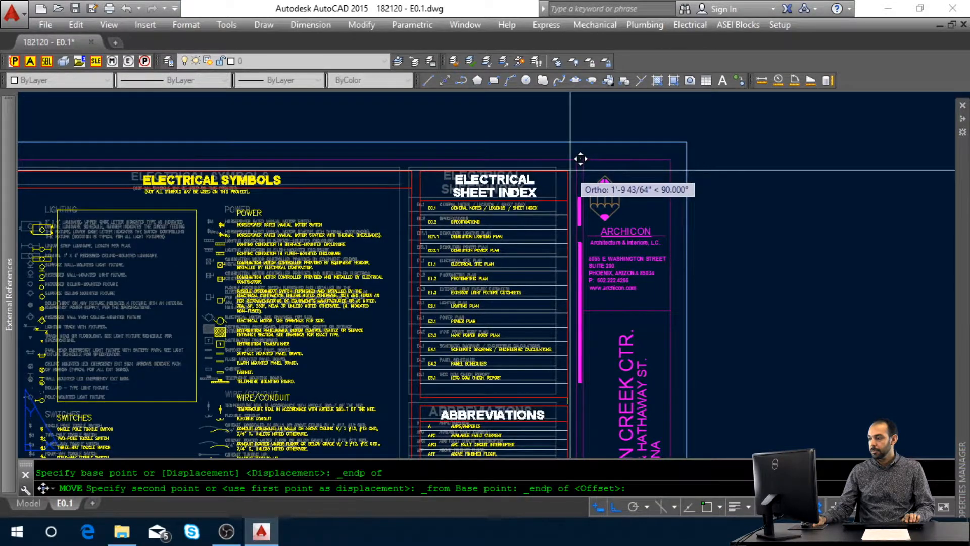
pyautogui.click(570, 168)
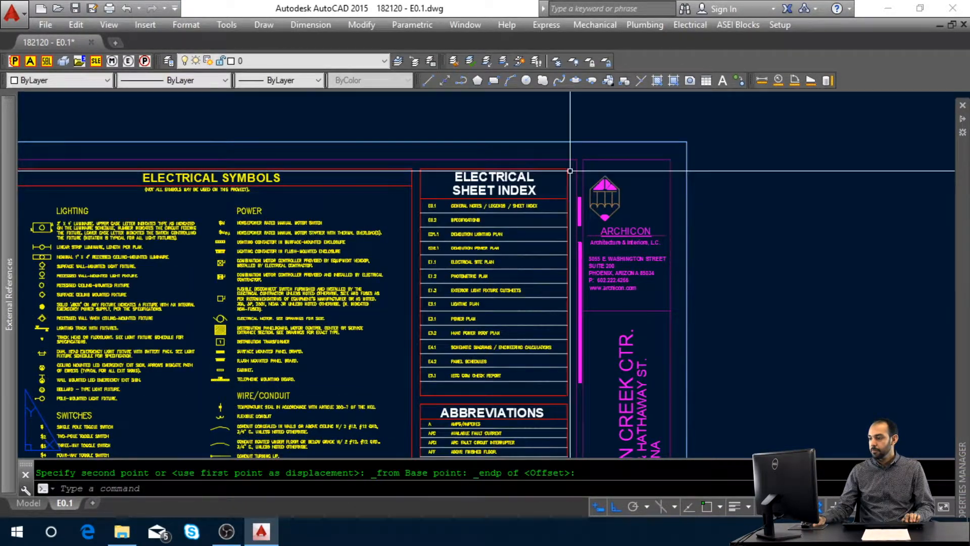
# Burst the inserted E0.1 standard sheet block into individual notes, symbols and tables.
pyautogui.middleClick(570, 172)
pyautogui.middleClick(570, 172)
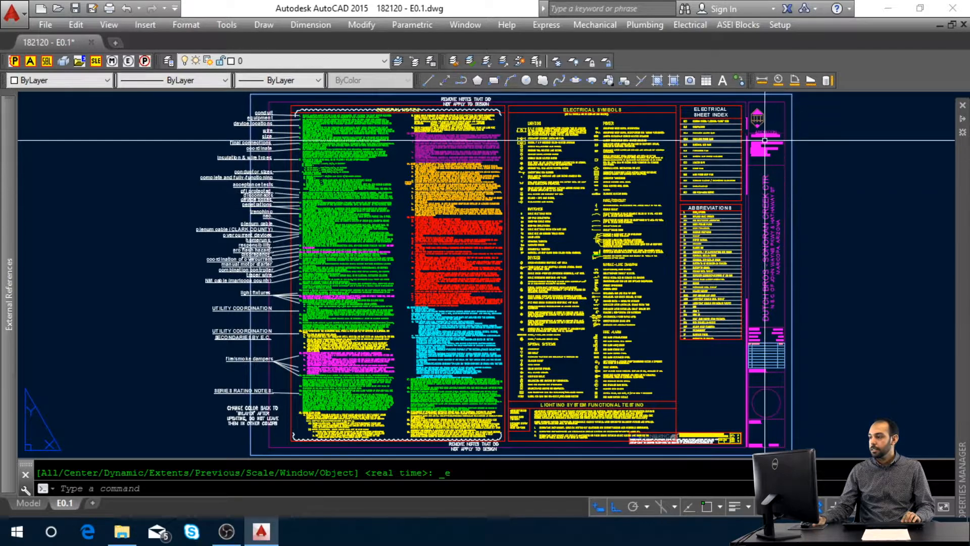
pyautogui.click(649, 248)
pyautogui.write('b')
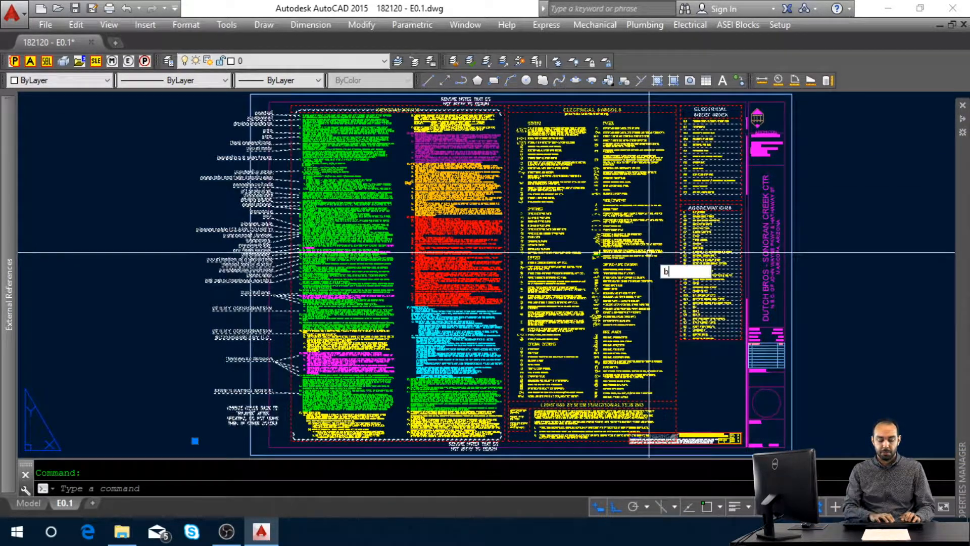
pyautogui.write('urst')
pyautogui.press('Return')
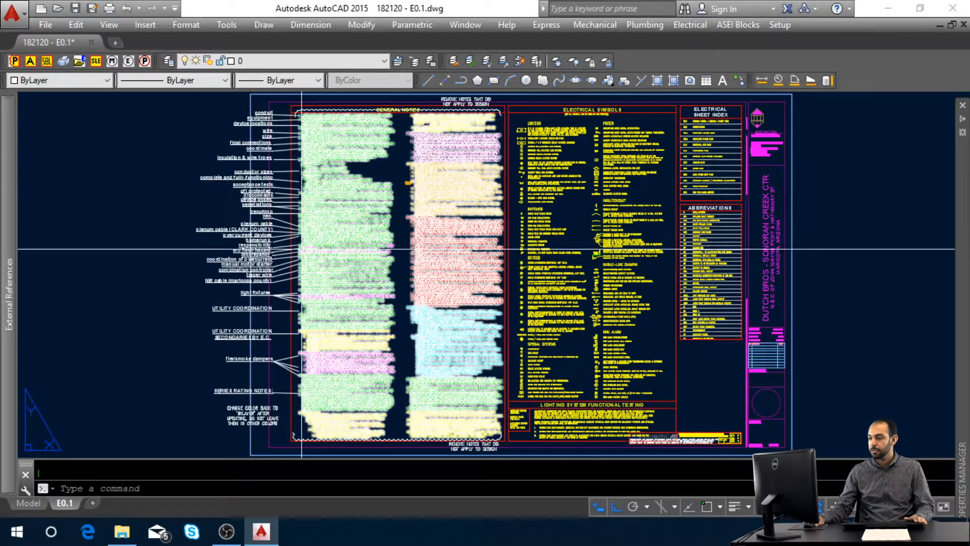
# Erase the reminder to remove non-applicable notes and the revision cloud along the upper edge of the general notes.
pyautogui.press('Escape')
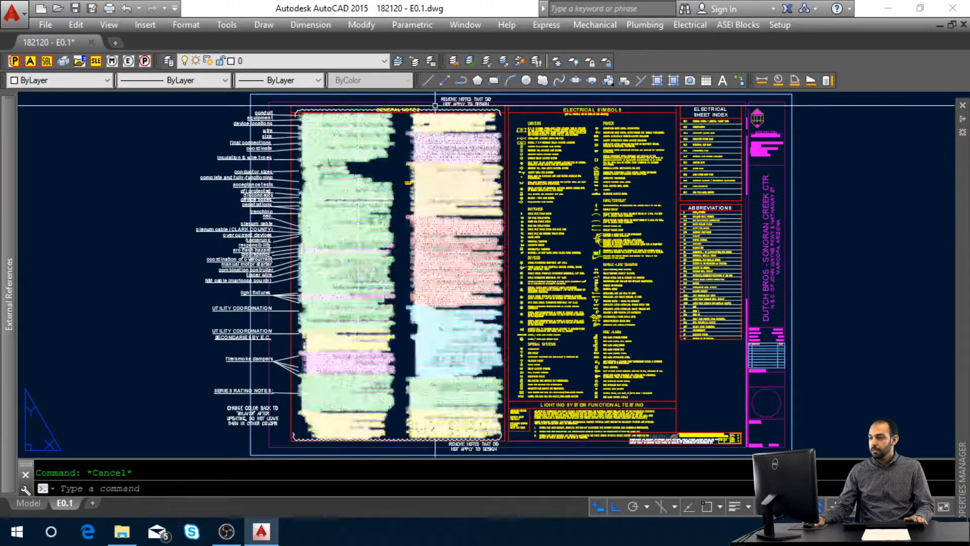
pyautogui.click(454, 96)
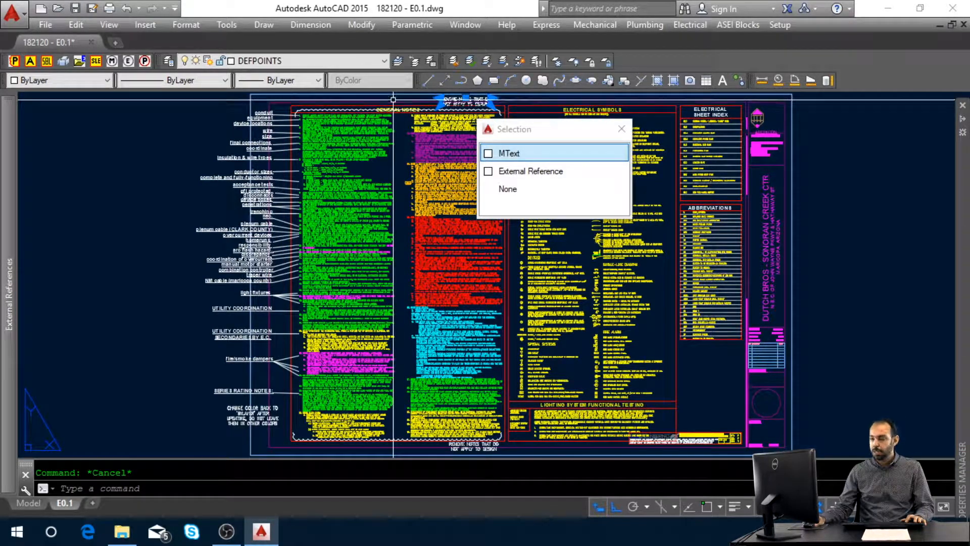
pyautogui.write('E')
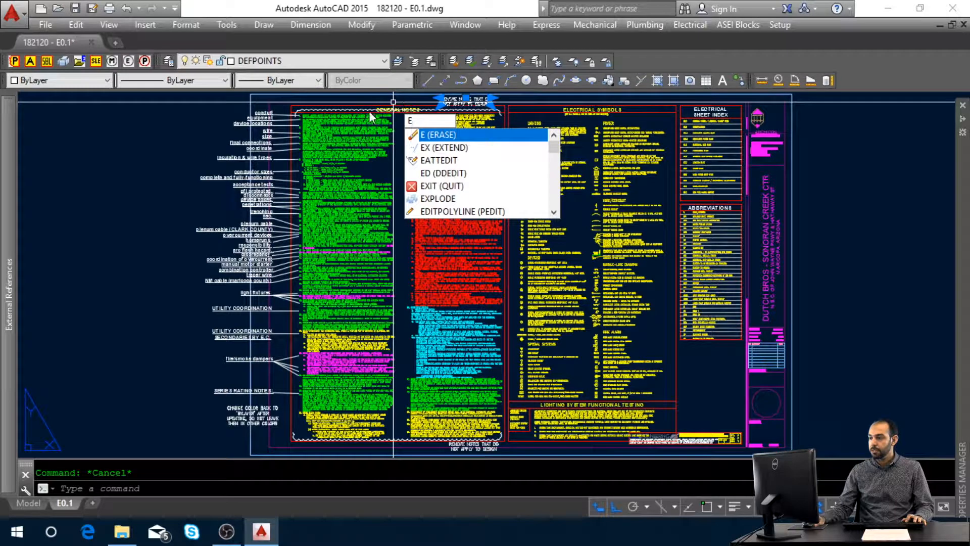
pyautogui.press('Return')
pyautogui.click(371, 112)
pyautogui.press('Escape')
pyautogui.click(365, 111)
pyautogui.press('Escape')
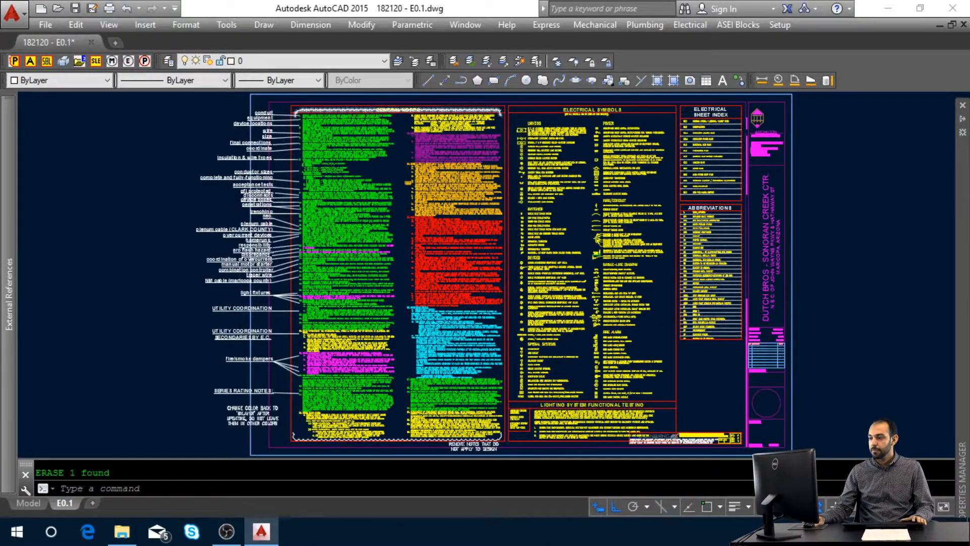
pyautogui.scroll(4, 365, 111)
pyautogui.click(260, 108)
pyautogui.press('Escape')
pyautogui.scroll(-2, 186, 123)
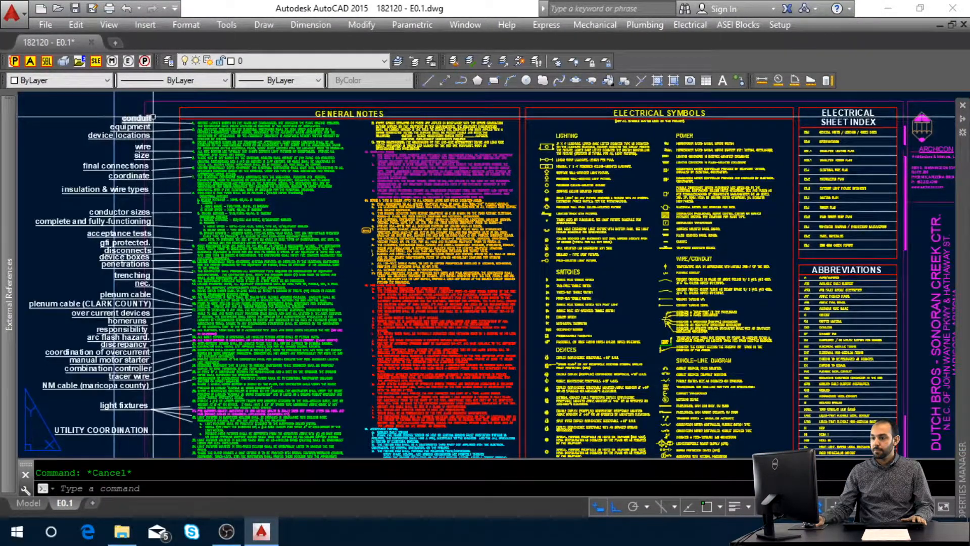
# Erase all the white keyword labels and their leaders beside the general notes, including the colour-change reminder.
pyautogui.click(154, 115)
pyautogui.scroll(-3, 155, 123)
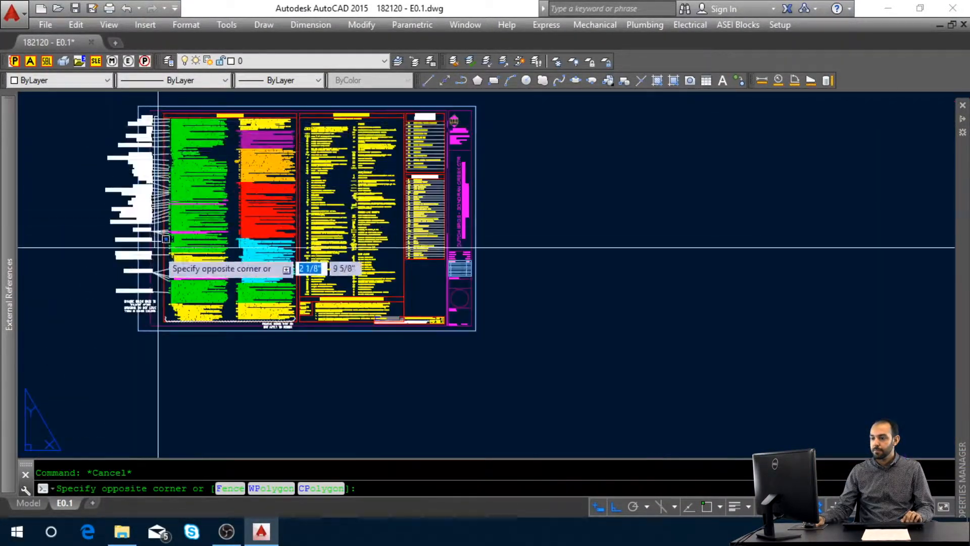
pyautogui.click(148, 324)
pyautogui.click(177, 331)
pyautogui.click(174, 330)
pyautogui.press('Delete')
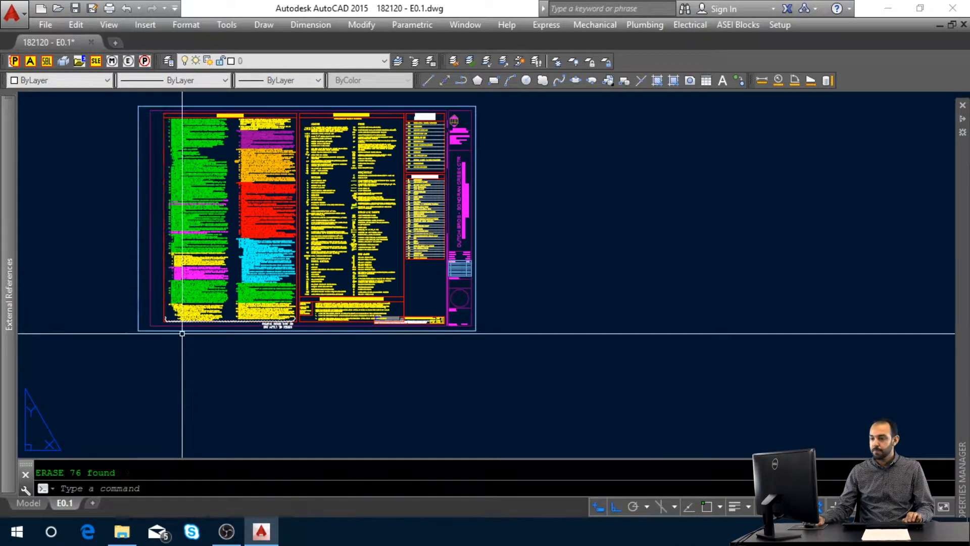
# Erase the reminder text and the remaining revision cloud along the lower edge of the general notes.
pyautogui.scroll(8, 278, 337)
pyautogui.click(380, 245)
pyautogui.click(377, 240)
pyautogui.press('Delete')
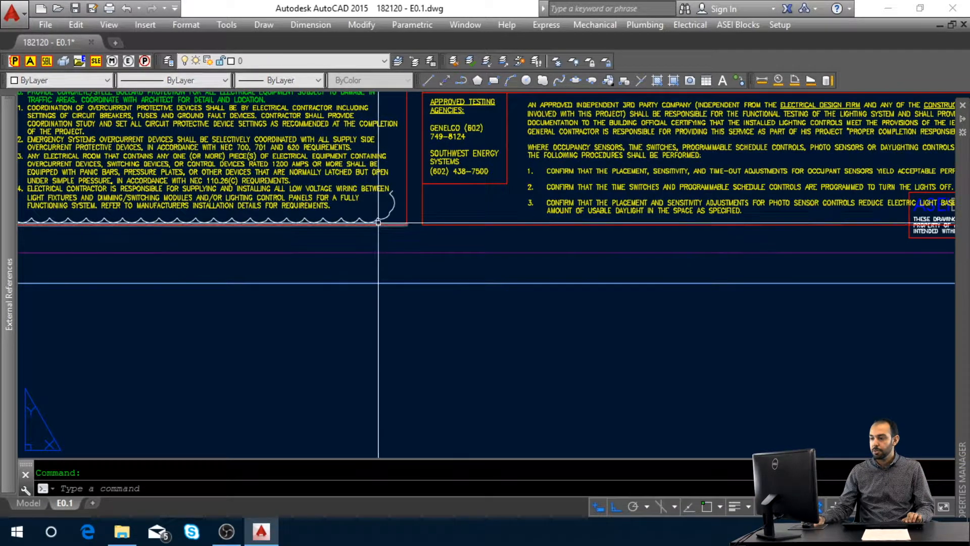
pyautogui.click(378, 219)
pyautogui.press('Delete')
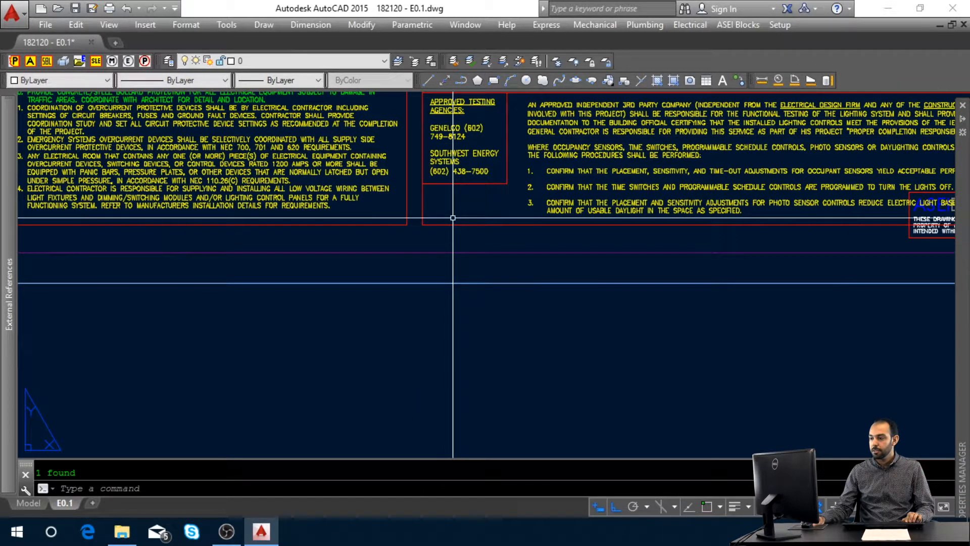
pyautogui.middleClick(452, 218)
pyautogui.middleClick(452, 218)
pyautogui.press('Escape')
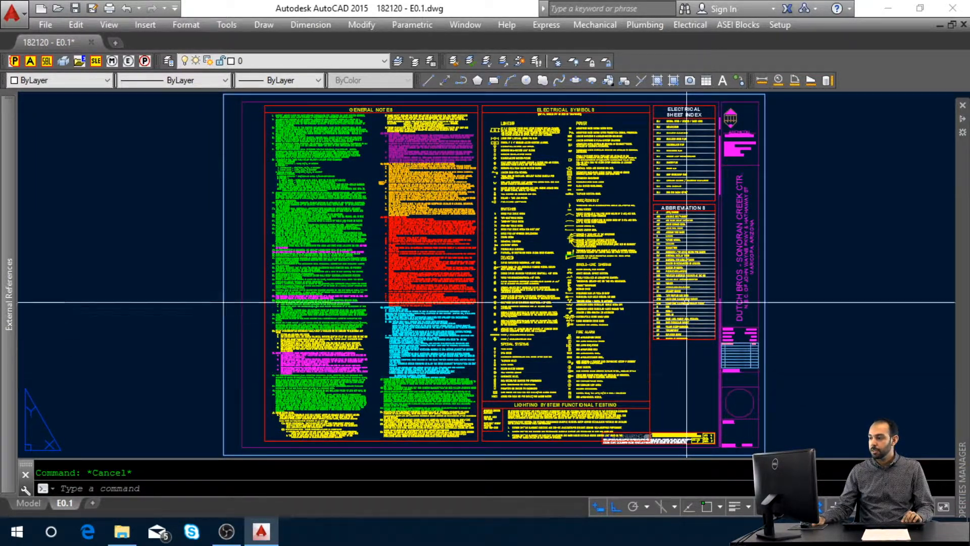
# Erase the Lighting System Functional Testing section with its title, notes, approved testing agencies box and border lines.
pyautogui.scroll(2, 698, 108)
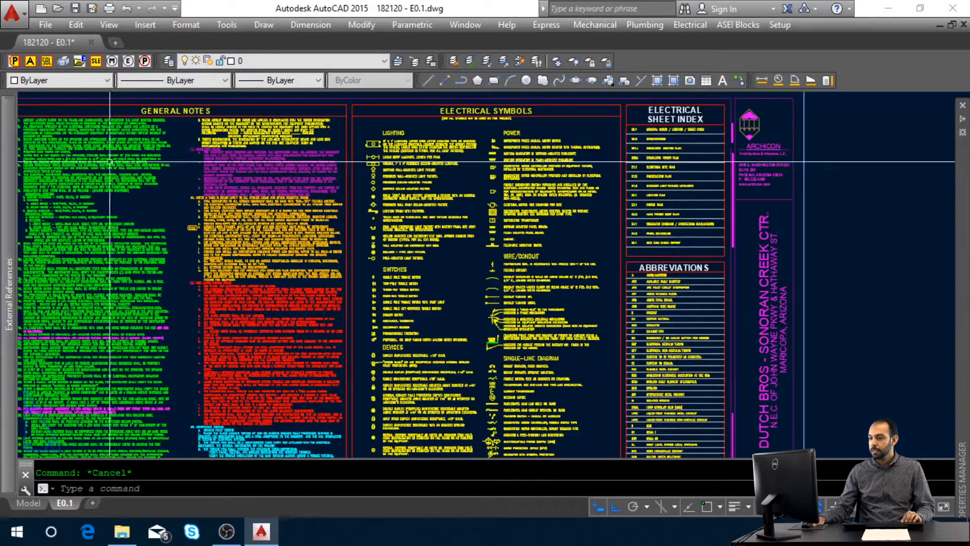
pyautogui.moveTo(191, 175); pyautogui.dragTo(286, 189, button='middle')
pyautogui.middleClick(571, 449)
pyautogui.middleClick(571, 449)
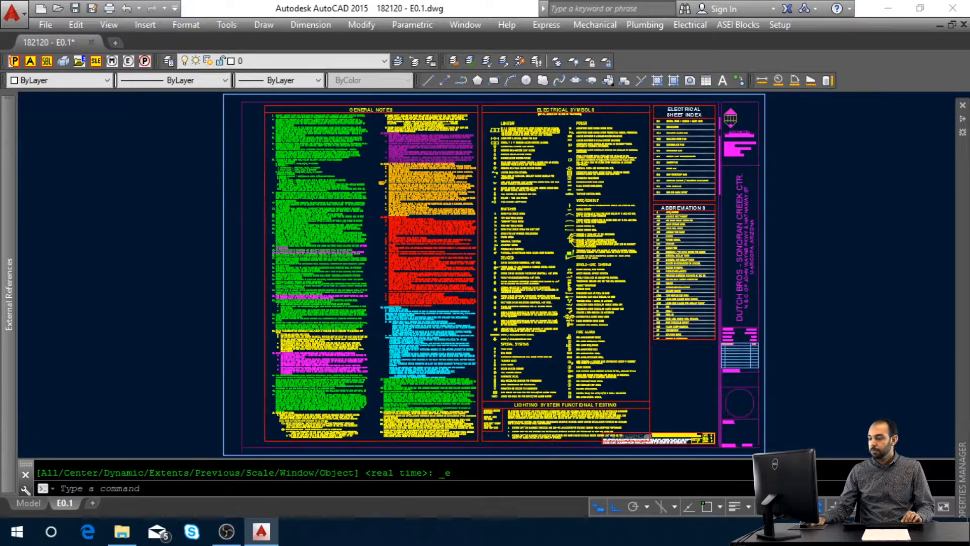
pyautogui.scroll(6, 566, 427)
pyautogui.moveTo(573, 386); pyautogui.dragTo(506, 353, button='middle')
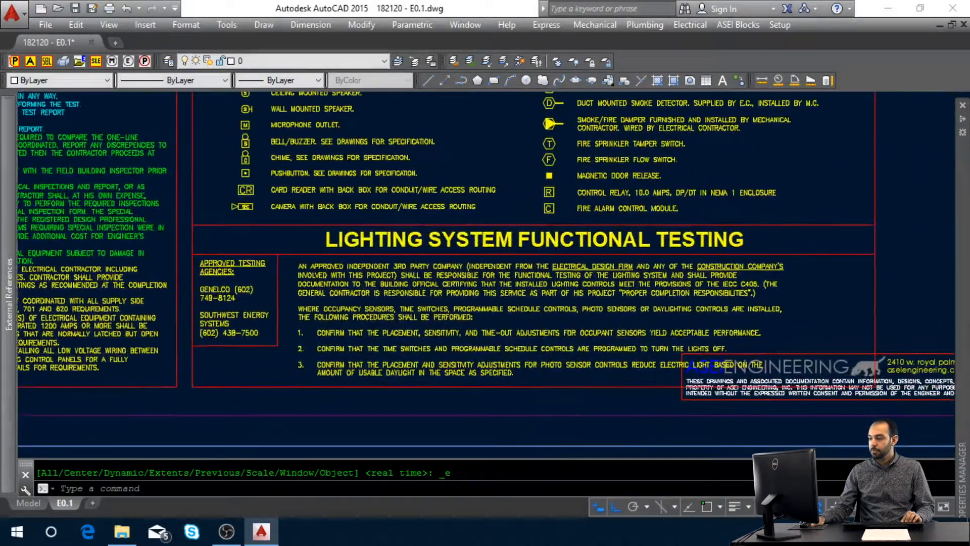
pyautogui.press('Escape')
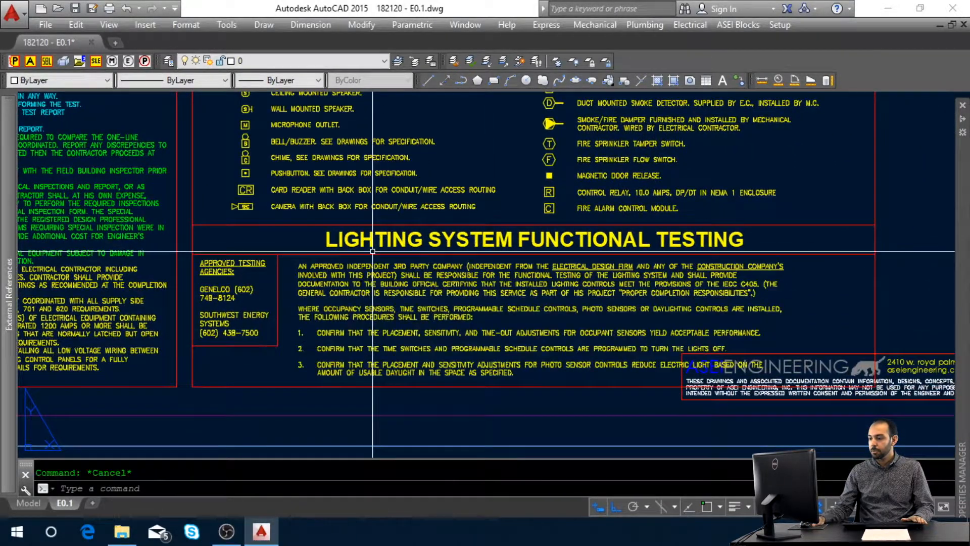
pyautogui.click(373, 247)
pyautogui.press('Delete')
pyautogui.click(402, 243)
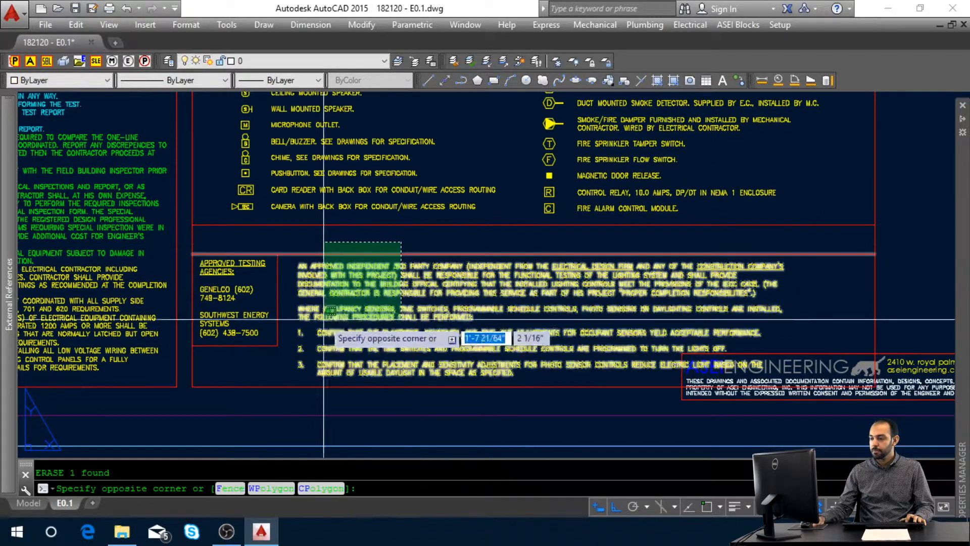
pyautogui.click(226, 390)
pyautogui.press('Delete')
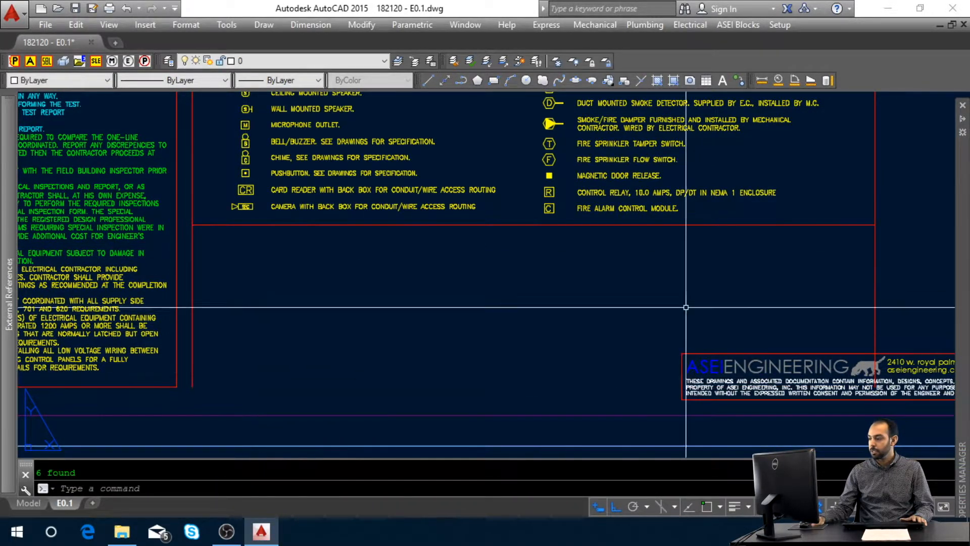
# Trim both vertical border lines that extend below the lower line of the Electrical Symbols frame.
pyautogui.write('tr')
pyautogui.press('Return')
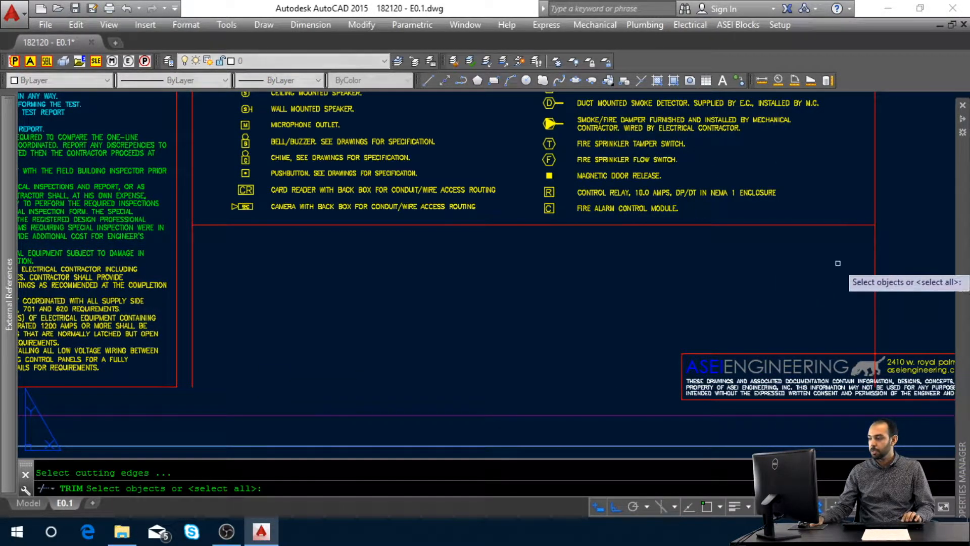
pyautogui.click(888, 238)
pyautogui.click(854, 184)
pyautogui.press('Return')
pyautogui.click(917, 277)
pyautogui.click(811, 266)
pyautogui.press('Return')
pyautogui.press('Return')
pyautogui.click(234, 247)
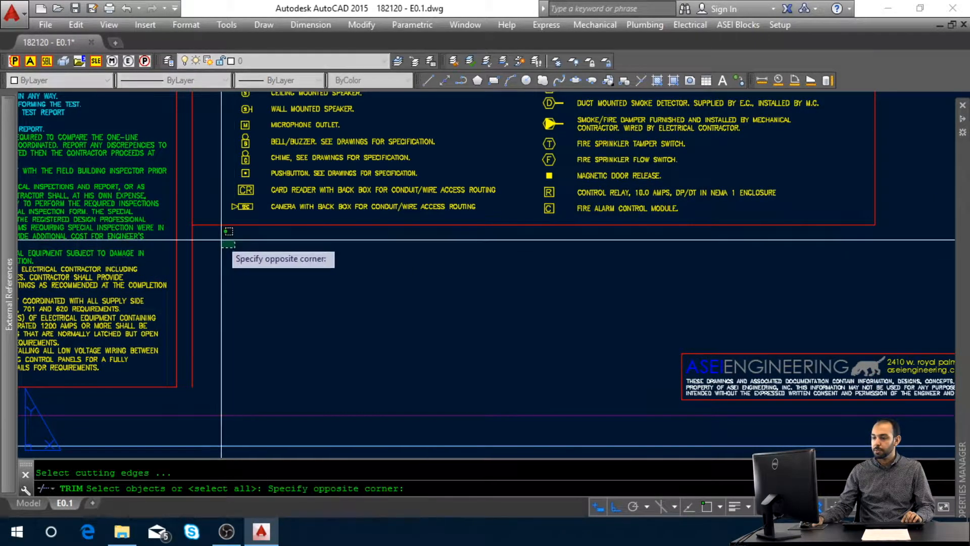
pyautogui.click(189, 221)
pyautogui.press('Return')
pyautogui.click(200, 243)
pyautogui.click(192, 244)
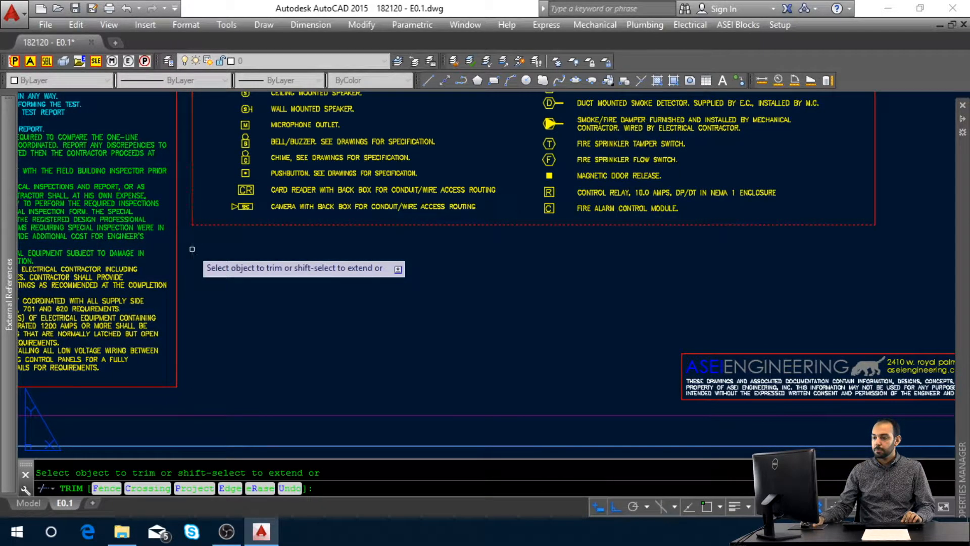
pyautogui.press('Return')
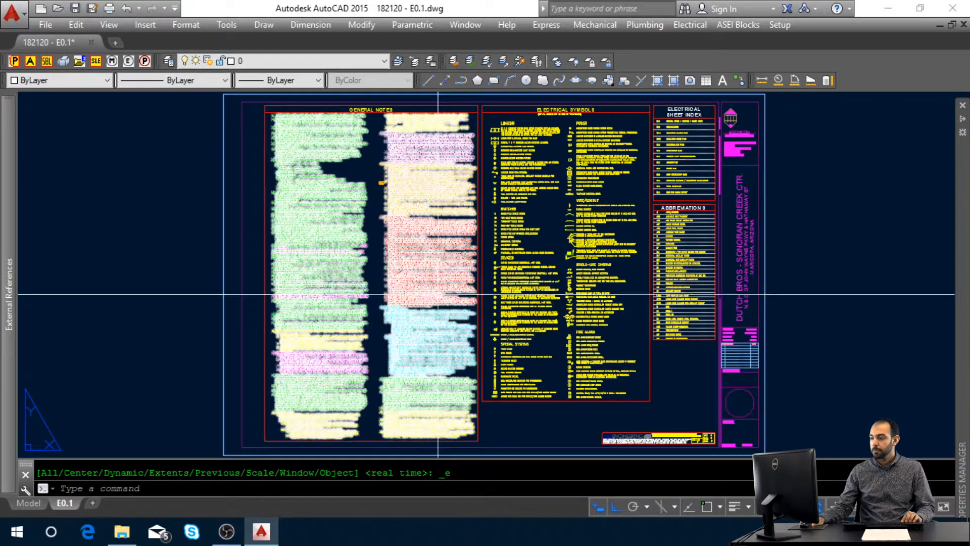
# Delete the ED1.1 Demolition Lighting Plan and ED2.1 Demolition Power Plan entries from the electrical sheet index.
pyautogui.scroll(2, 753, 181)
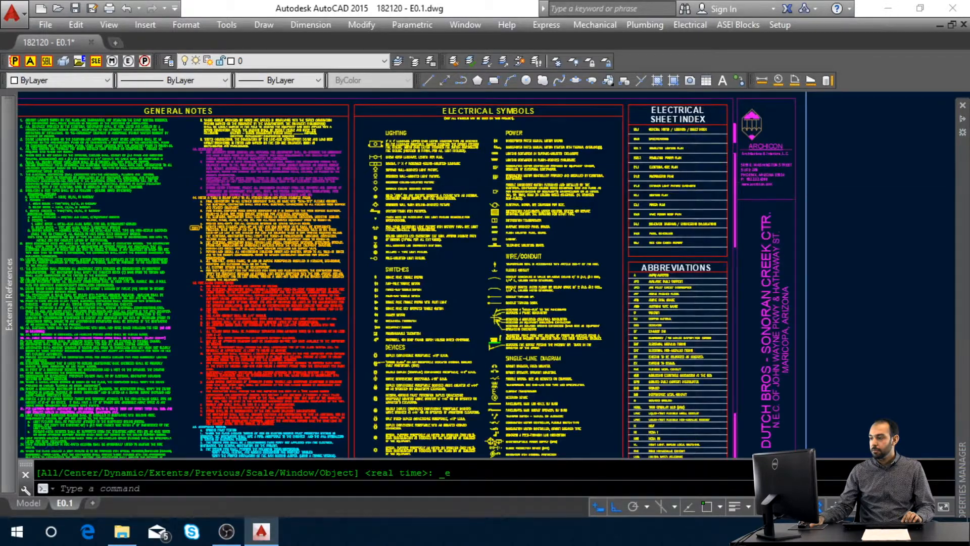
pyautogui.scroll(2, 755, 182)
pyautogui.moveTo(717, 157); pyautogui.dragTo(603, 252, button='middle')
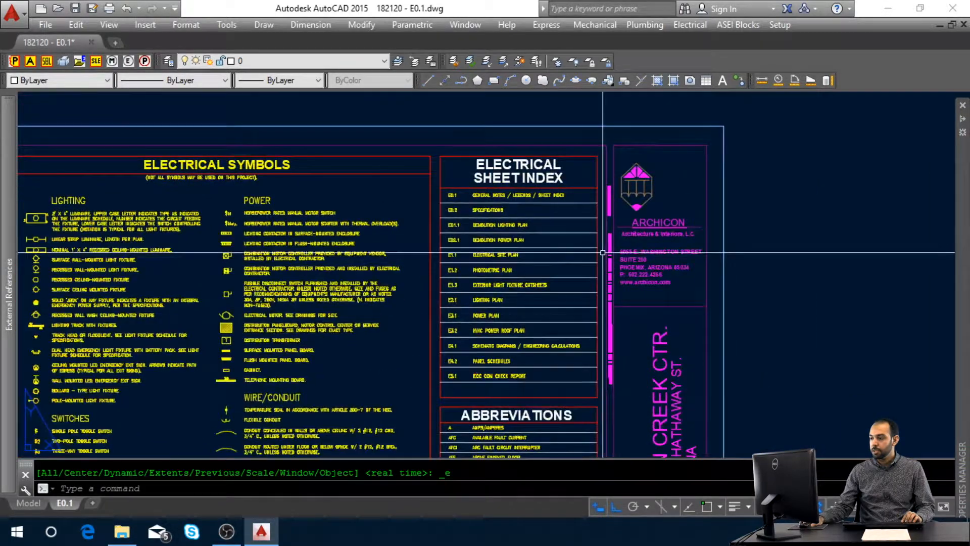
pyautogui.scroll(2, 603, 253)
pyautogui.moveTo(587, 281); pyautogui.dragTo(587, 280, button='middle')
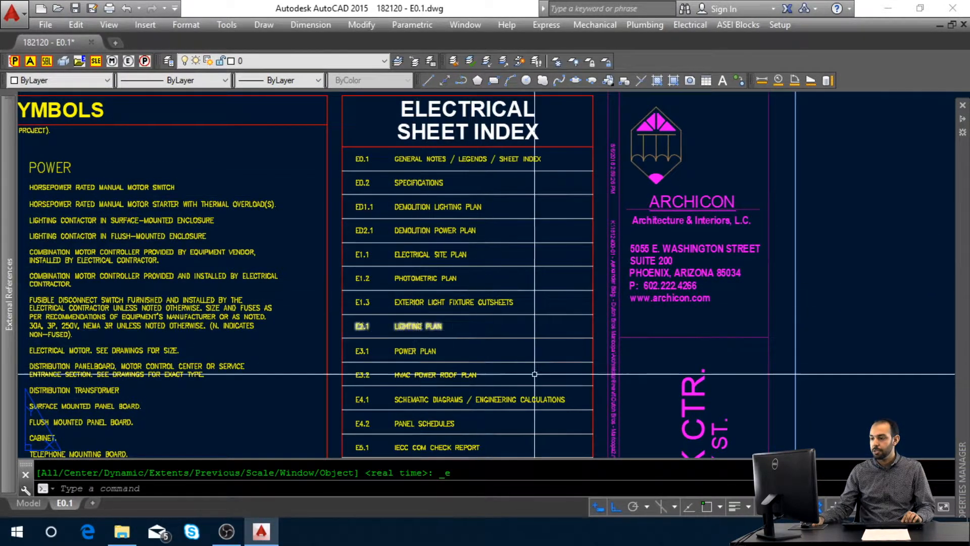
pyautogui.moveTo(569, 378); pyautogui.dragTo(569, 365, button='middle')
pyautogui.press('Escape')
pyautogui.click(419, 199)
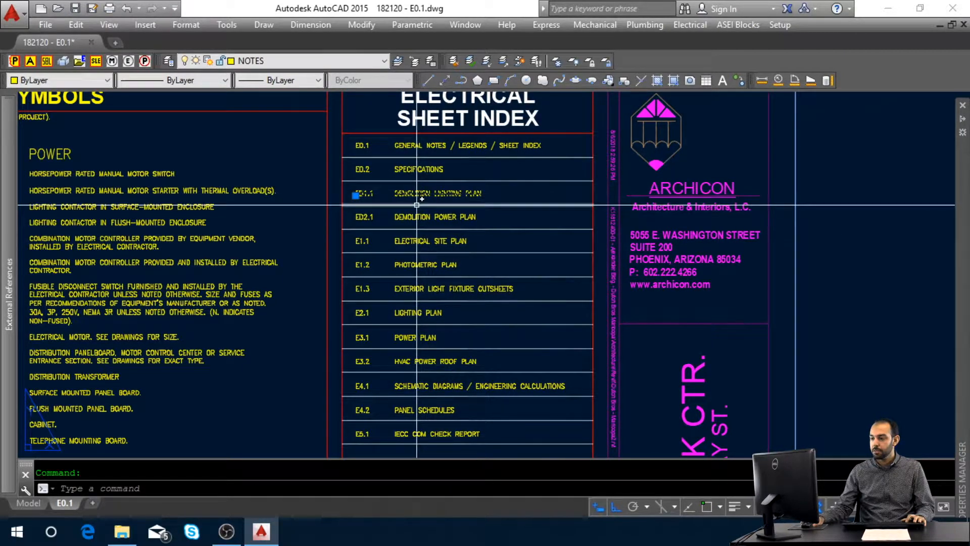
pyautogui.click(415, 211)
pyautogui.click(412, 217)
pyautogui.press('Delete')
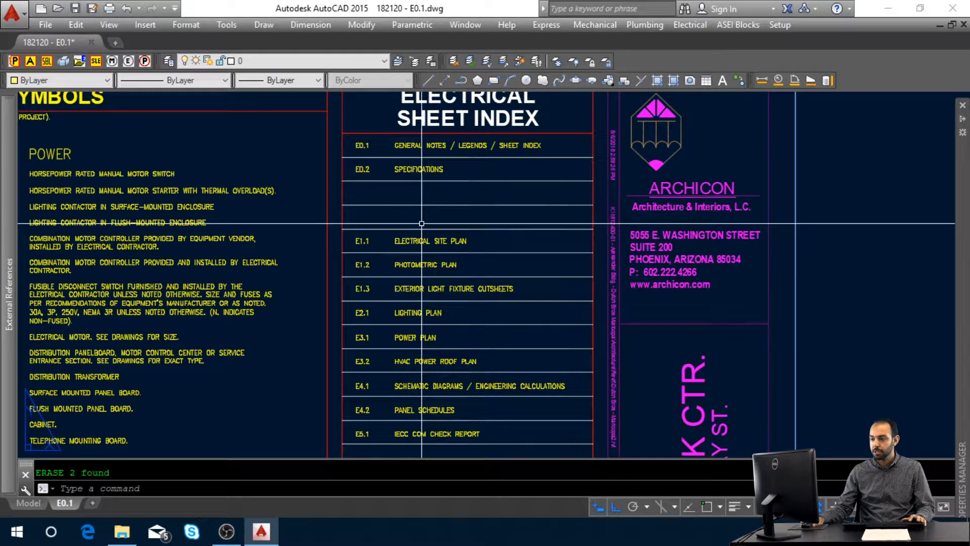
# Move index entries E1.1 through E5.1 up two rows, endpoint to endpoint, so they follow E0.2 Specifications.
pyautogui.click(337, 223)
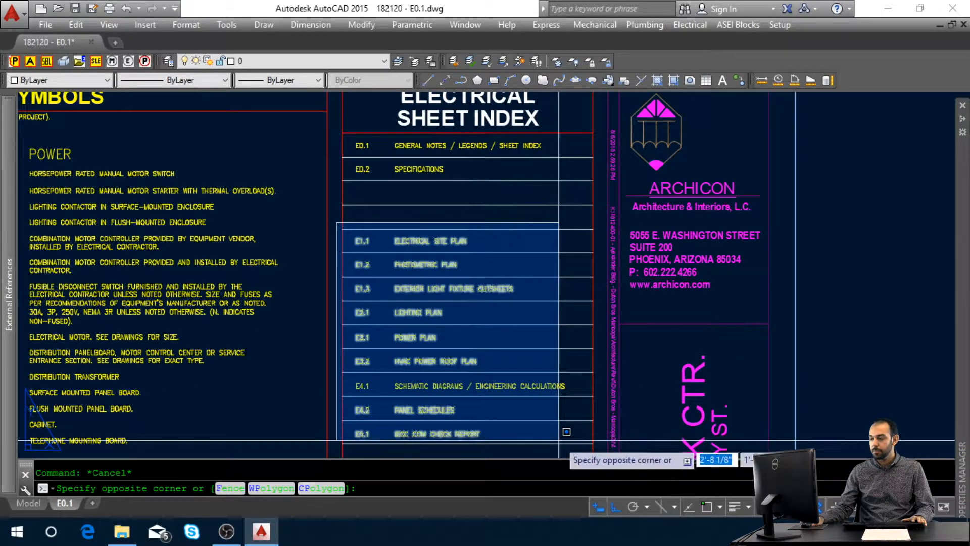
pyautogui.click(580, 441)
pyautogui.write('m')
pyautogui.press('Return')
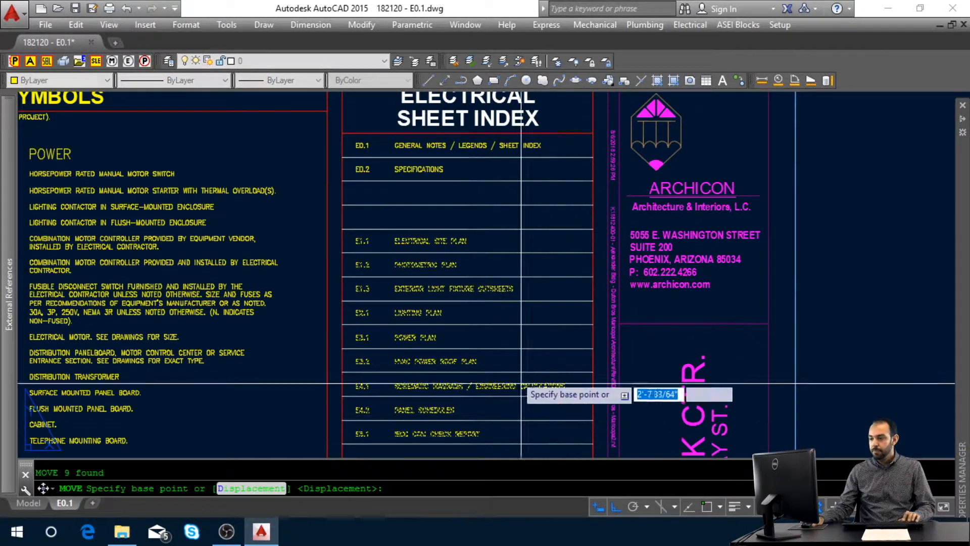
pyautogui.keyDown('shift'); pyautogui.rightClick(456, 306); pyautogui.keyUp('shift')
pyautogui.press('e')
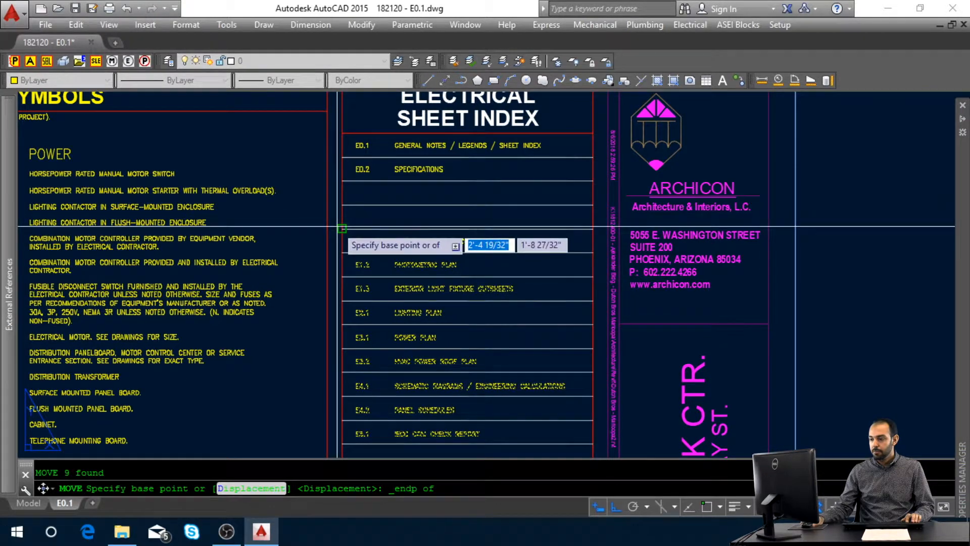
pyautogui.click(332, 217)
pyautogui.keyDown('shift'); pyautogui.rightClick(342, 188); pyautogui.keyUp('shift')
pyautogui.press('e')
pyautogui.click(342, 181)
pyautogui.press('Escape')
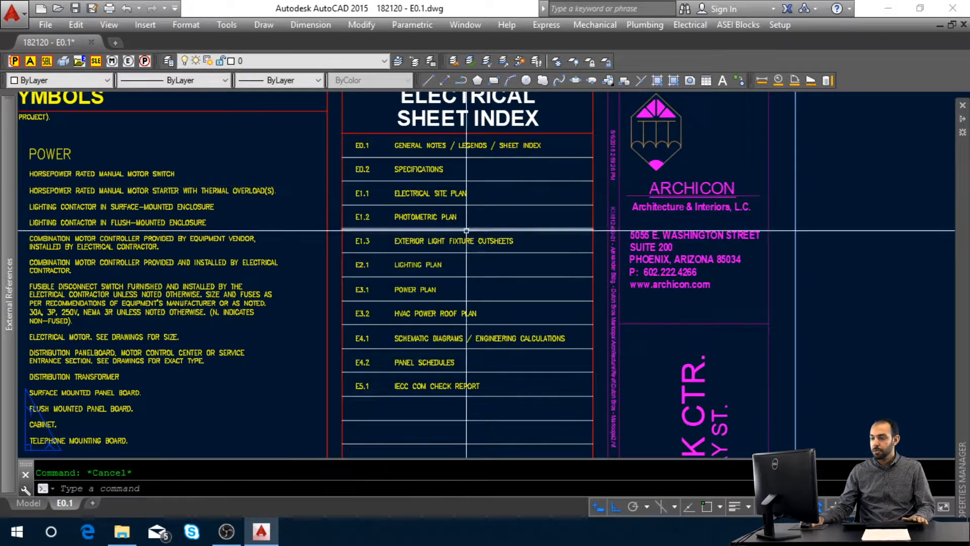
pyautogui.middleClick(473, 267)
pyautogui.middleClick(474, 267)
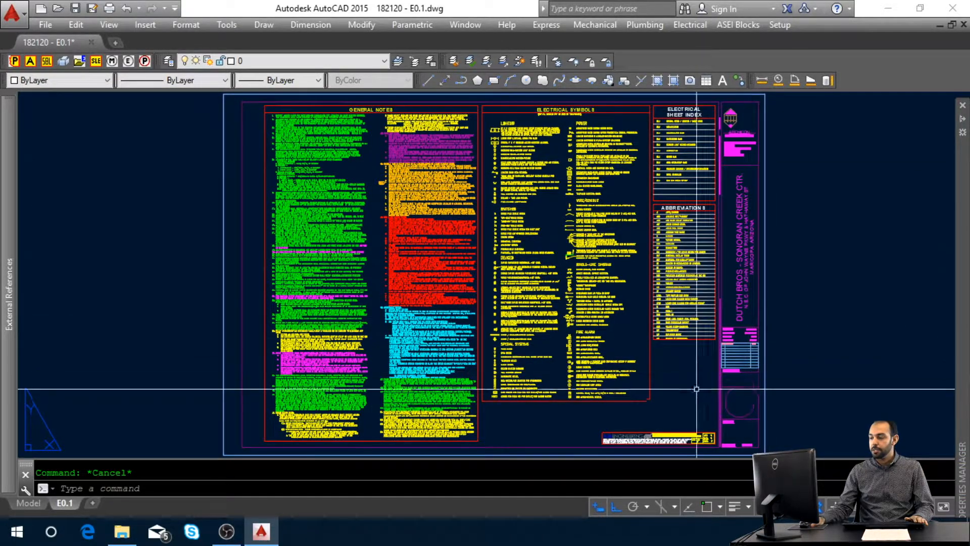
# Open TITLE BLOCK.dwg from the 09.06.18 - Backgrounds folder in File Explorer.
pyautogui.scroll(4, 756, 424)
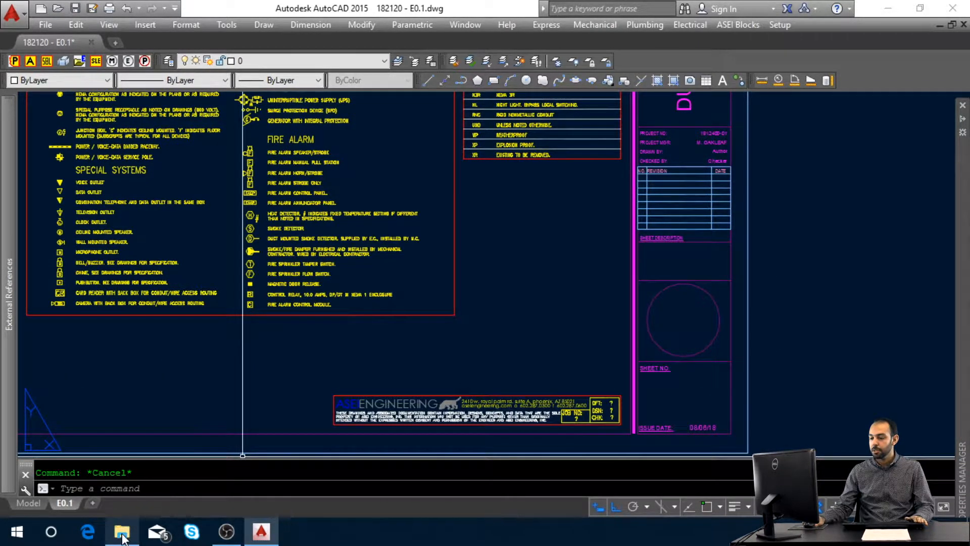
pyautogui.click(122, 531)
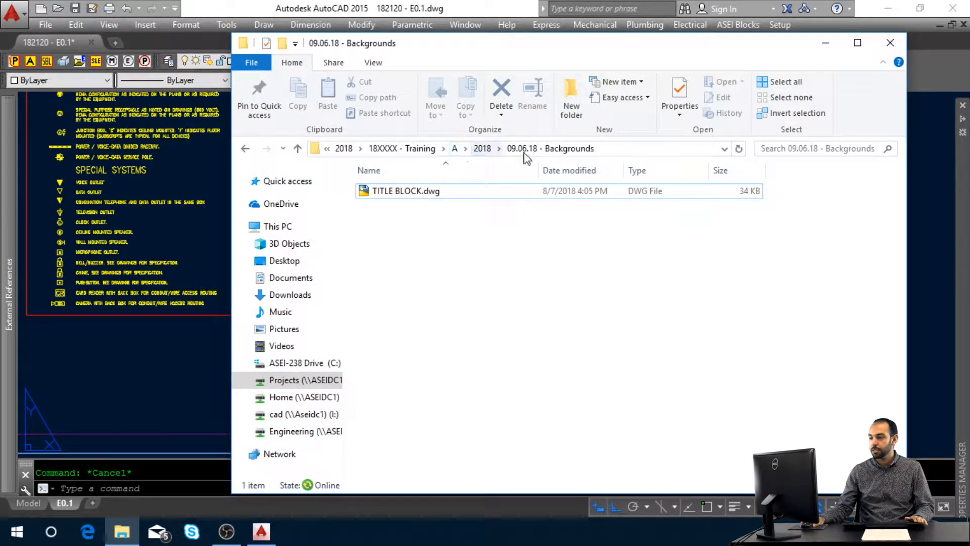
pyautogui.click(440, 192)
pyautogui.doubleClick(440, 192)
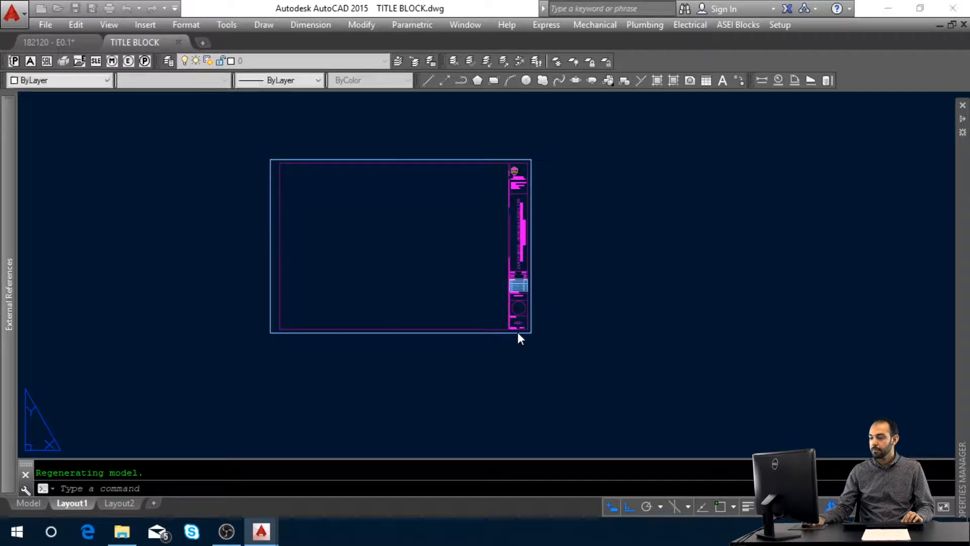
# Copy the A501 sheet number and ENGINEERED PLANS description text with the sheet border's lower-right endpoint as base point.
pyautogui.scroll(8, 522, 323)
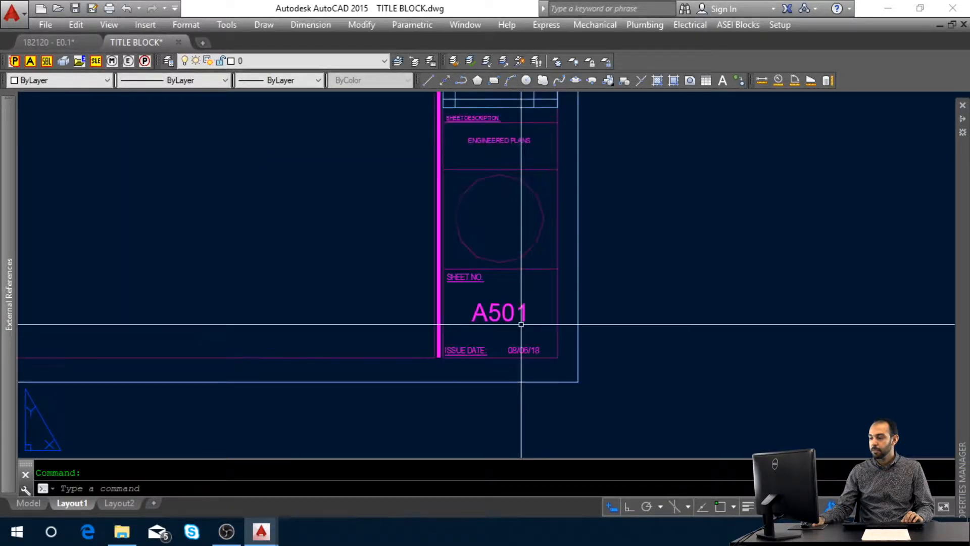
pyautogui.click(537, 309)
pyautogui.click(521, 318)
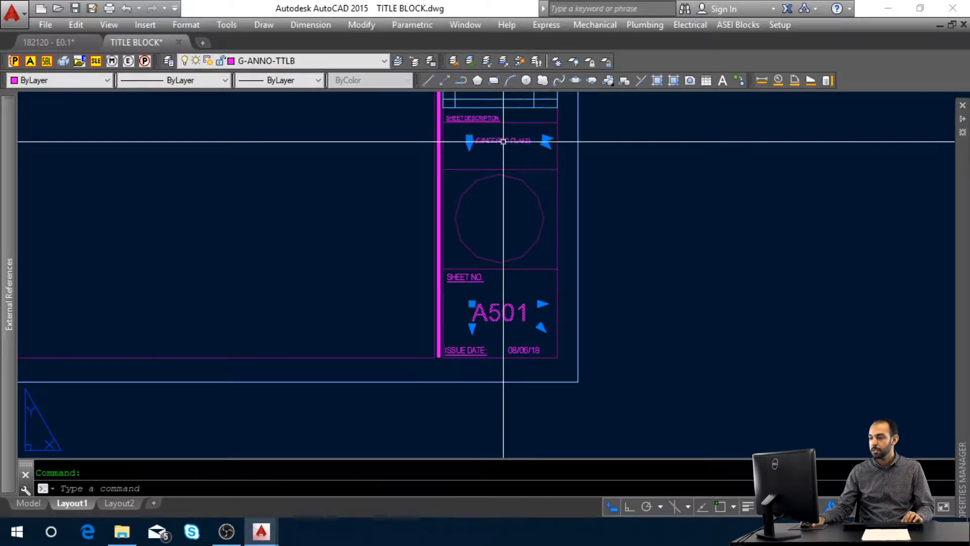
pyautogui.hotkey('ctrl', 'shift', 'c')
pyautogui.keyDown('shift'); pyautogui.rightClick(598, 362); pyautogui.keyUp('shift')
pyautogui.click(652, 115)
pyautogui.click(580, 377)
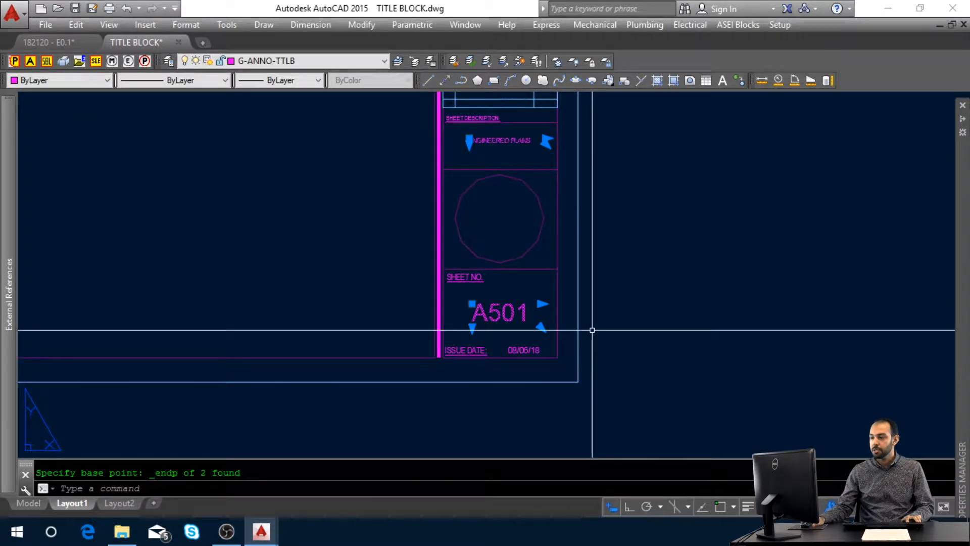
# Paste the copied title block texts into the 182120 - E0.1 drawing at the lower-right endpoint of its sheet border.
pyautogui.hotkey('ctrl', 'Tab')
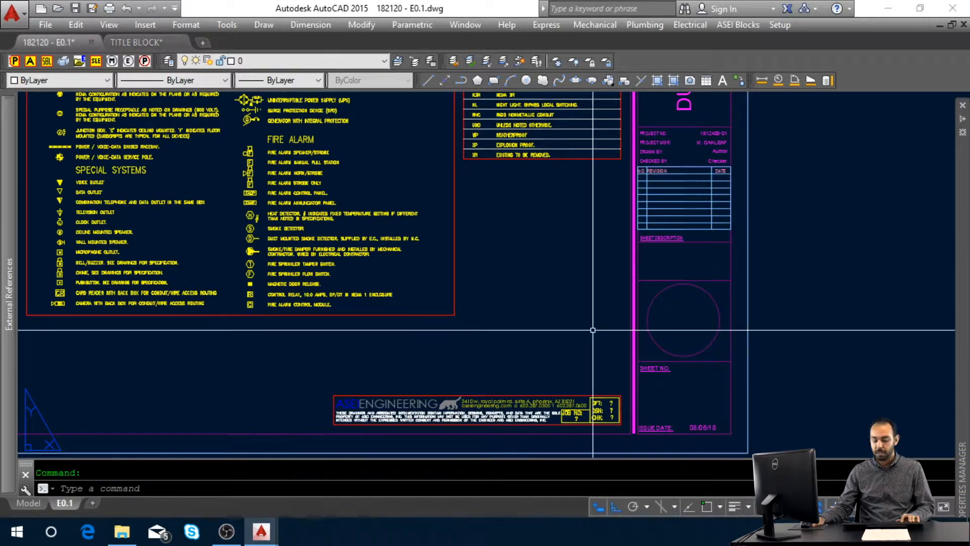
pyautogui.hotkey('ctrl', 'v')
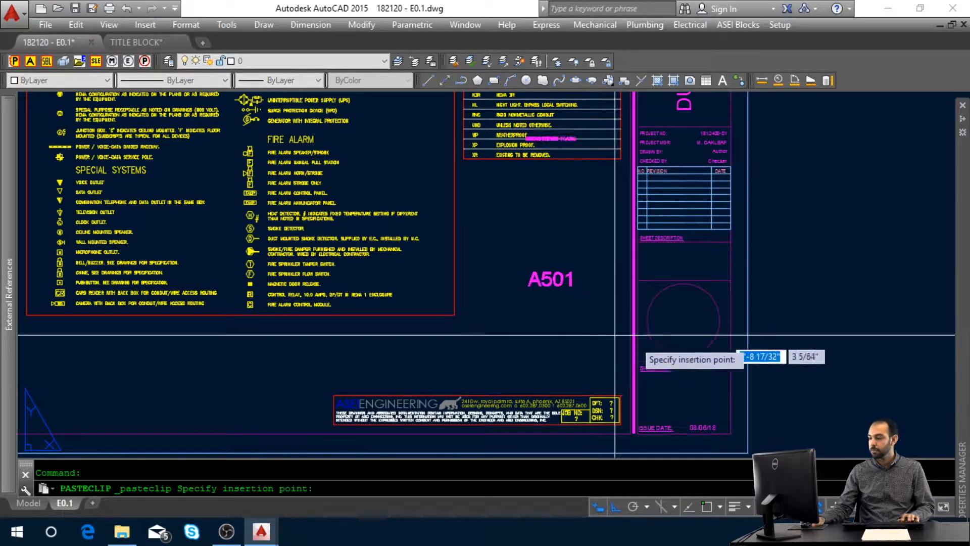
pyautogui.keyDown('shift'); pyautogui.rightClick(744, 429); pyautogui.keyUp('shift')
pyautogui.press('e')
pyautogui.click(746, 453)
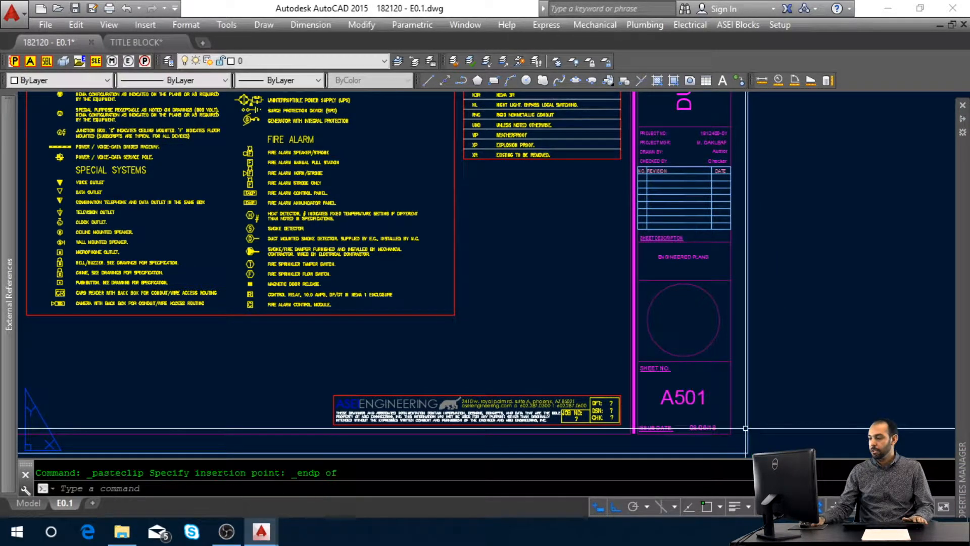
pyautogui.press('Escape')
# Change the pasted sheet number text to E0.1.
pyautogui.click(698, 404)
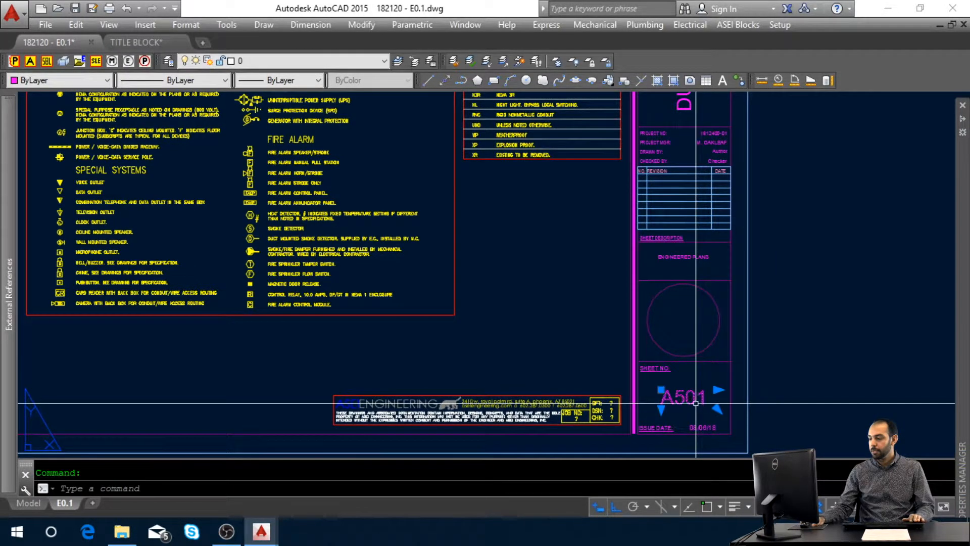
pyautogui.doubleClick(696, 404)
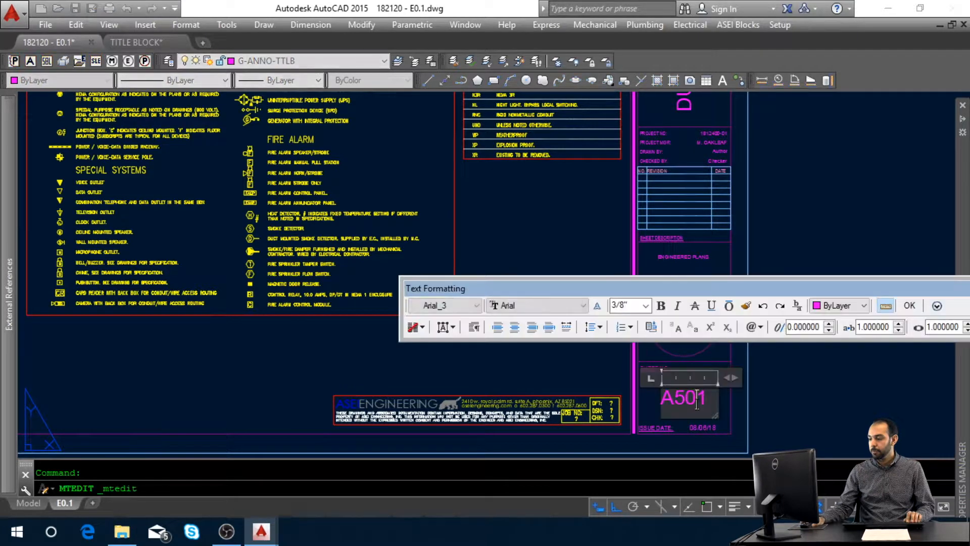
pyautogui.write('e')
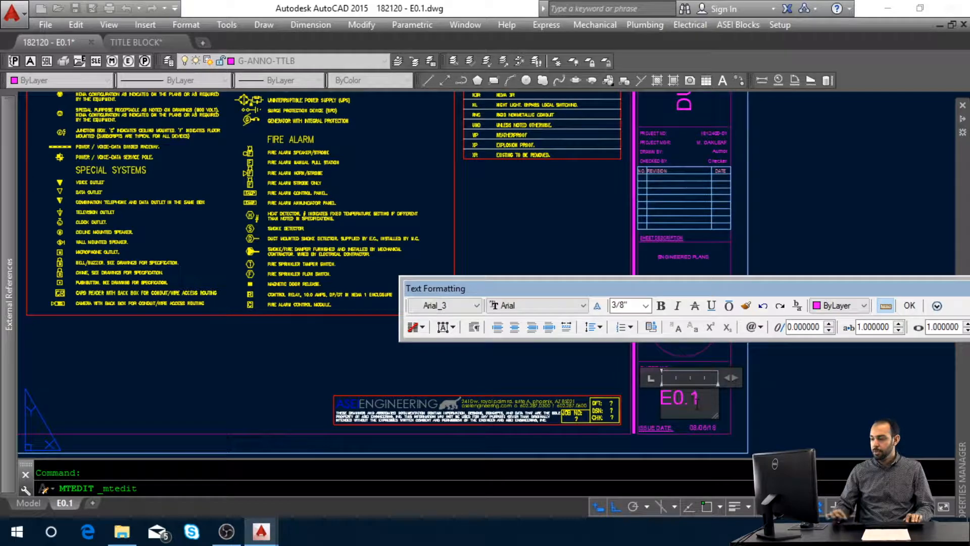
pyautogui.click(753, 402)
# Copy the title text GENERAL NOTES / LEGENDS / SHEET INDEX from the E0.1 entry of the electrical sheet index.
pyautogui.moveTo(707, 285); pyautogui.dragTo(664, 453, button='middle')
pyautogui.scroll(-5, 616, 335)
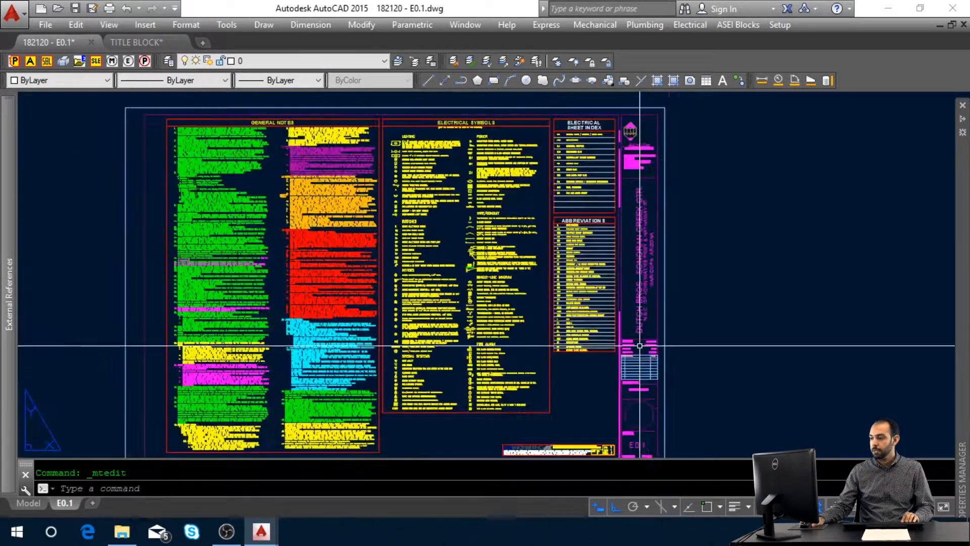
pyautogui.scroll(5, 565, 128)
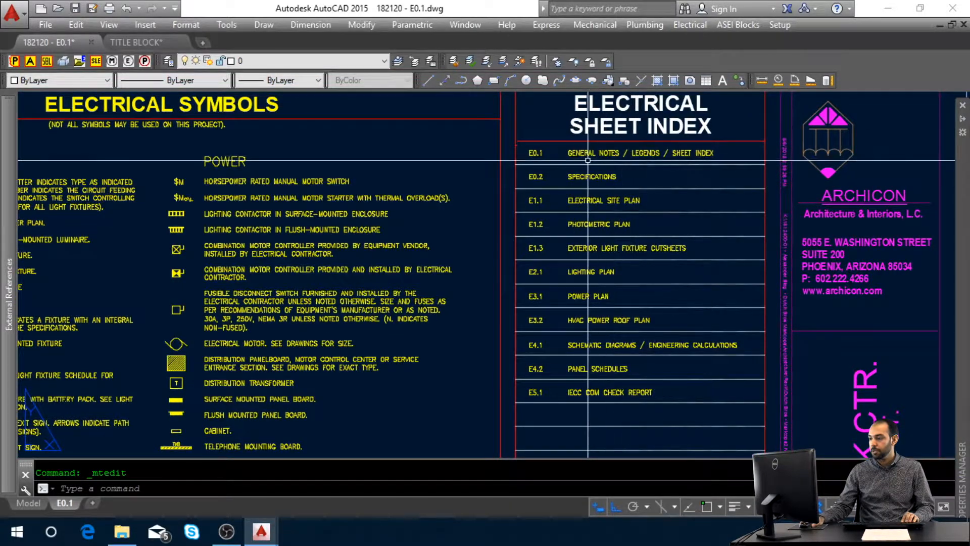
pyautogui.click(631, 155)
pyautogui.doubleClick(577, 155)
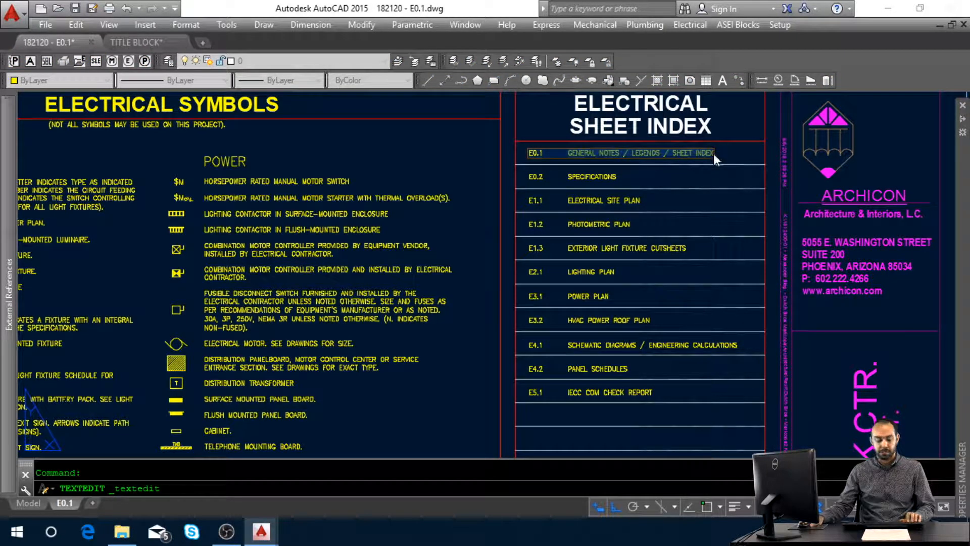
pyautogui.click(705, 202)
# Replace the ENGINEERED PLANS sheet description with GENERAL NOTES / LEGENDS / SHEET INDEX.
pyautogui.scroll(-3, 538, 130)
pyautogui.moveTo(696, 251); pyautogui.dragTo(683, 161, button='middle')
pyautogui.scroll(2, 662, 210)
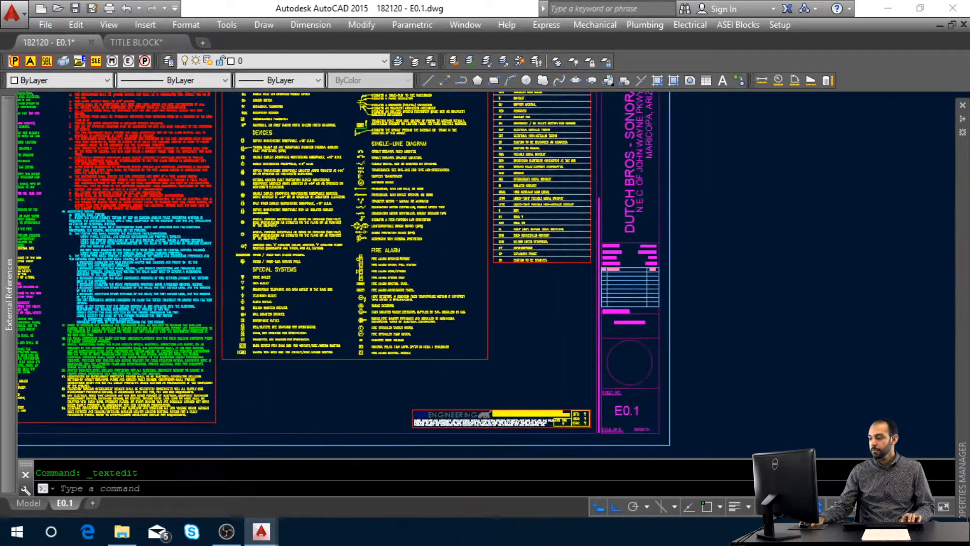
pyautogui.scroll(3, 639, 322)
pyautogui.doubleClick(639, 314)
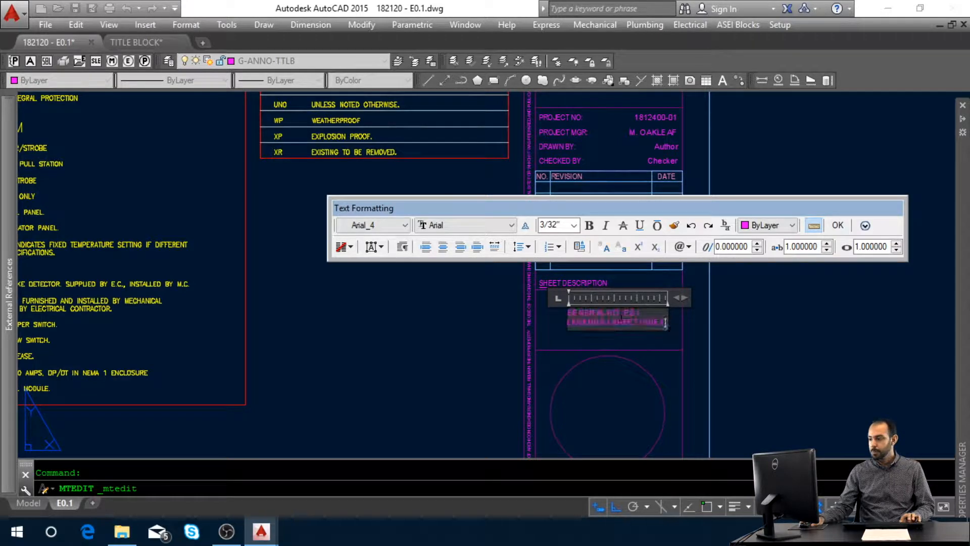
pyautogui.click(730, 353)
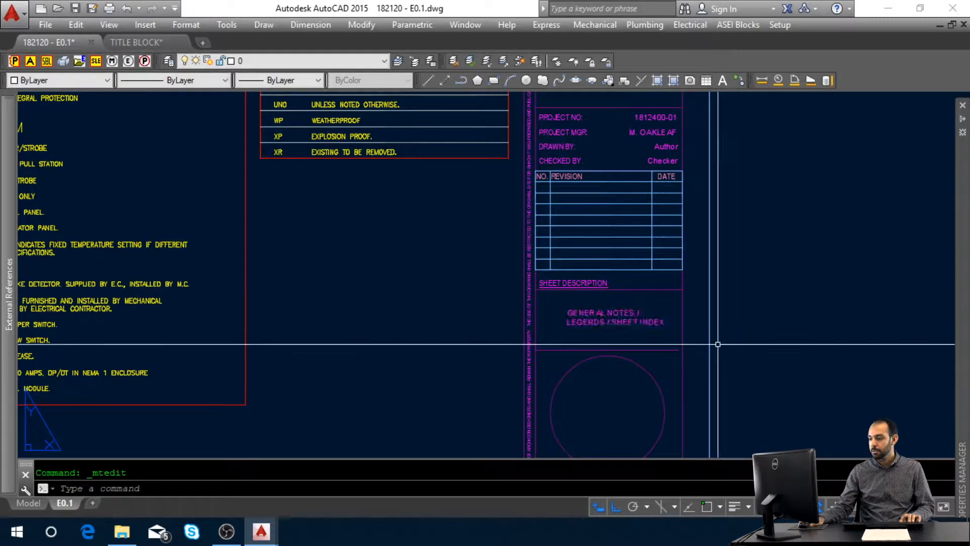
pyautogui.middleClick(622, 323)
pyautogui.middleClick(622, 322)
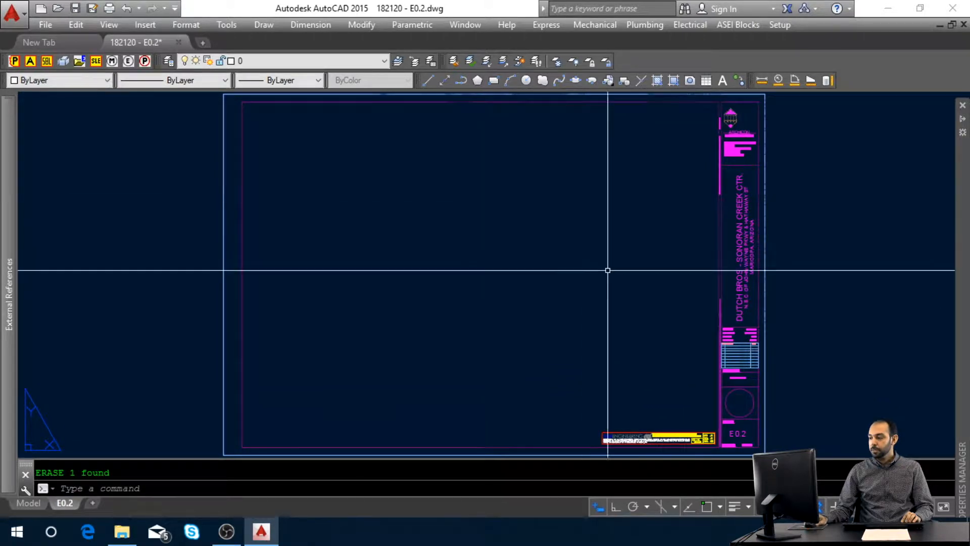
# Insert the Sheet E0.2 standard specifications into the E0.2 drawing, in the empty area right of the sheet border.
pyautogui.click(677, 26)
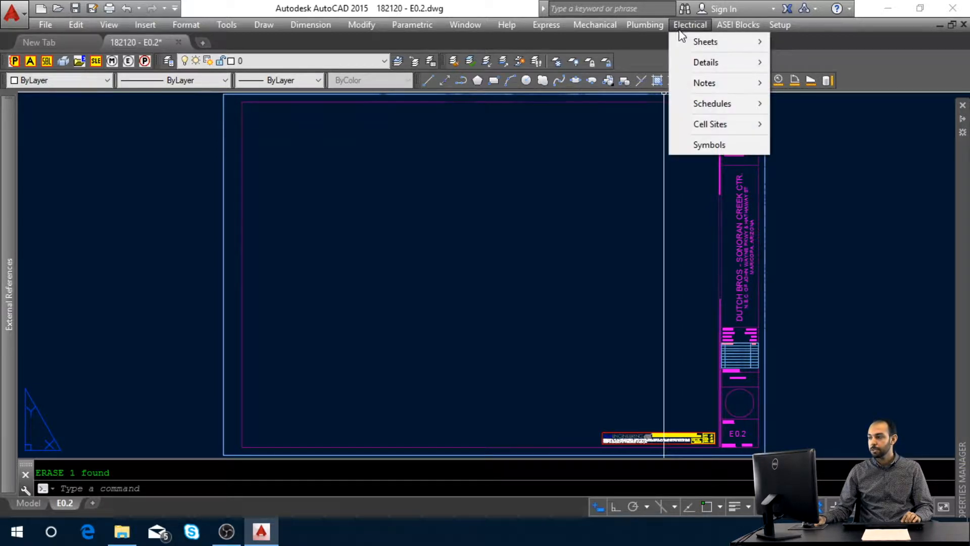
pyautogui.moveTo(713, 45)
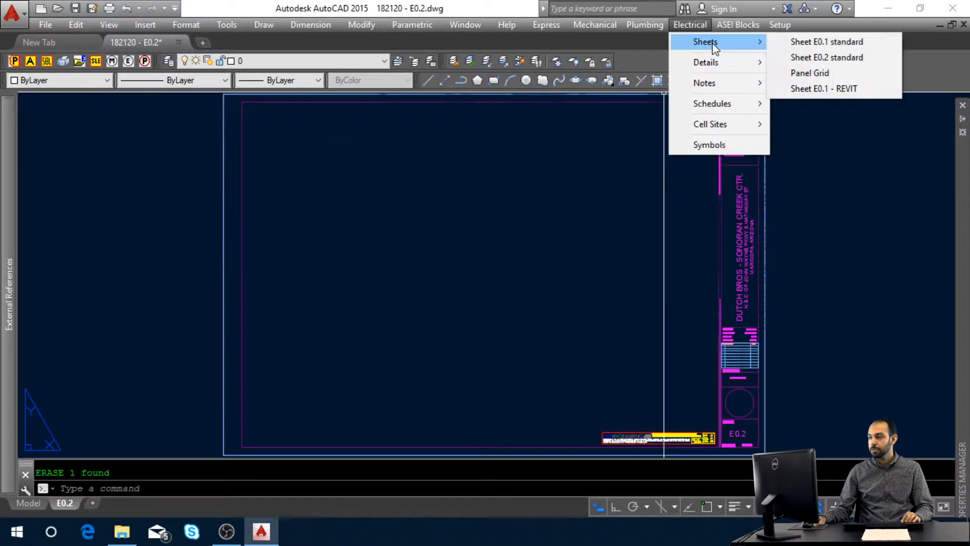
pyautogui.click(789, 59)
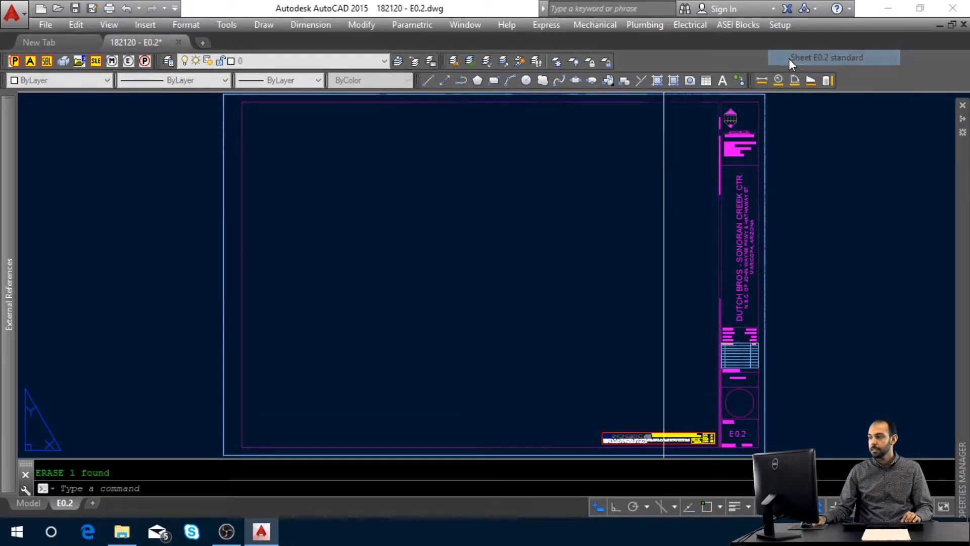
pyautogui.click(818, 316)
# Burst the inserted Sheet E0.2 standard specifications block.
pyautogui.middleClick(533, 250)
pyautogui.middleClick(532, 250)
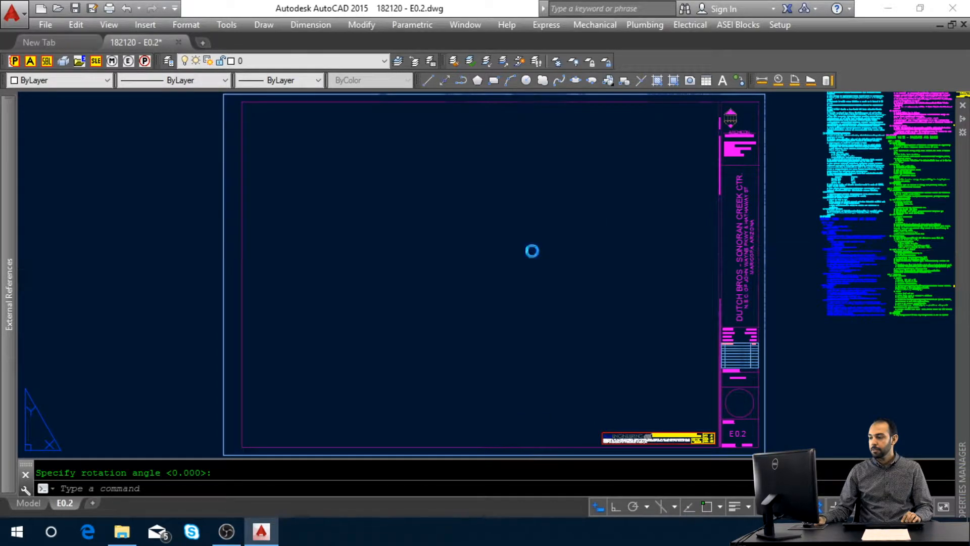
pyautogui.click(481, 301)
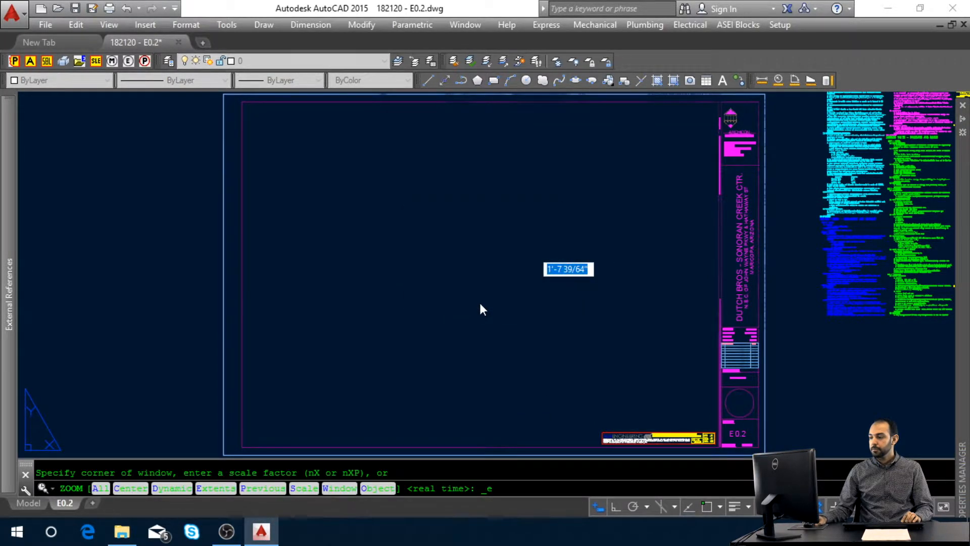
pyautogui.click(600, 260)
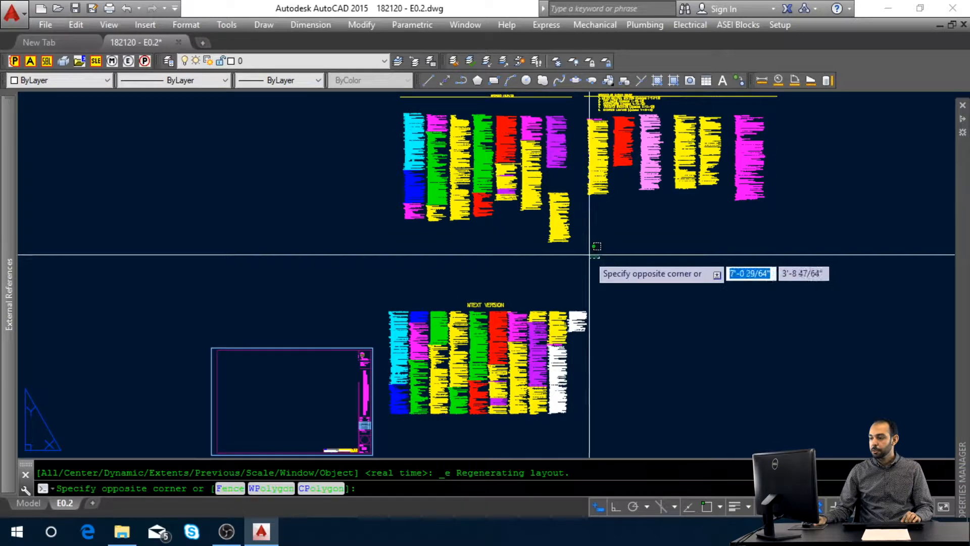
pyautogui.click(715, 349)
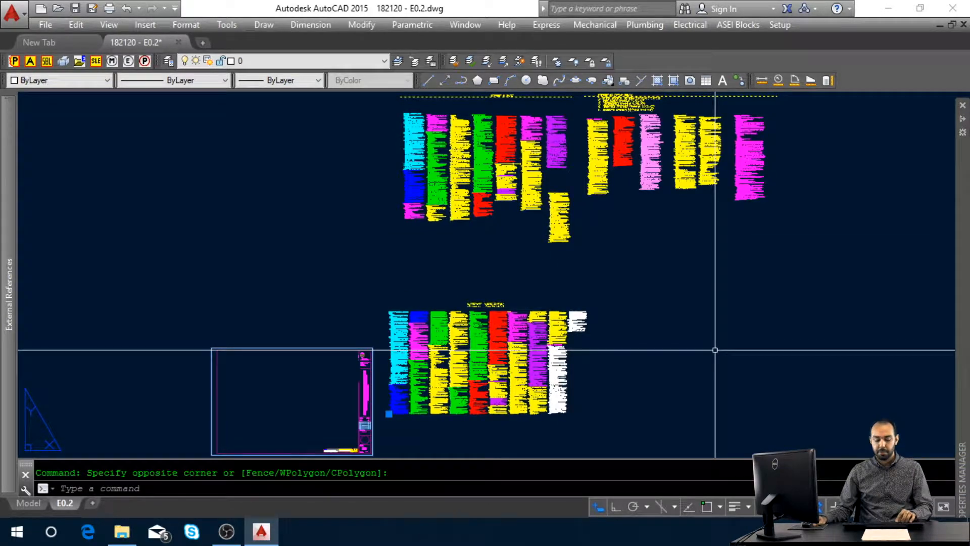
pyautogui.write('burst')
pyautogui.press('Return')
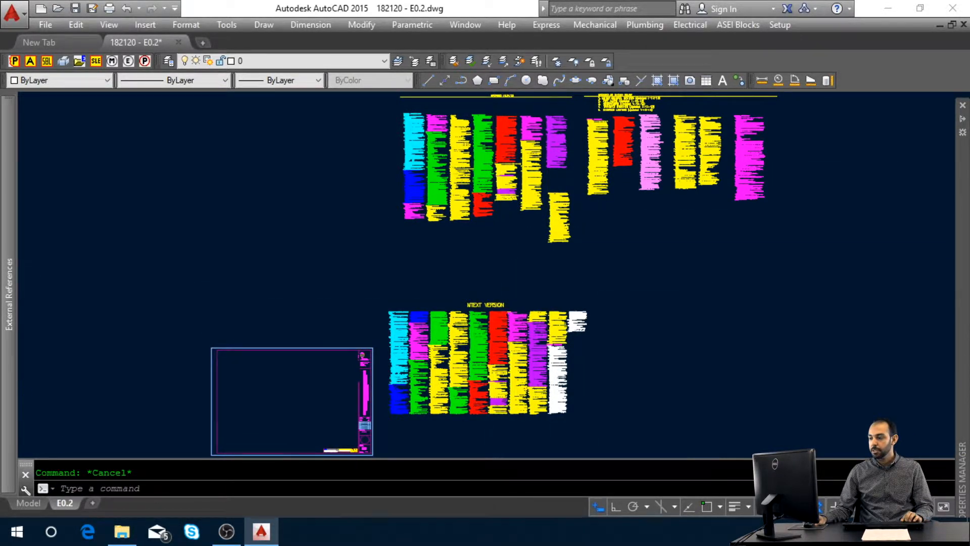
# Examine the MTEXT version of the specifications and the separate specification columns above it, including Section 16050.
pyautogui.scroll(3, 489, 328)
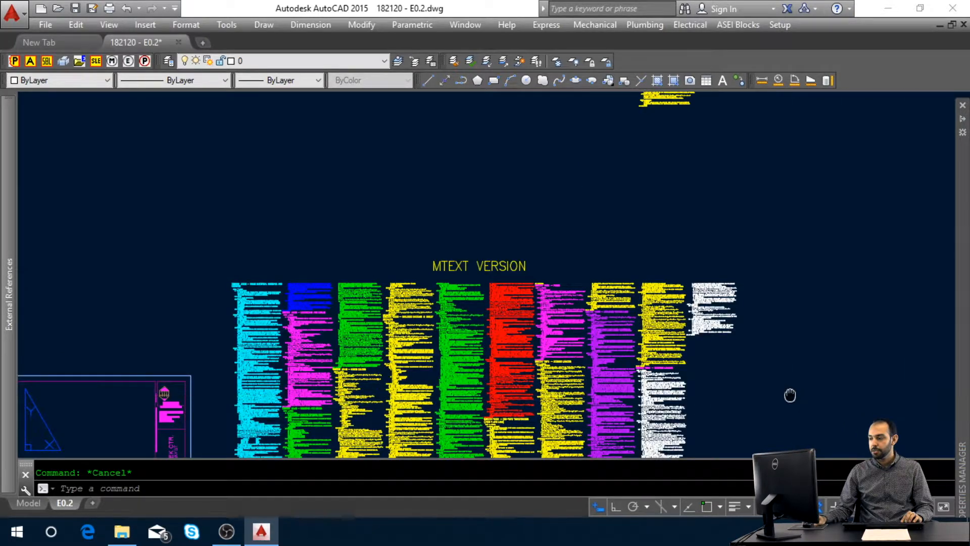
pyautogui.moveTo(789, 395); pyautogui.dragTo(776, 310, button='middle')
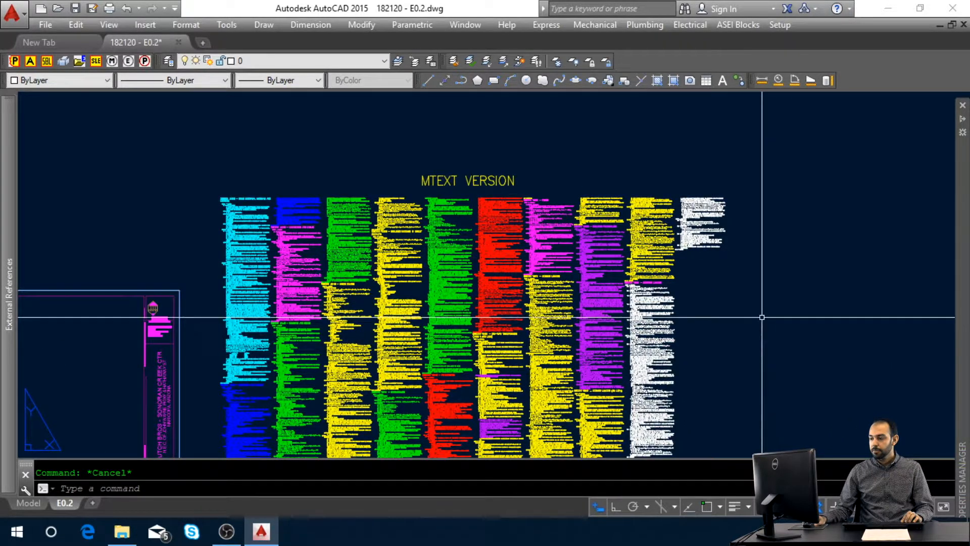
pyautogui.moveTo(761, 318); pyautogui.dragTo(706, 446, button='middle')
pyautogui.scroll(-2, 706, 446)
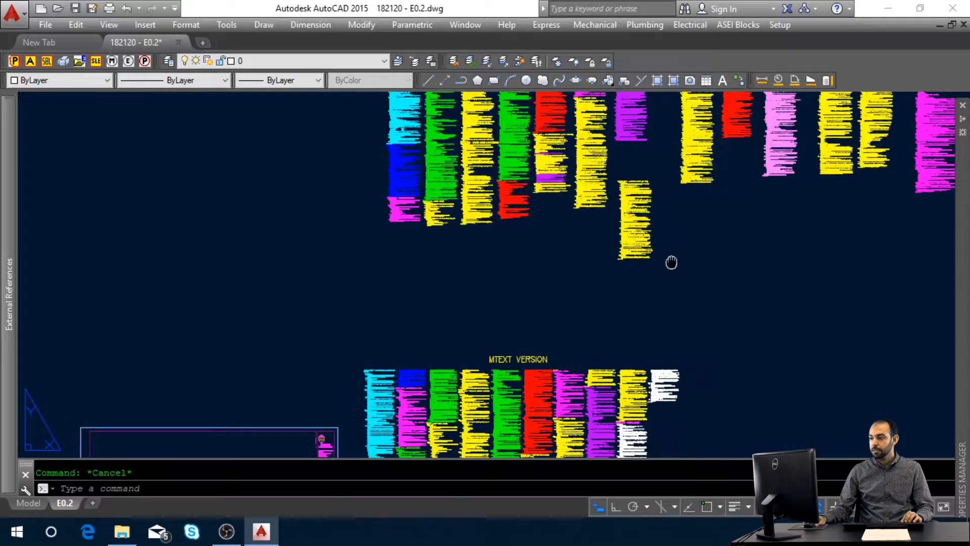
pyautogui.moveTo(650, 294); pyautogui.dragTo(594, 342, button='middle')
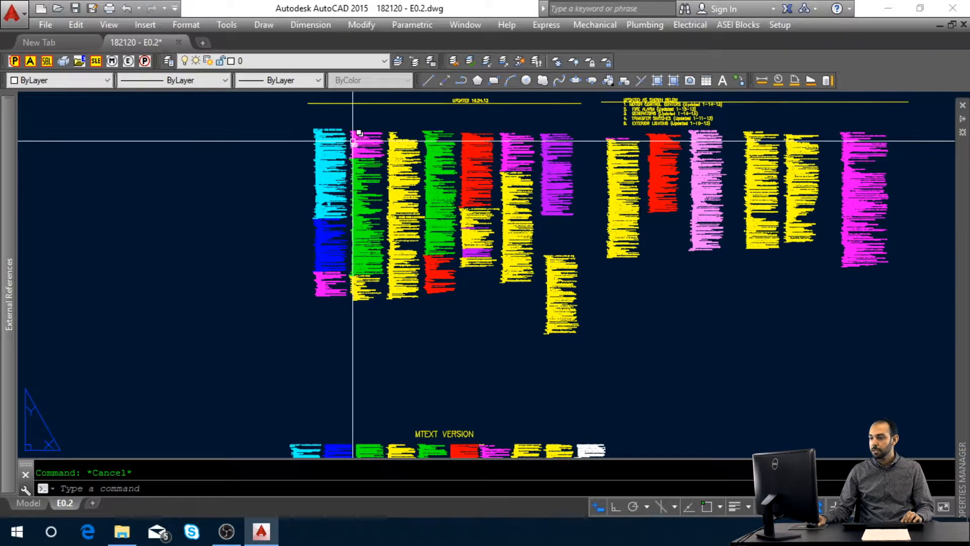
pyautogui.scroll(8, 426, 163)
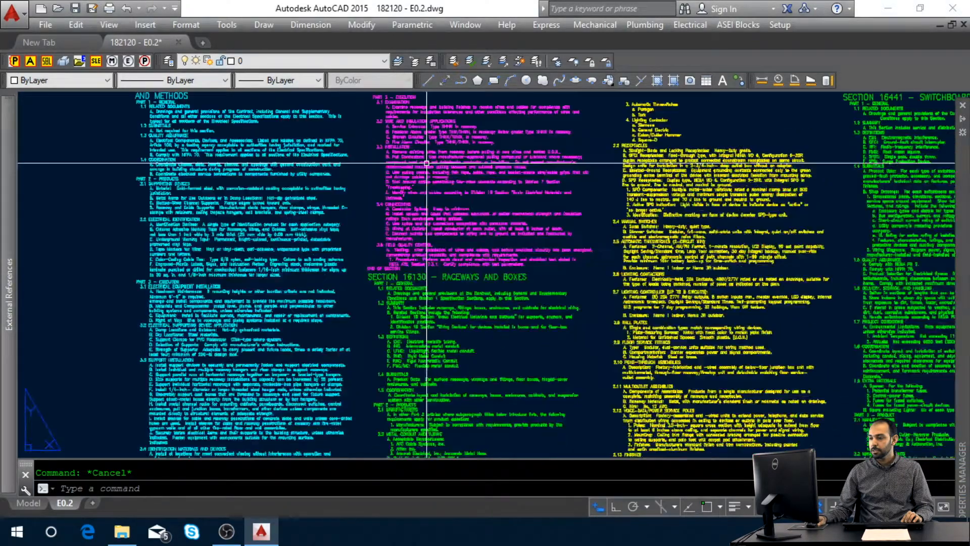
pyautogui.moveTo(302, 140); pyautogui.dragTo(312, 162, button='middle')
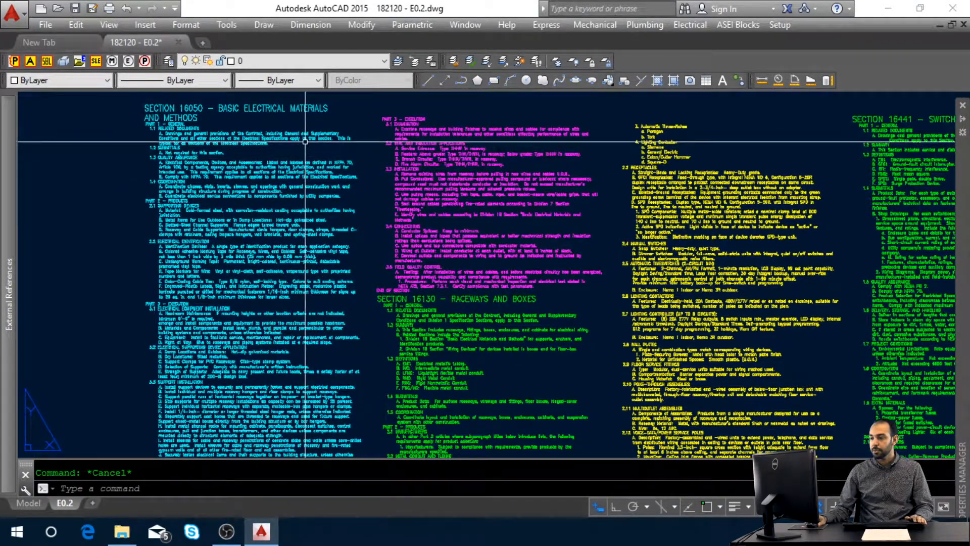
pyautogui.scroll(-2, 305, 143)
pyautogui.scroll(-4, 305, 143)
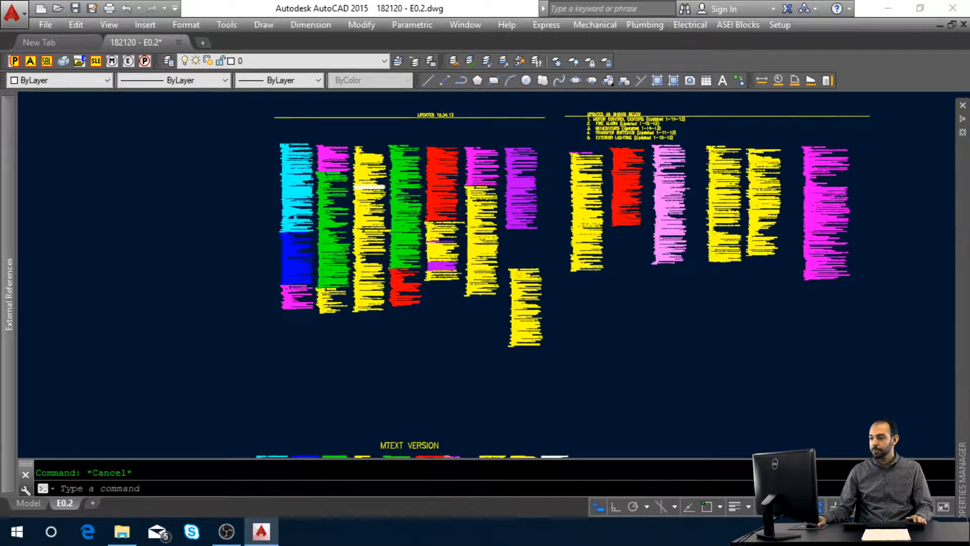
# Delete all the specification columns and update headings above the MTEXT version.
pyautogui.scroll(-2, 370, 187)
pyautogui.click(694, 292)
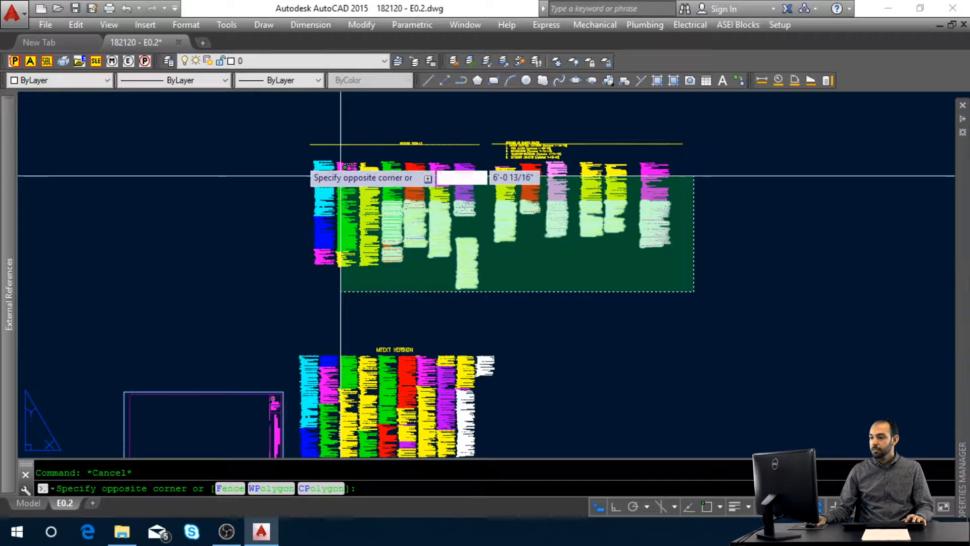
pyautogui.click(293, 144)
pyautogui.press('Delete')
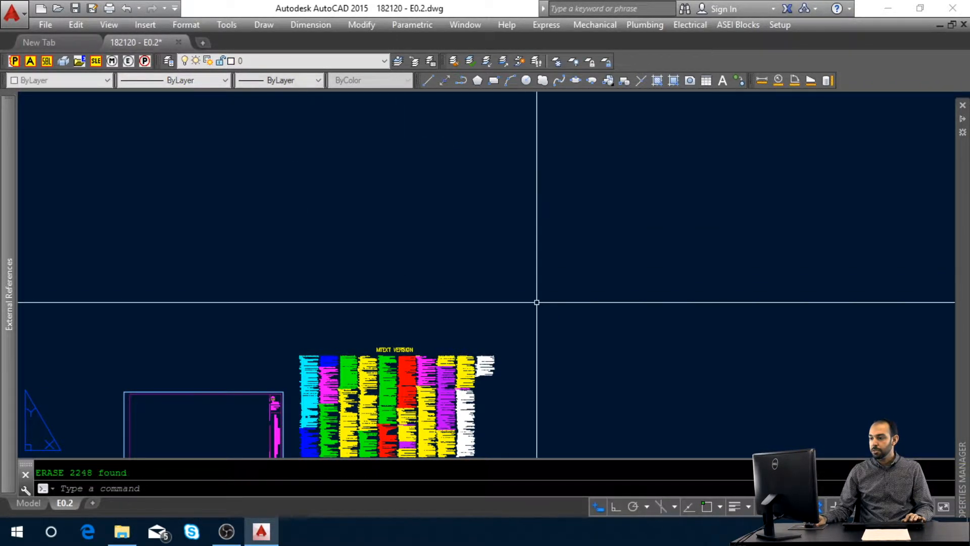
# Delete the MTEXT VERSION label above the remaining specification columns.
pyautogui.middleClick(567, 301)
pyautogui.middleClick(567, 301)
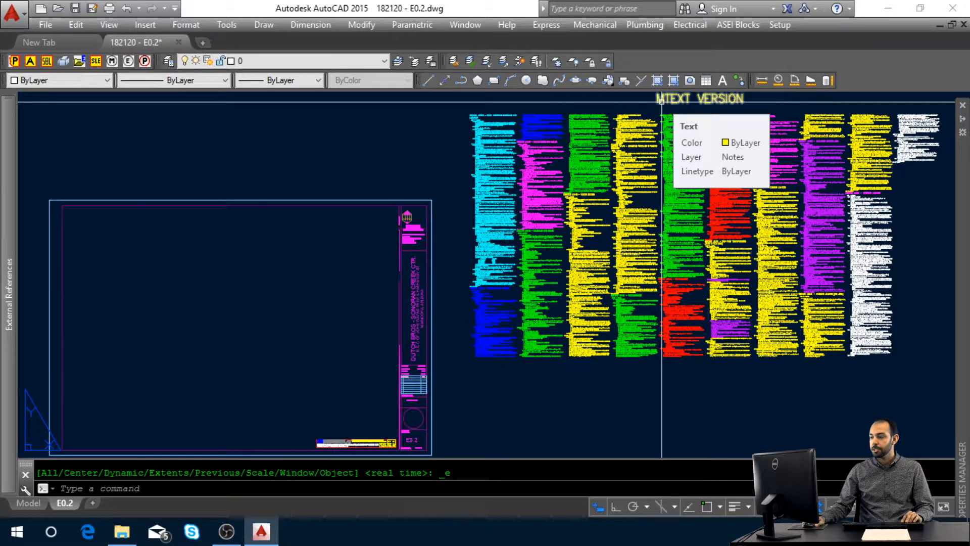
pyautogui.click(661, 100)
pyautogui.press('Delete')
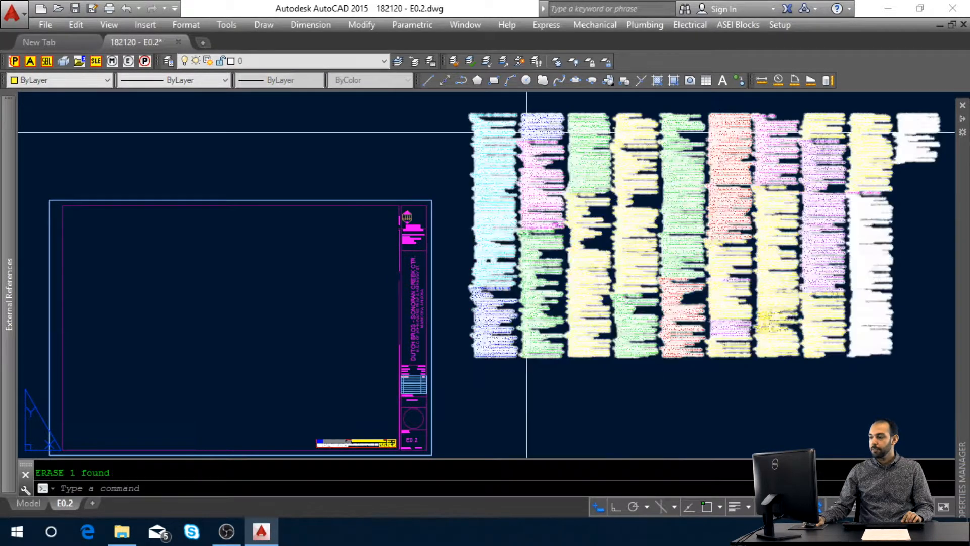
# Move the specification columns into the E0.2 sheet, placing their upper-left corner at the border's upper-left corner.
pyautogui.scroll(5, 520, 133)
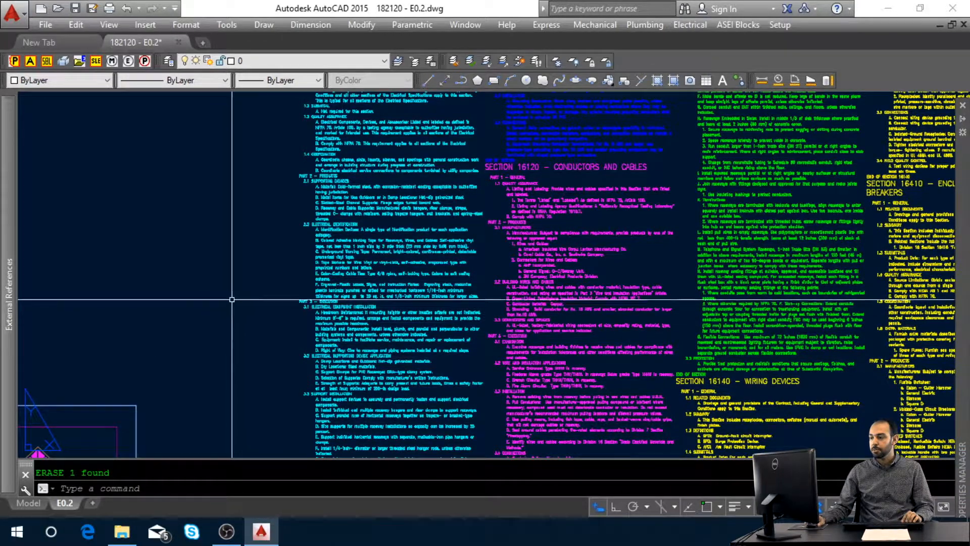
pyautogui.scroll(-2, 236, 291)
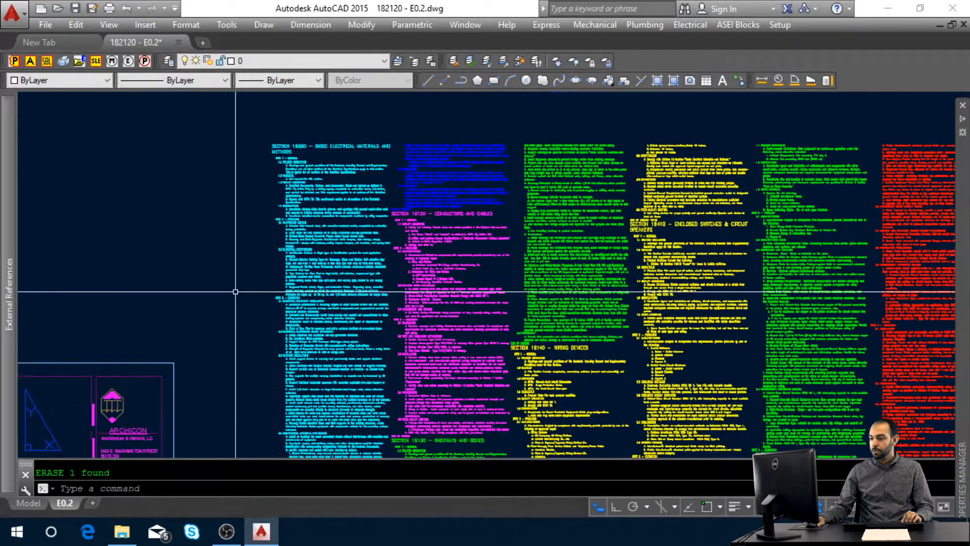
pyautogui.middleClick(235, 291)
pyautogui.middleClick(236, 291)
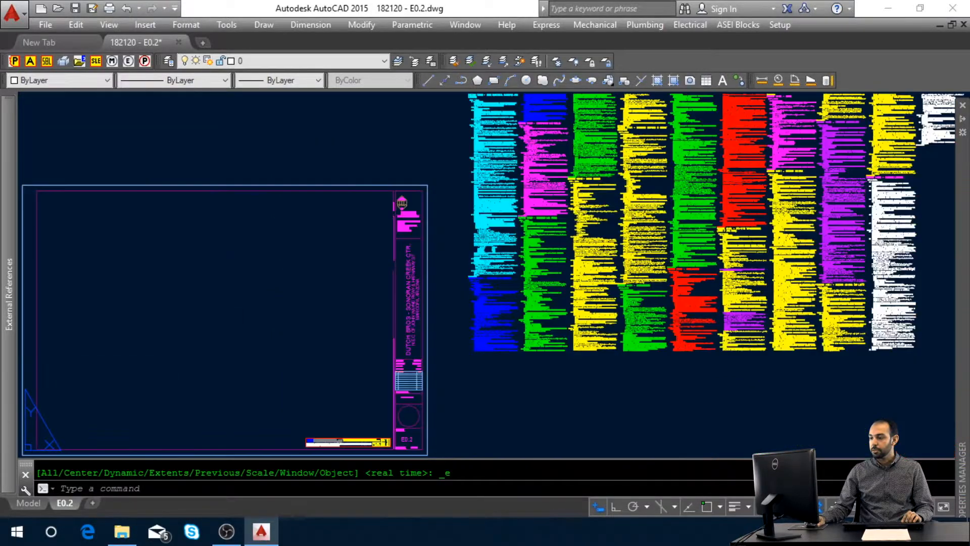
pyautogui.click(485, 181)
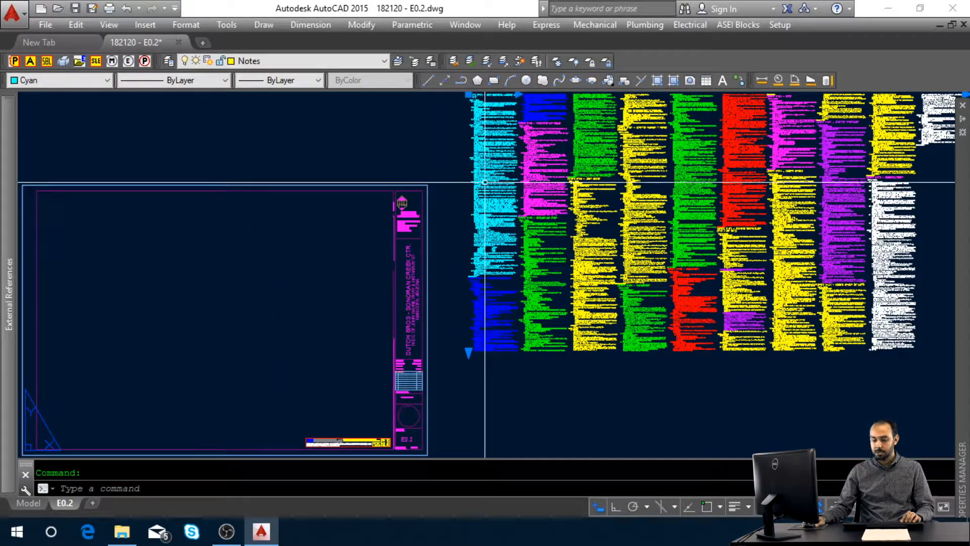
pyautogui.write('m')
pyautogui.press('space')
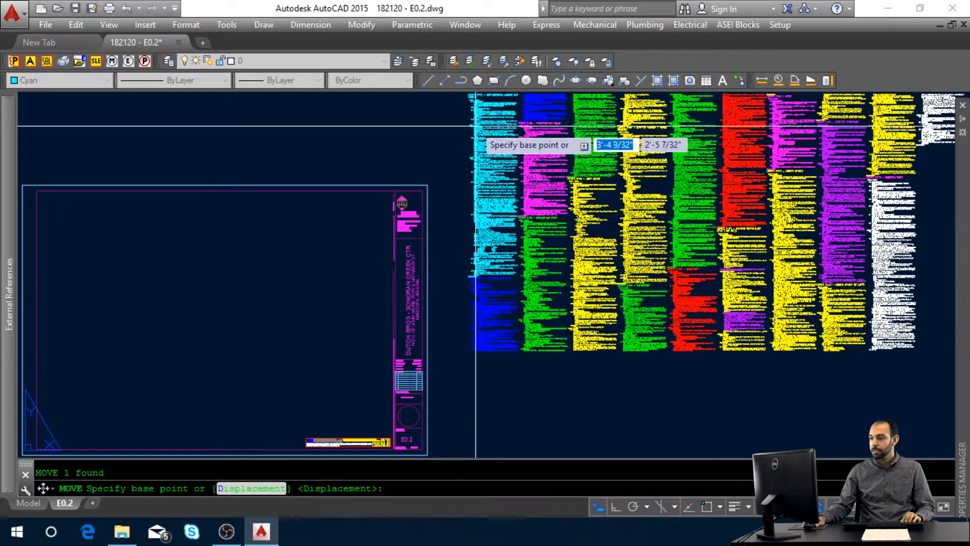
pyautogui.click(483, 107)
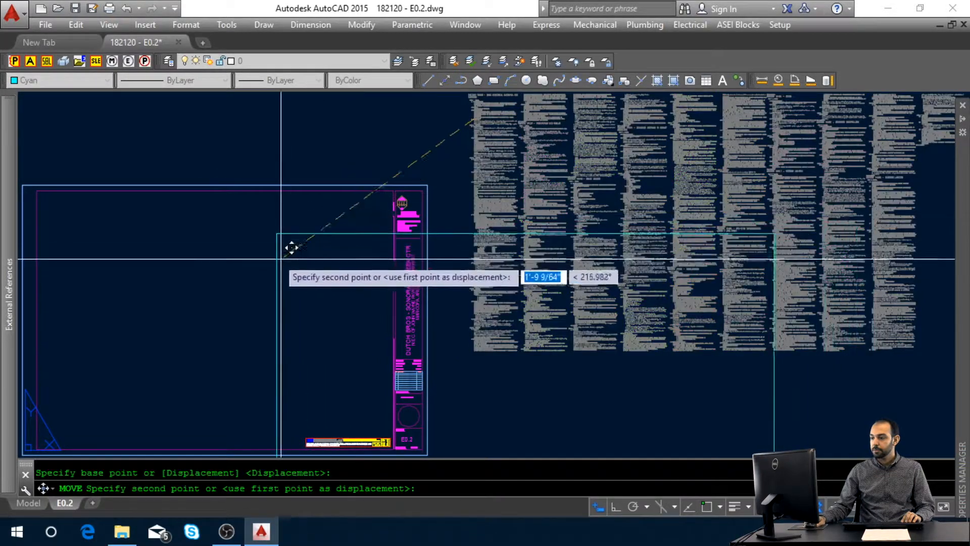
pyautogui.moveTo(247, 254); pyautogui.dragTo(386, 253, button='middle')
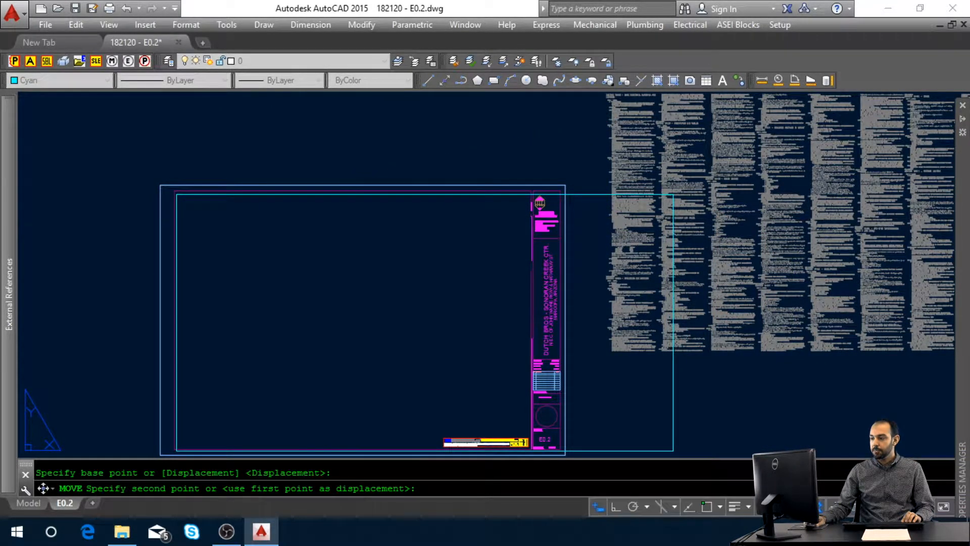
pyautogui.click(179, 214)
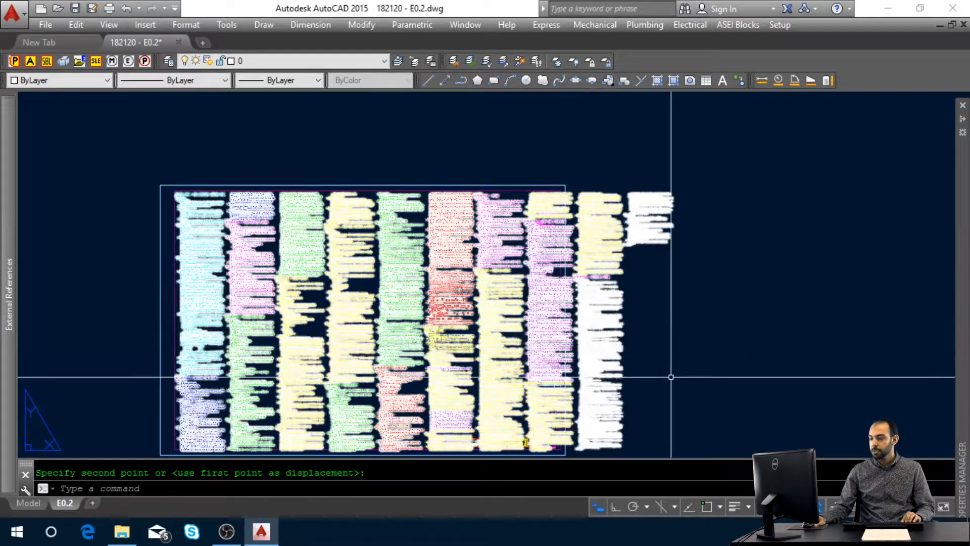
pyautogui.middleClick(706, 386)
pyautogui.middleClick(706, 386)
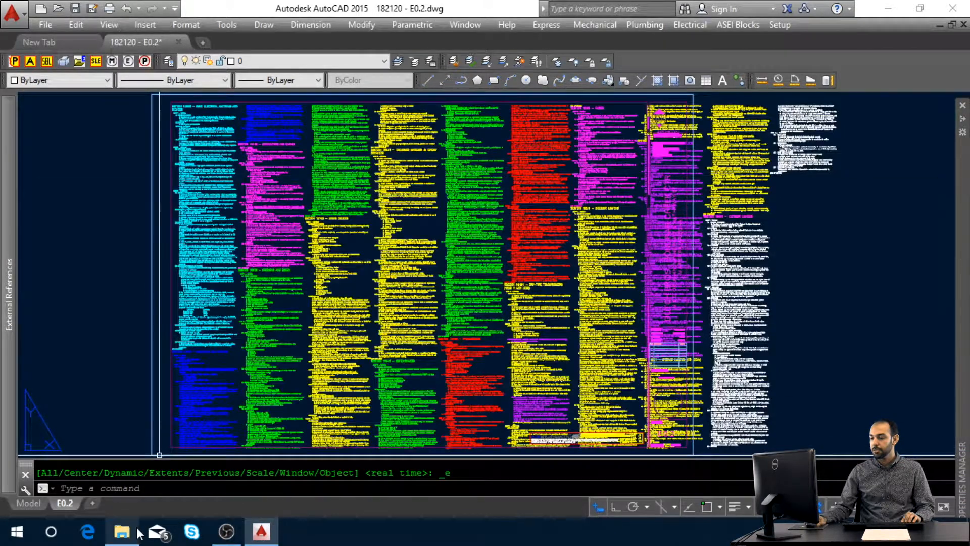
# Open the drawing 182120 - E0.3.dwg from the project's E folder.
pyautogui.click(135, 538)
pyautogui.click(429, 266)
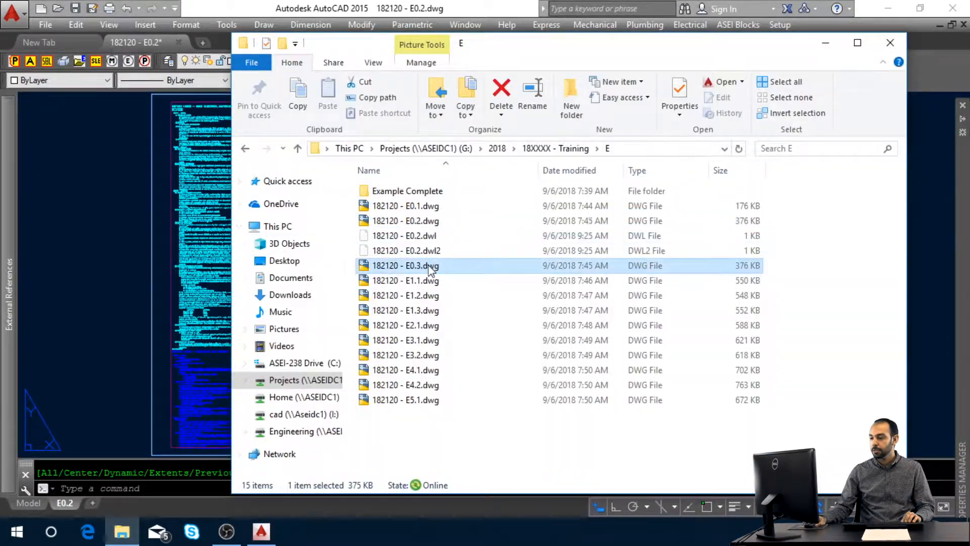
pyautogui.rightClick(429, 269)
pyautogui.click(443, 252)
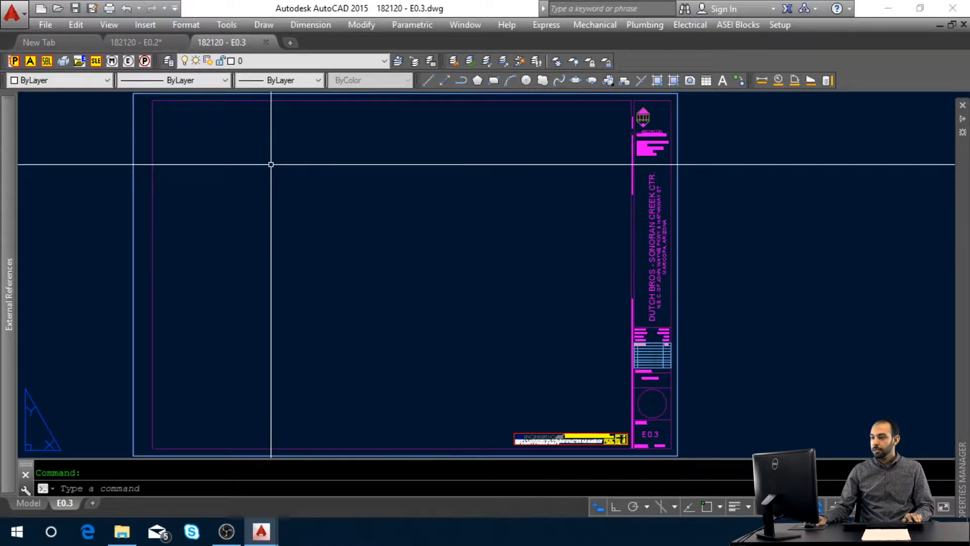
# Copy the specification text in E0.2 with the upper-left endpoint of the sheet border as base point.
pyautogui.hotkey('ctrl', 'Tab')
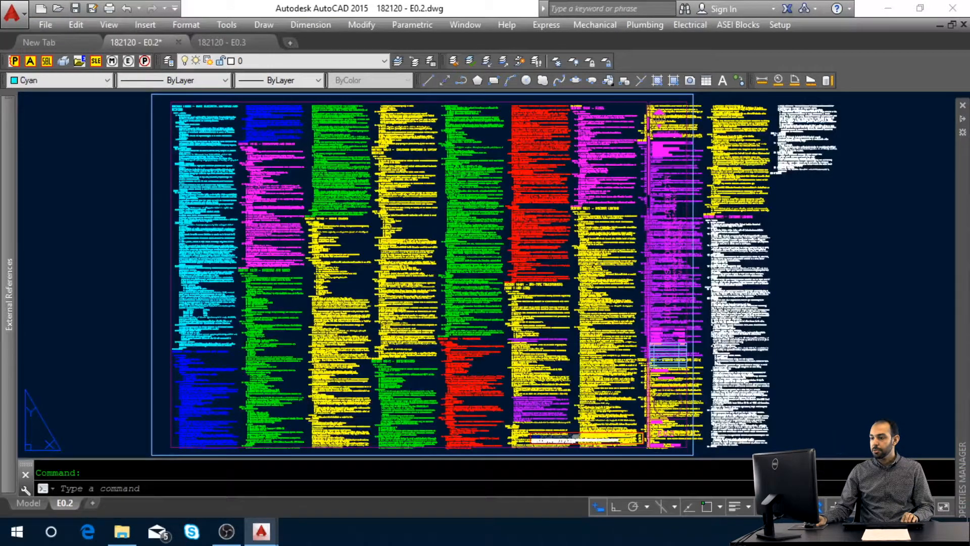
pyautogui.click(283, 163)
pyautogui.hotkey('ctrl', 'shift', 'c')
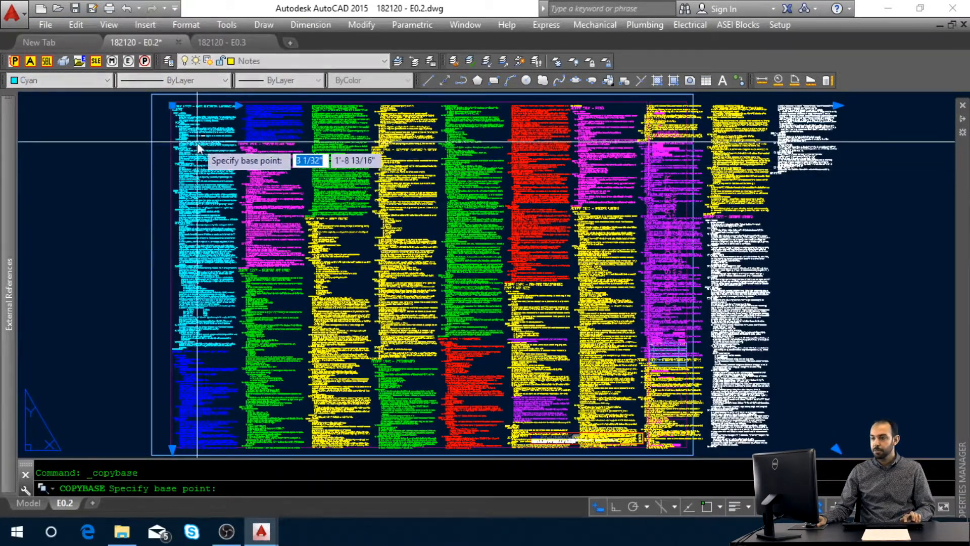
pyautogui.click(172, 128)
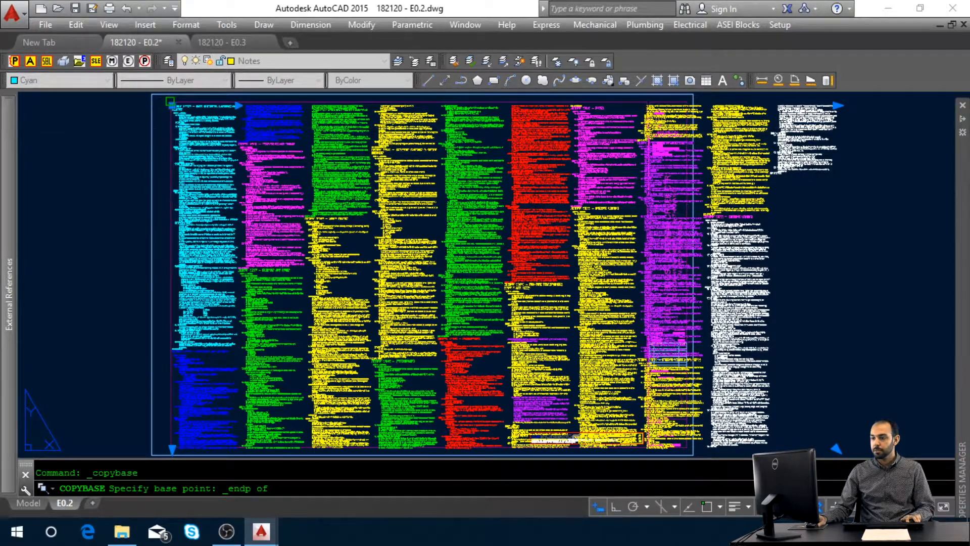
# Paste the specification columns into E0.3 at the upper-left endpoint of the sheet border.
pyautogui.hotkey('ctrl', 'Tab')
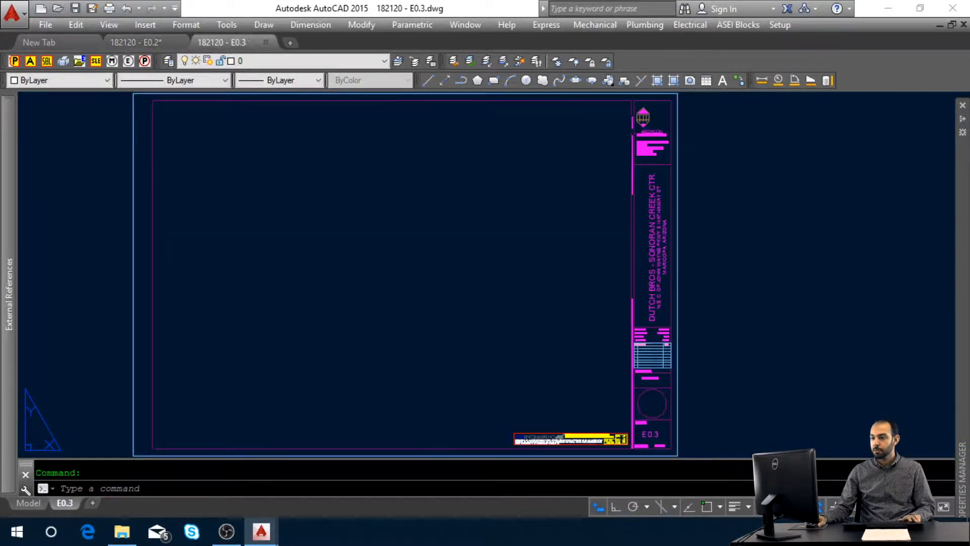
pyautogui.hotkey('ctrl', 'v')
pyautogui.keyDown('shift'); pyautogui.rightClick(169, 128); pyautogui.keyUp('shift')
pyautogui.click(196, 225)
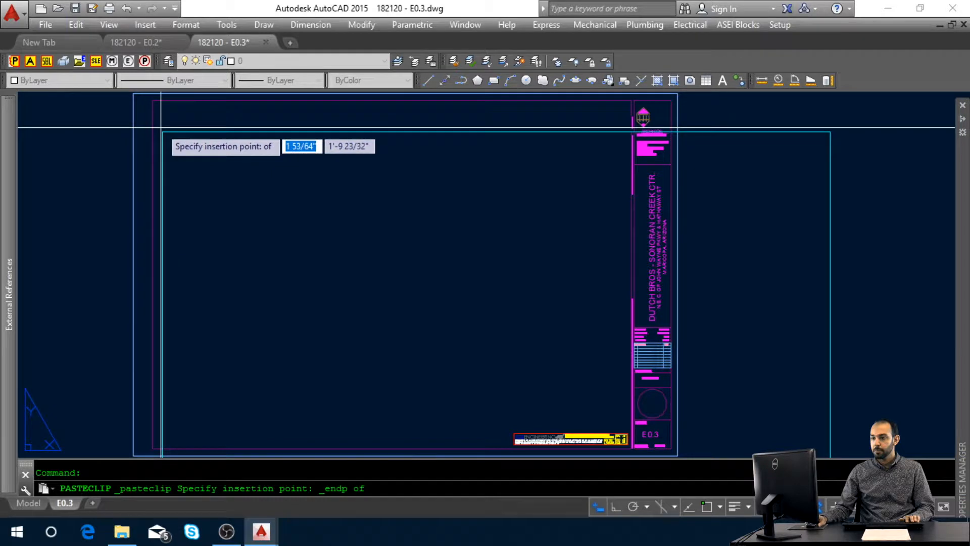
pyautogui.click(152, 101)
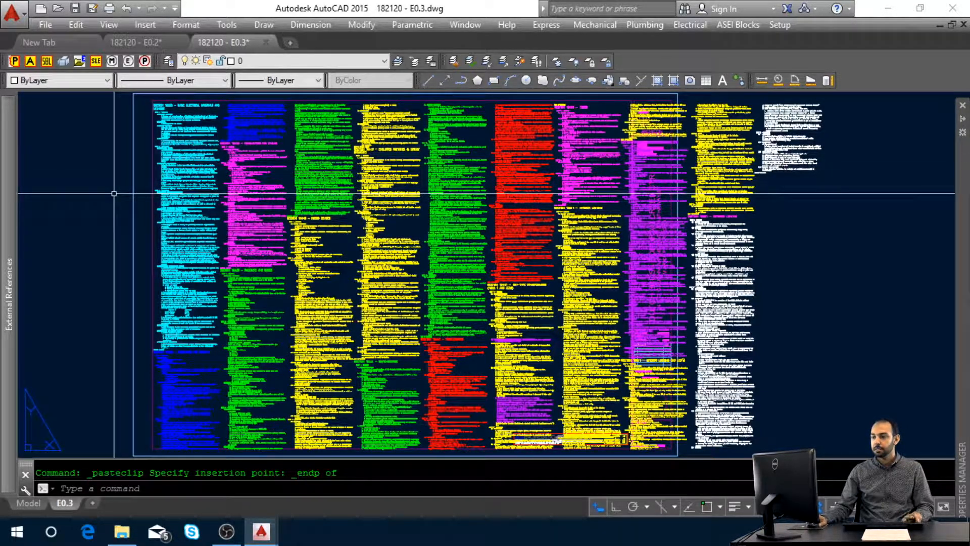
# In the E0.2 specification text, delete everything below the Panelboards section heading in the fifth column through the last column.
pyautogui.hotkey('ctrl', 'Tab')
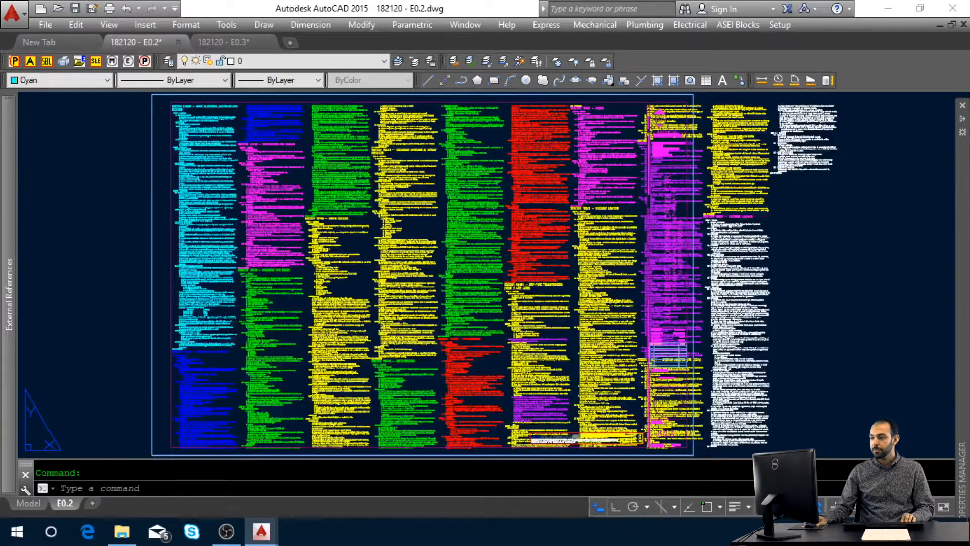
pyautogui.click(667, 354)
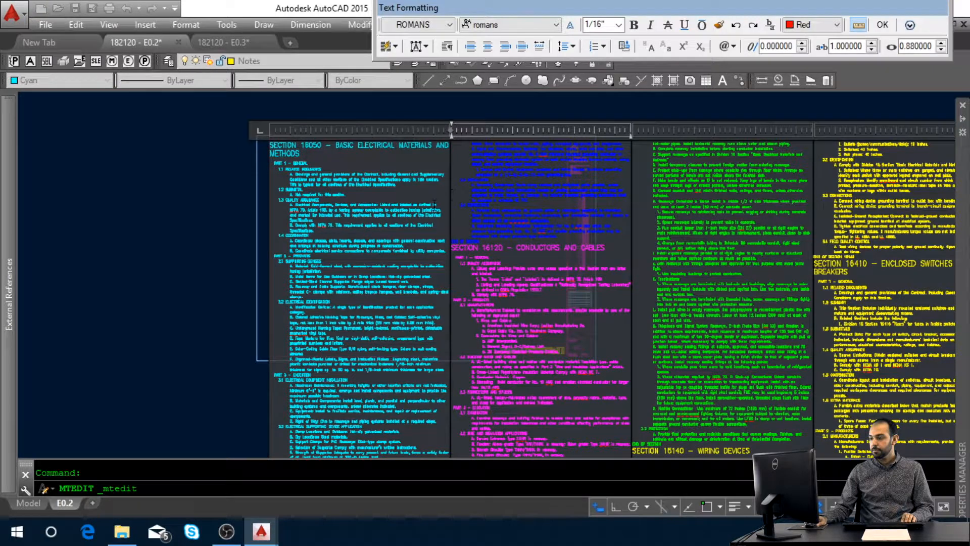
pyautogui.scroll(-2, 221, 225)
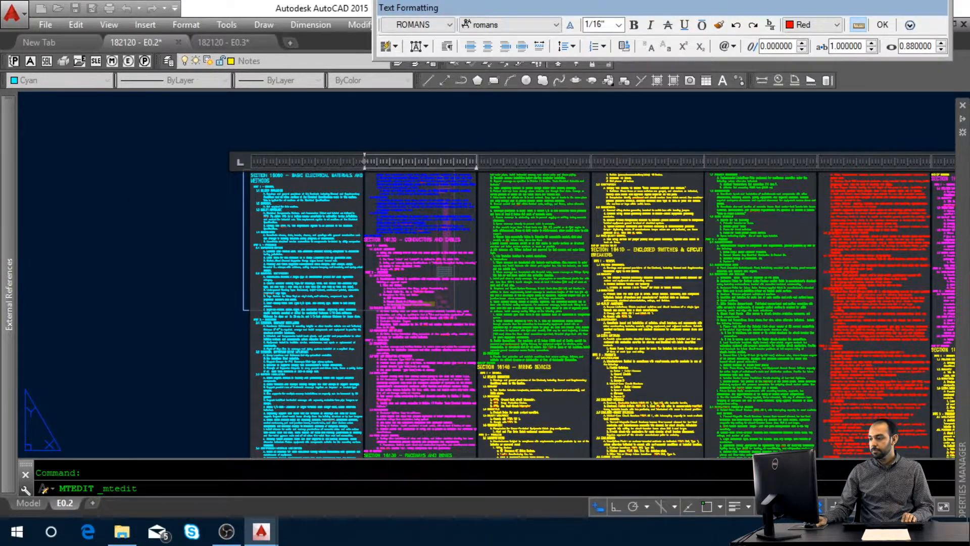
pyautogui.scroll(-2, 202, 212)
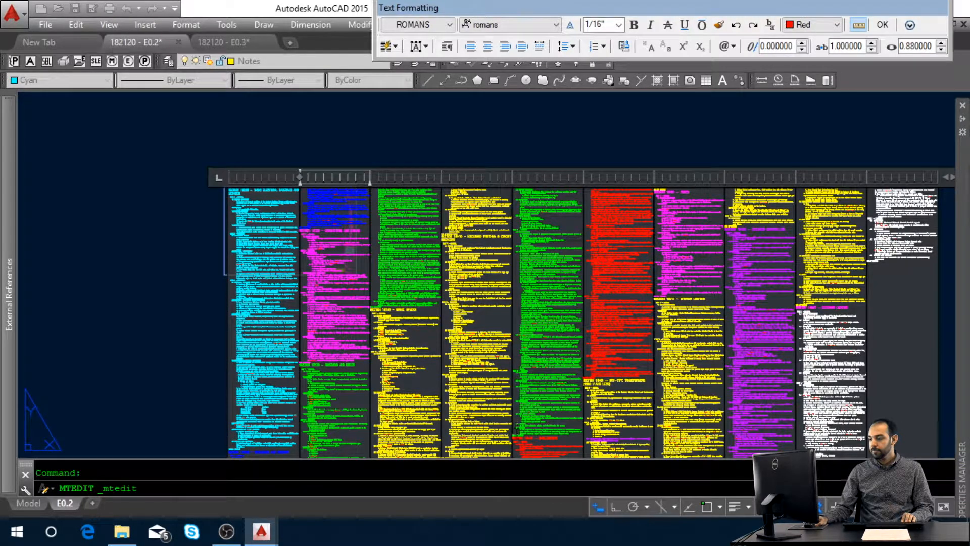
pyautogui.click(477, 283)
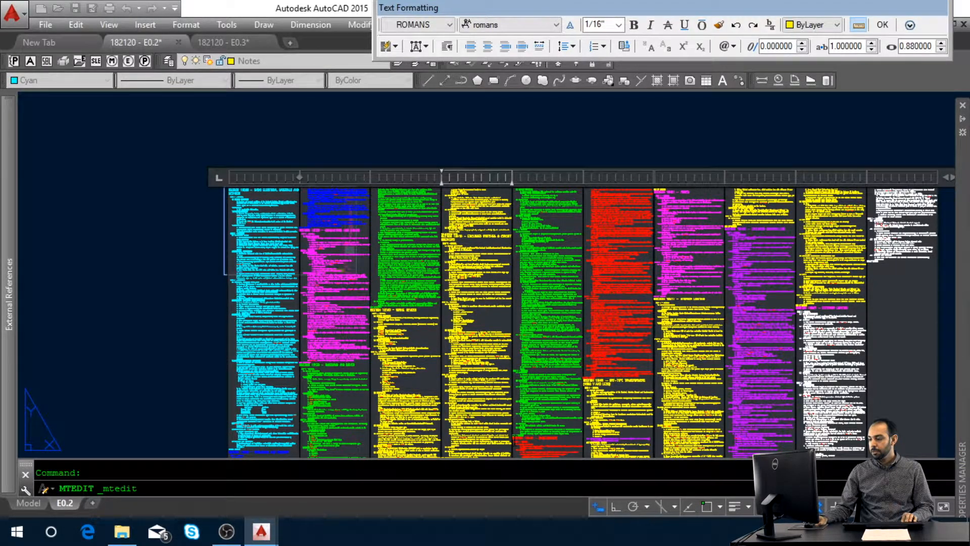
pyautogui.click(514, 440)
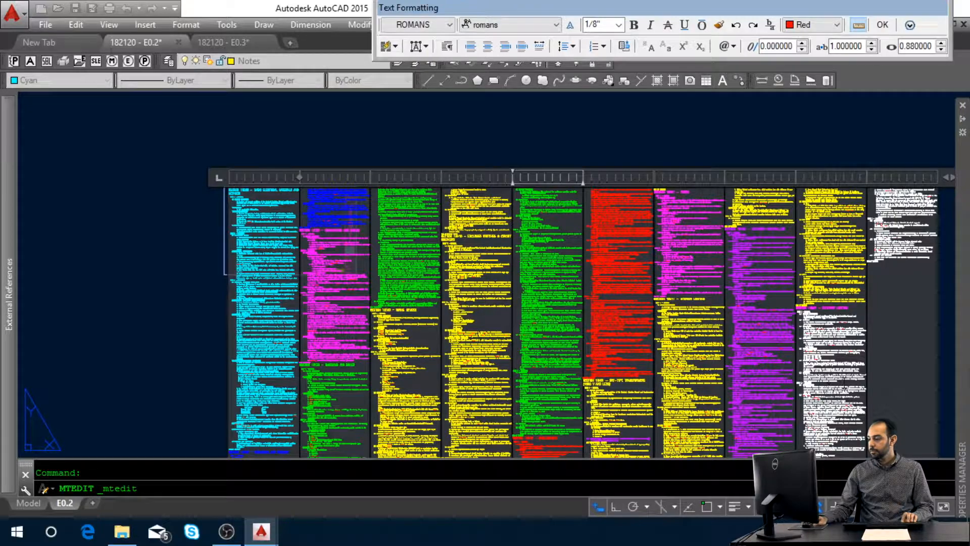
pyautogui.keyDown('shift'); pyautogui.click(878, 373); pyautogui.keyUp('shift')
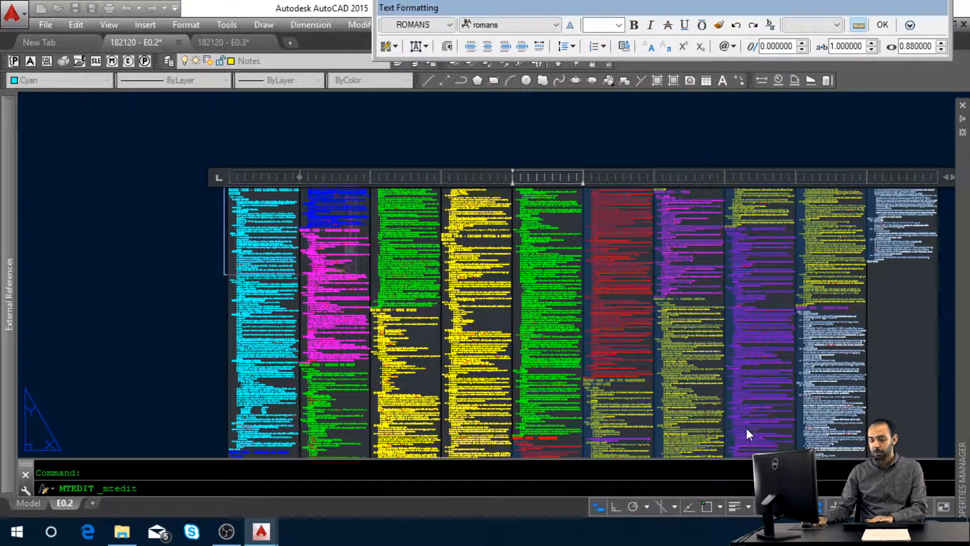
pyautogui.press('Delete')
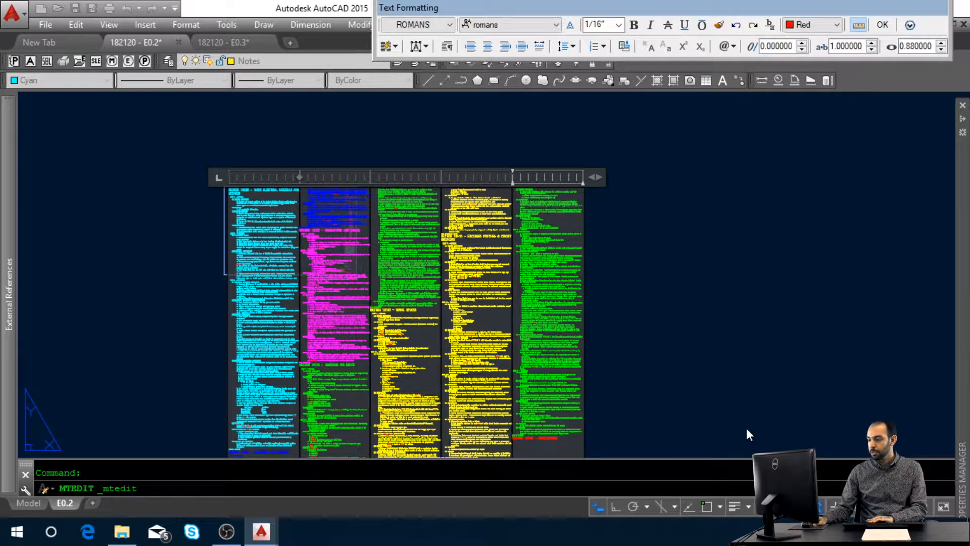
pyautogui.click(701, 428)
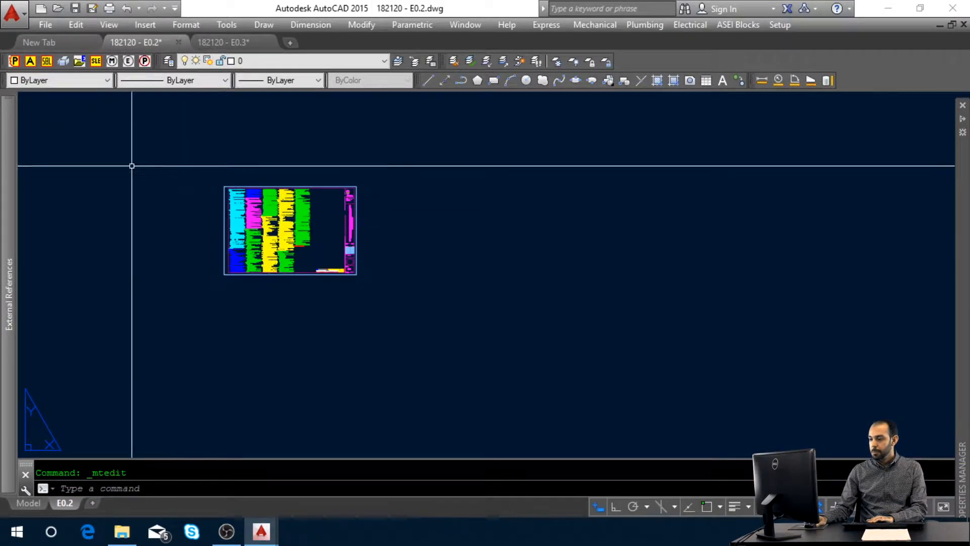
# Delete the leftover Panelboards heading so the E0.2 specifications finish with the END OF SECTION line of Switchboards.
pyautogui.scroll(6, 331, 303)
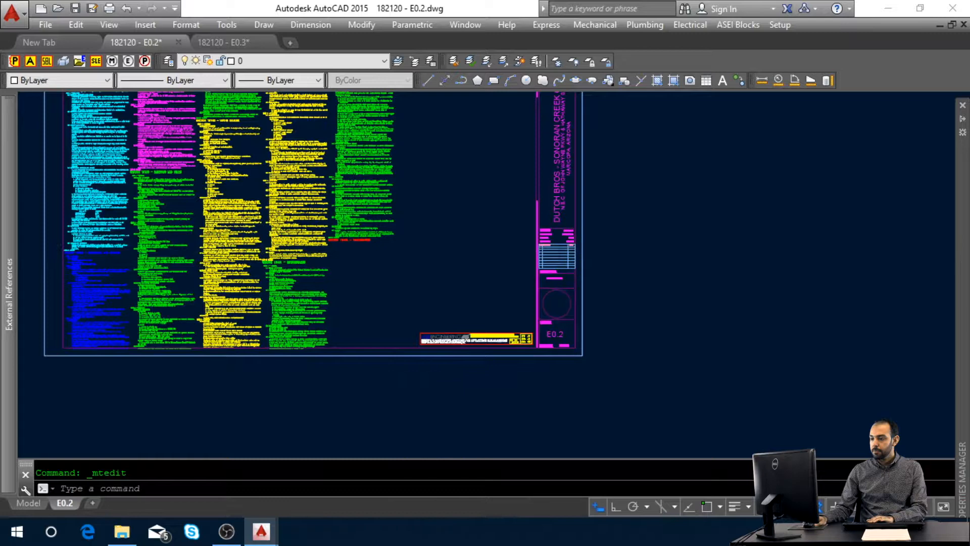
pyautogui.doubleClick(349, 204)
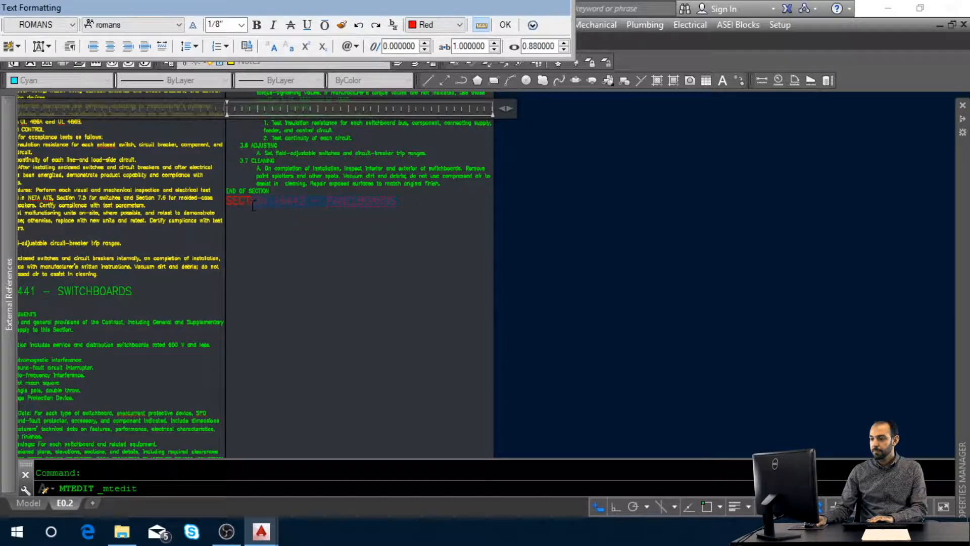
pyautogui.press('BackSpace')
pyautogui.press('BackSpace')
pyautogui.press('BackSpace')
pyautogui.press('BackSpace')
pyautogui.press('BackSpace')
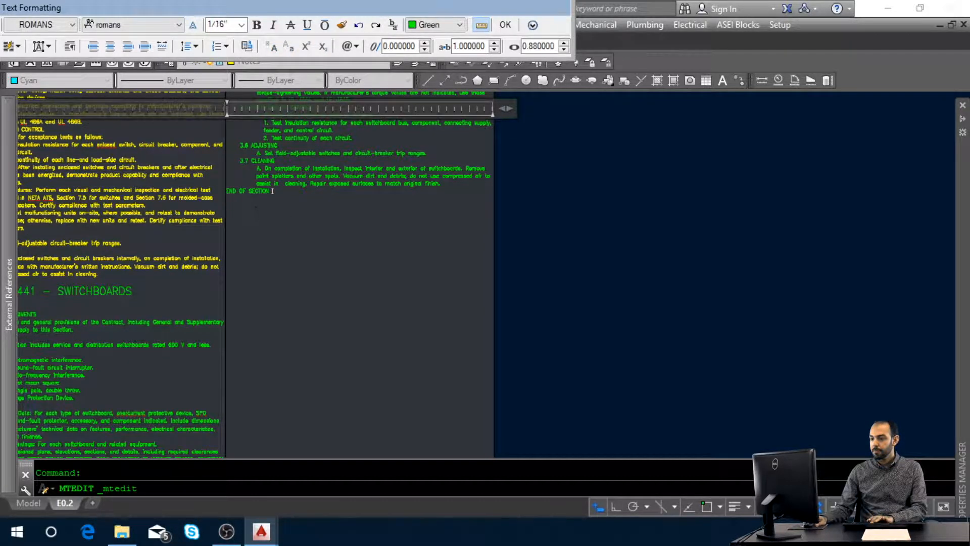
pyautogui.hotkey('alt', 'Tab')
# Move the remaining E0.2 specification columns horizontally with Ortho on until the last column sits beside the title block.
pyautogui.middleClick(584, 256)
pyautogui.middleClick(584, 255)
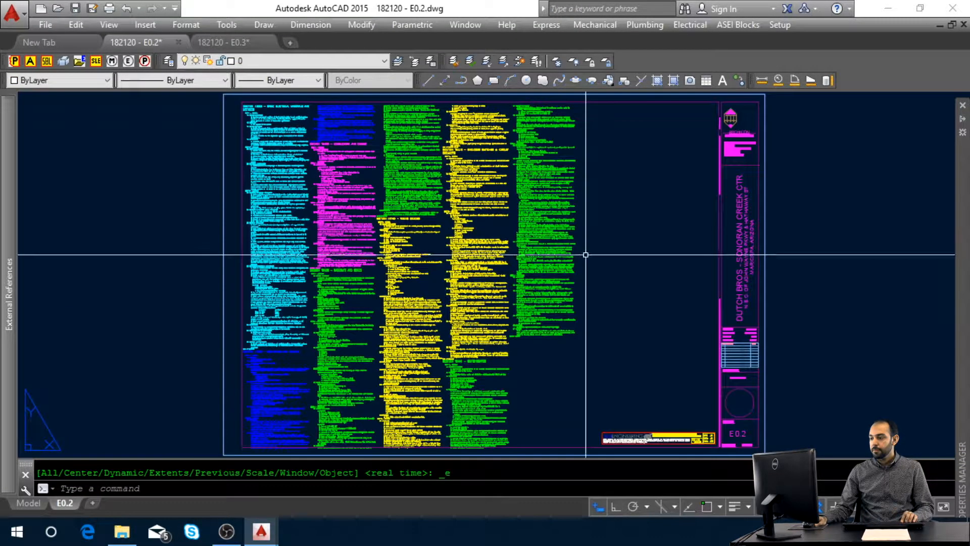
pyautogui.click(540, 306)
pyautogui.write('m')
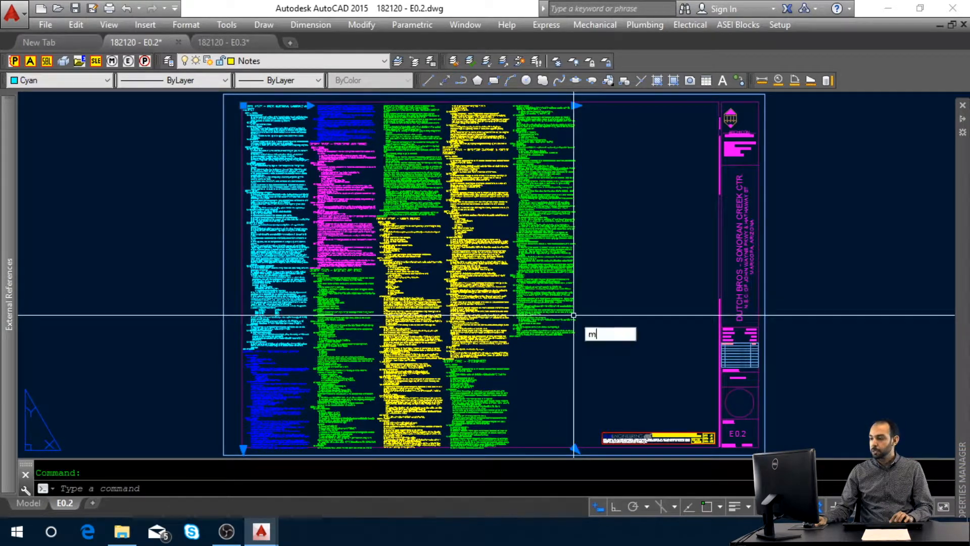
pyautogui.press('Return')
pyautogui.click(594, 275)
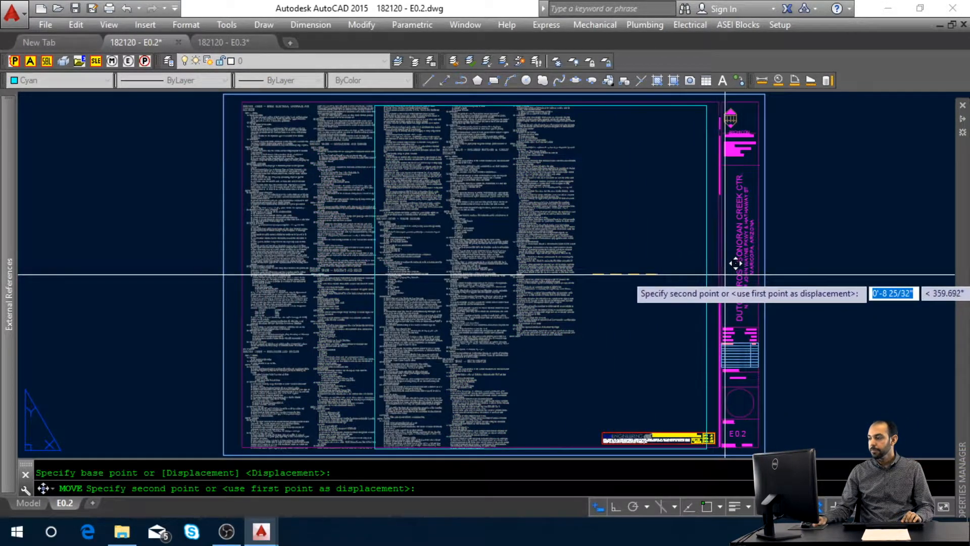
pyautogui.press('F8')
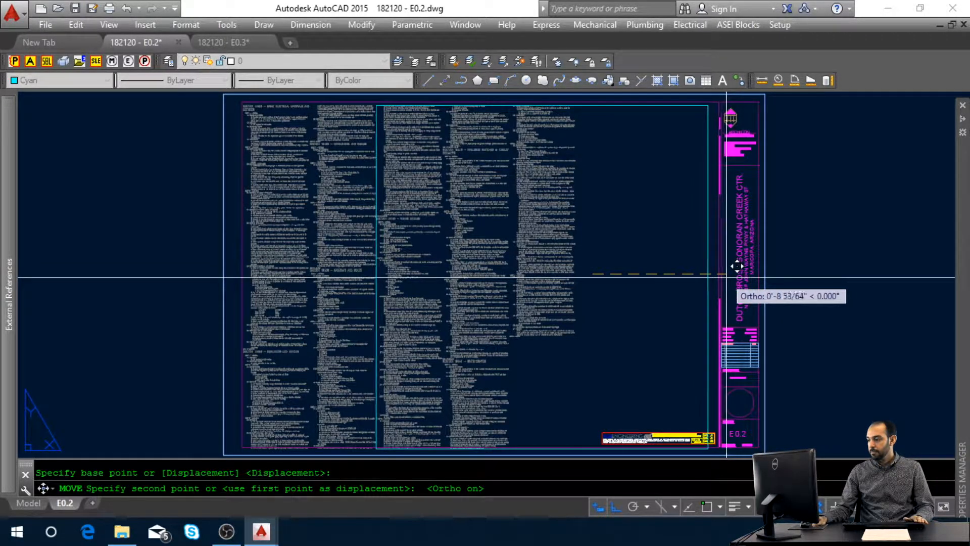
pyautogui.click(739, 265)
pyautogui.press('Escape')
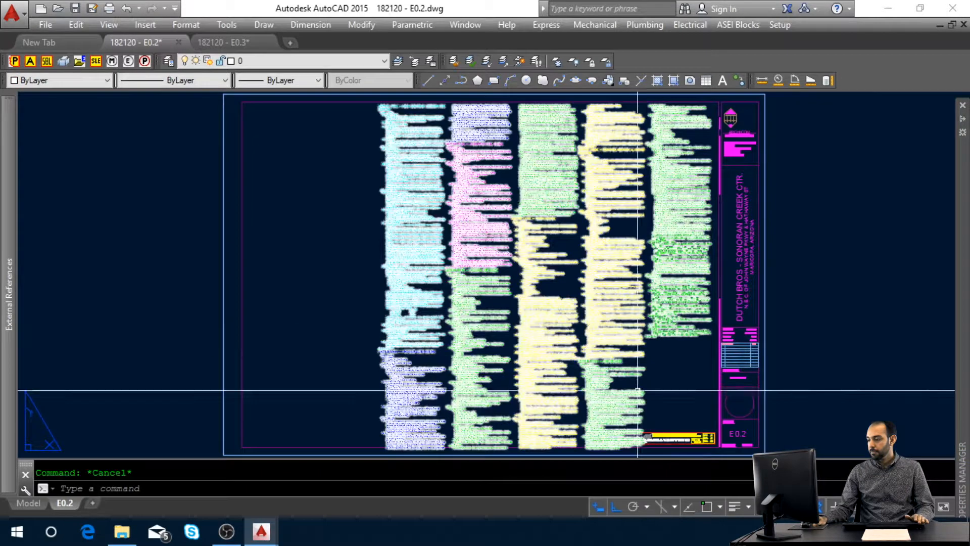
pyautogui.click(657, 410)
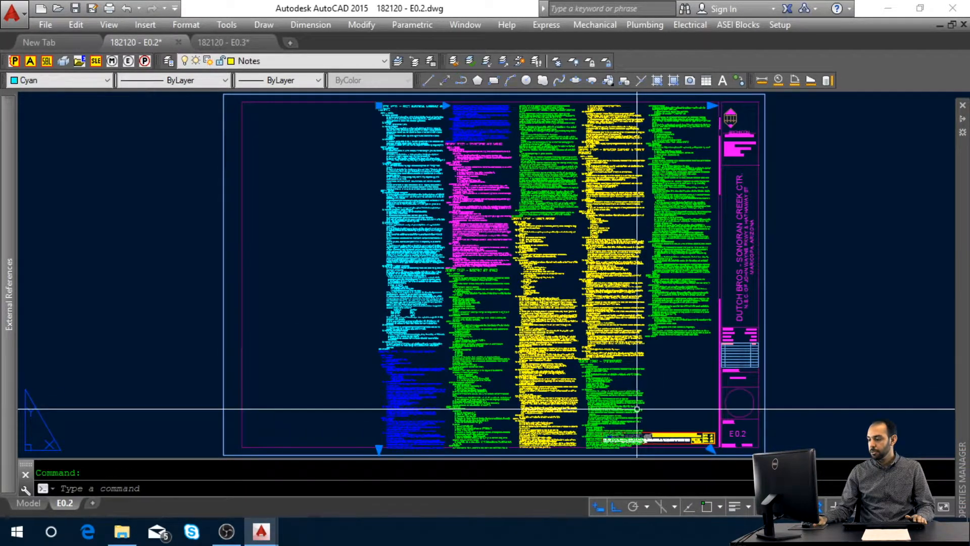
# Shorten the E0.2 specification columns from their lower edge so the text ends above the engineering stamp strip.
pyautogui.click(379, 448)
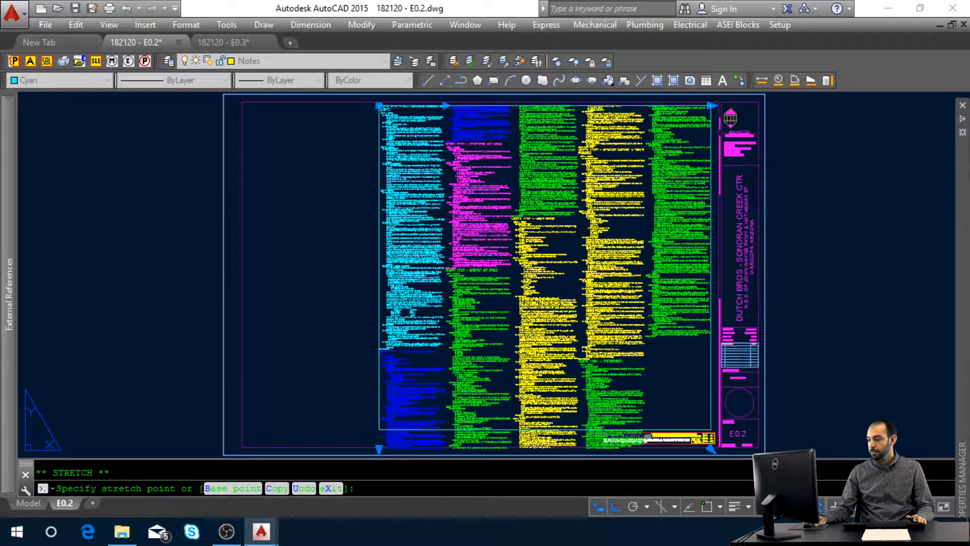
pyautogui.press('Escape')
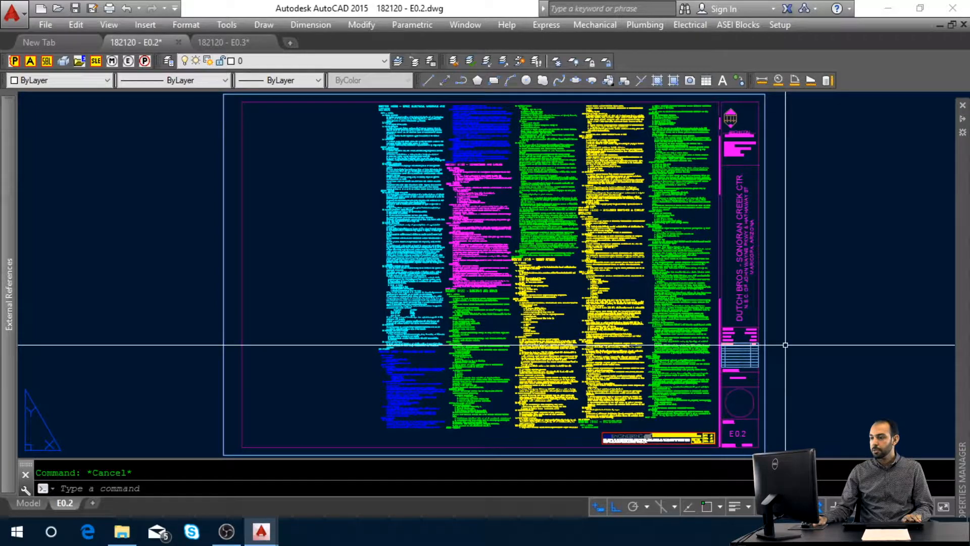
# In the E0.3 specification text, delete the sections before Panelboards, from within the first column through the fifth column.
pyautogui.hotkey('ctrl', 'Tab')
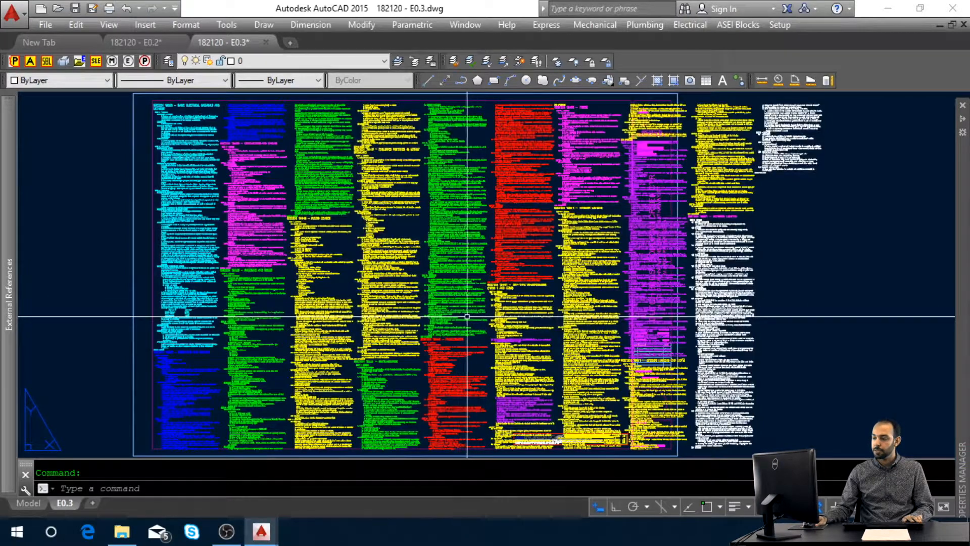
pyautogui.click(463, 314)
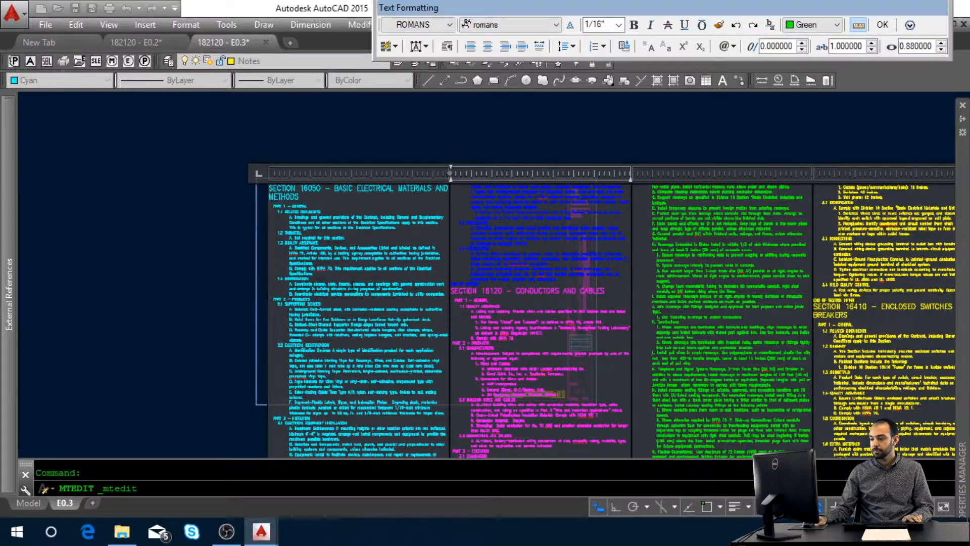
pyautogui.scroll(-2, 230, 280)
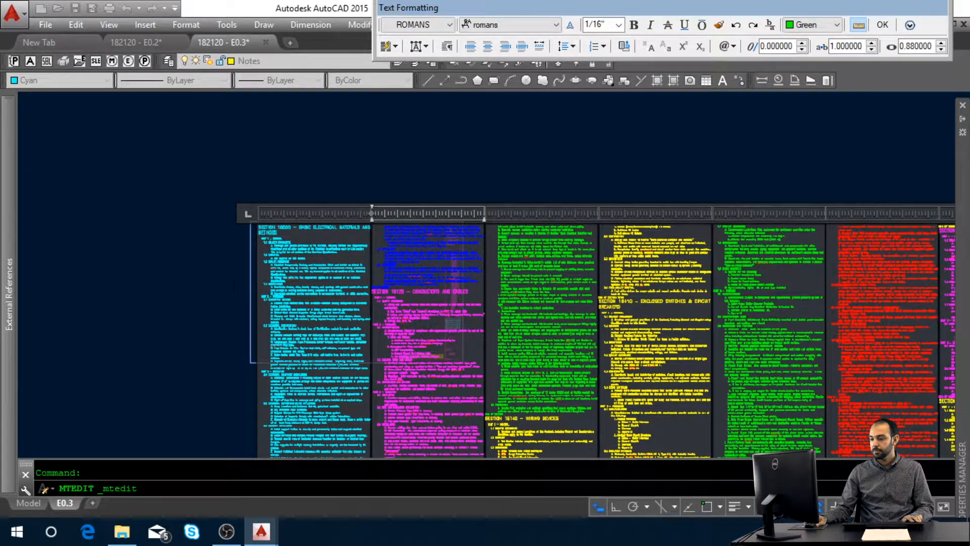
pyautogui.moveTo(391, 292); pyautogui.dragTo(376, 191, button='middle')
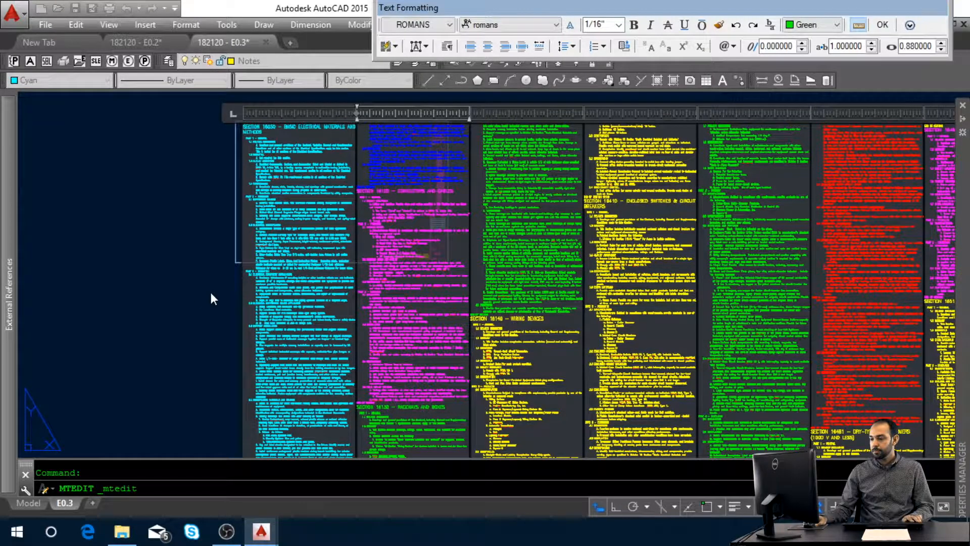
pyautogui.moveTo(207, 304); pyautogui.dragTo(207, 306, button='middle')
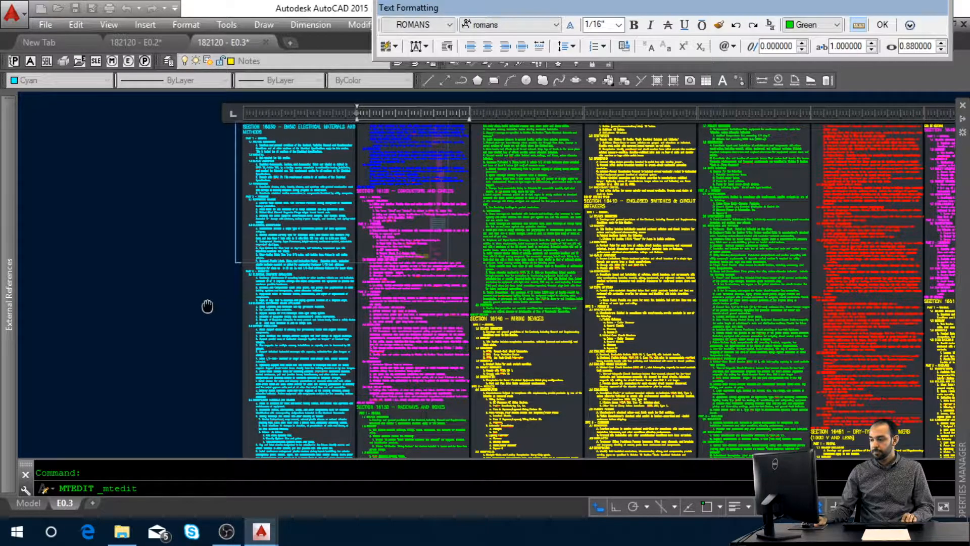
pyautogui.moveTo(207, 306); pyautogui.dragTo(207, 305, button='middle')
pyautogui.moveTo(699, 412); pyautogui.dragTo(687, 321, button='middle')
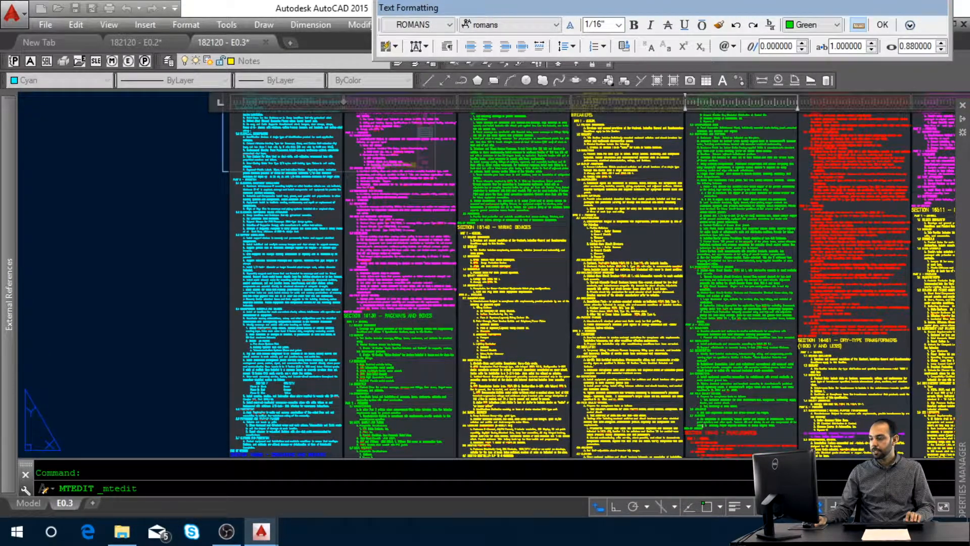
pyautogui.hotkey('ctrl', 'a')
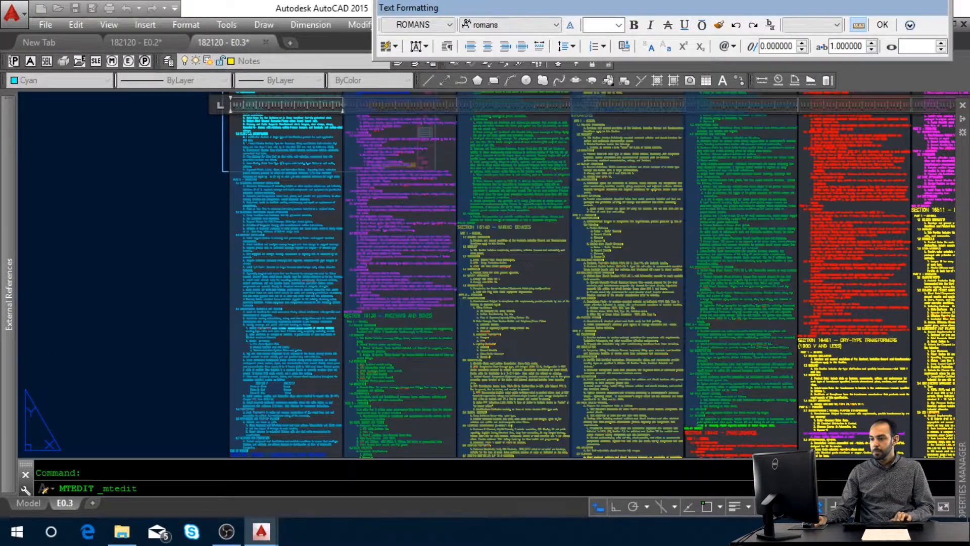
pyautogui.press('Delete')
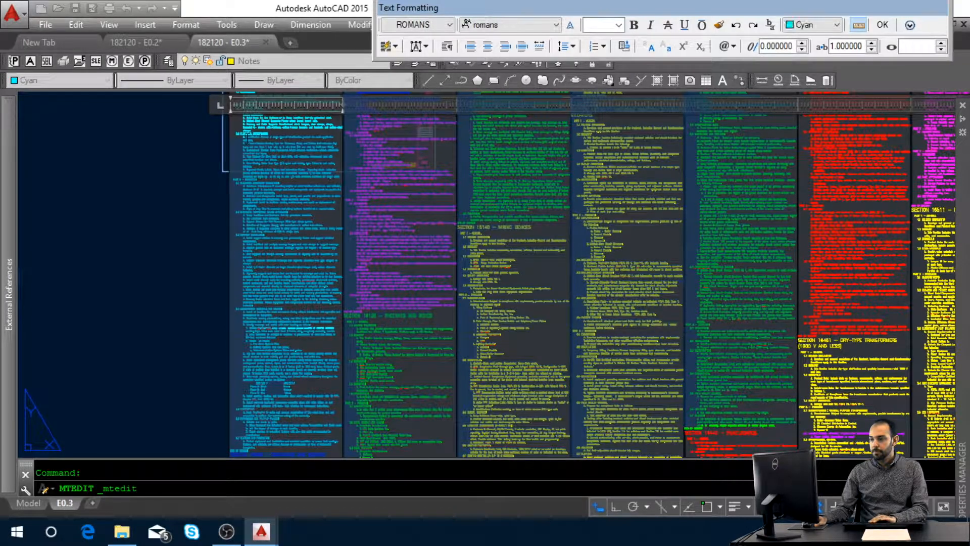
pyautogui.click(197, 154)
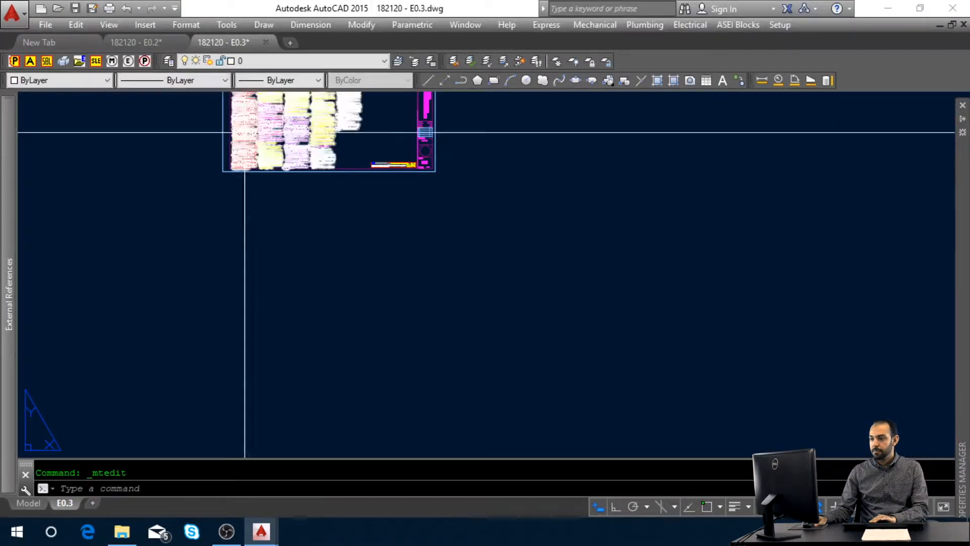
# Delete the leftover Section 16050 heading and text so the E0.3 specifications begin with SECTION 16442 - PANELBOARDS.
pyautogui.scroll(8, 241, 173)
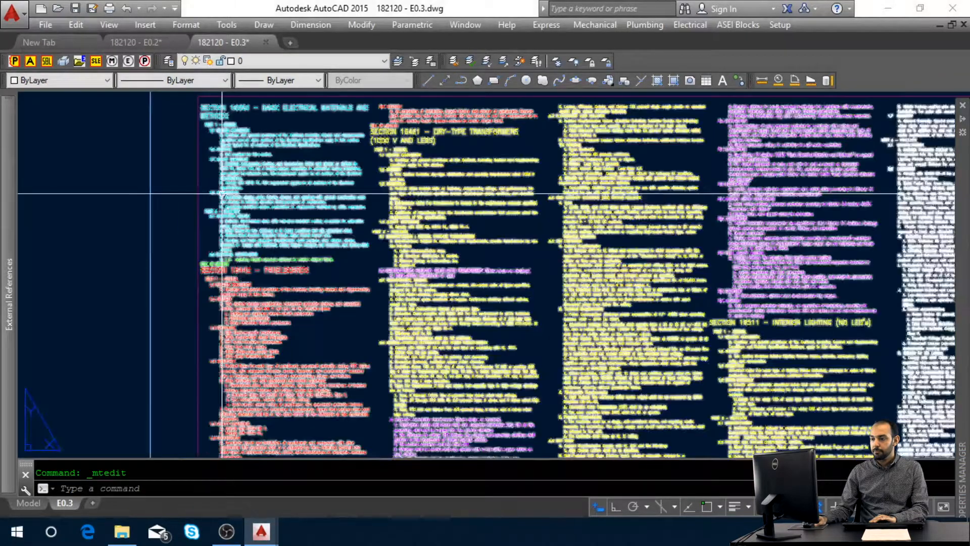
pyautogui.doubleClick(222, 194)
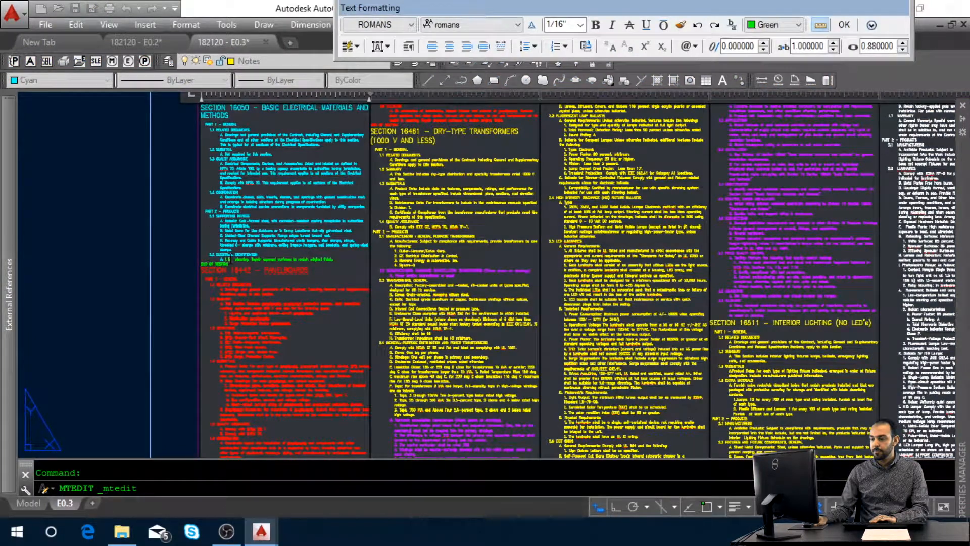
pyautogui.moveTo(201, 269); pyautogui.dragTo(200, 121)
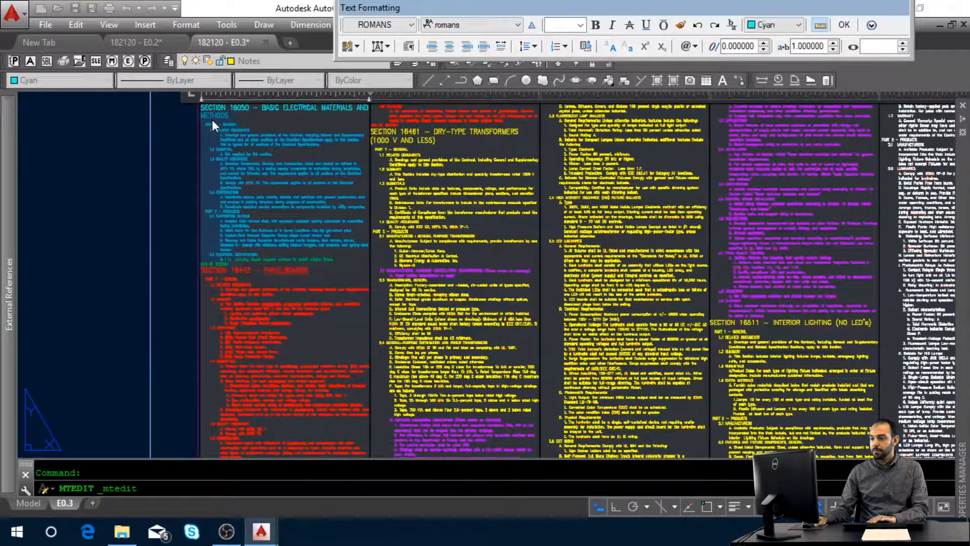
pyautogui.press('Delete')
pyautogui.press('BackSpace')
pyautogui.press('BackSpace')
pyautogui.press('BackSpace')
pyautogui.press('BackSpace')
pyautogui.press('BackSpace')
pyautogui.press('BackSpace')
pyautogui.press('BackSpace')
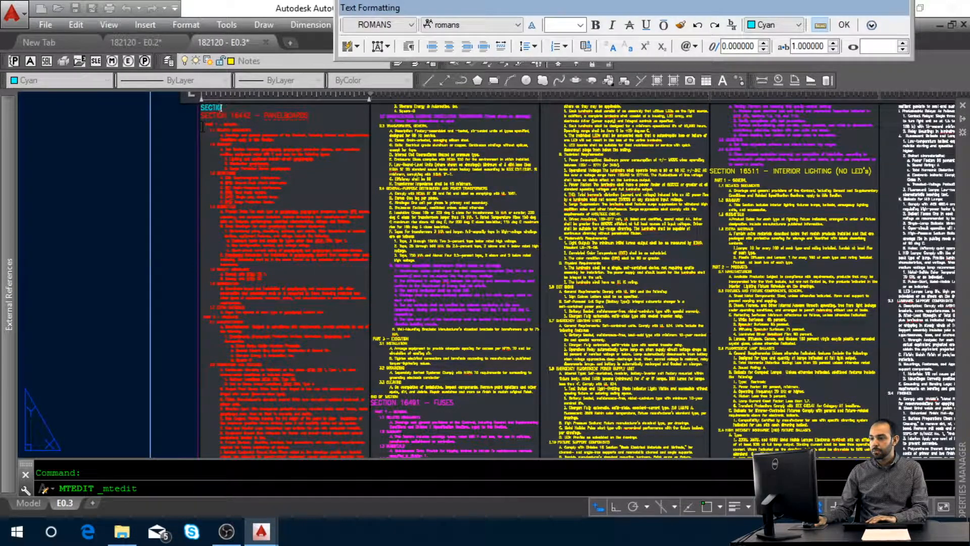
pyautogui.press('Delete')
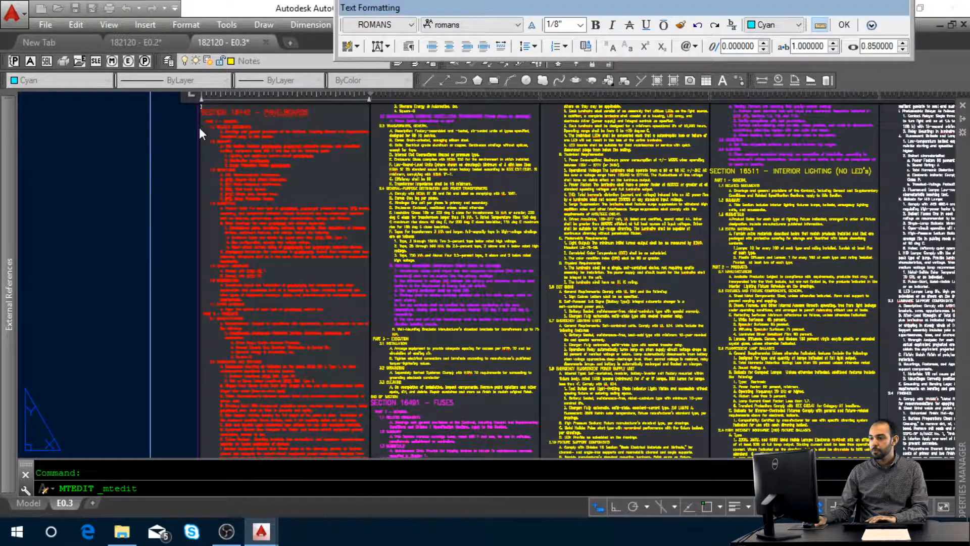
pyautogui.press('Delete')
pyautogui.click(177, 156)
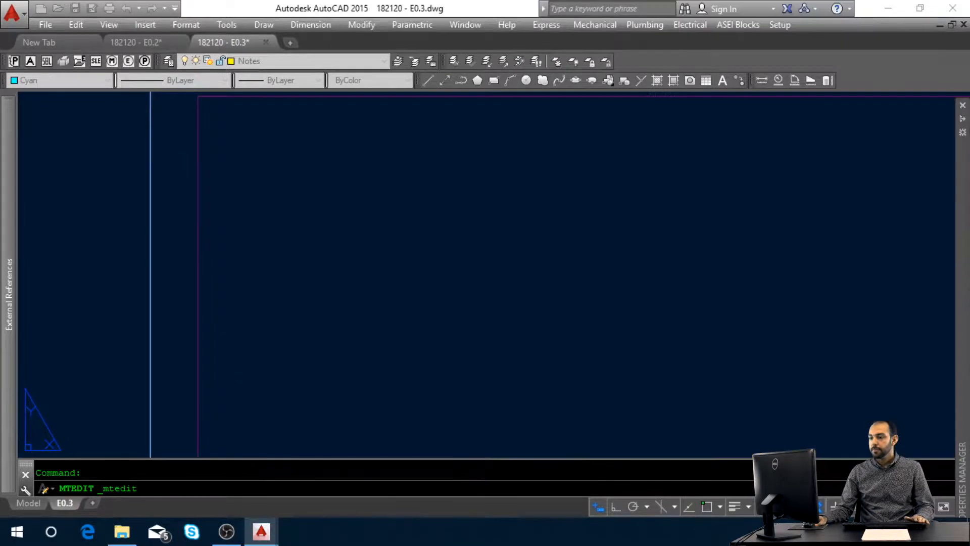
# Move the E0.3 specification columns horizontally with Ortho on until the last column sits beside the title block.
pyautogui.scroll(-6, 173, 162)
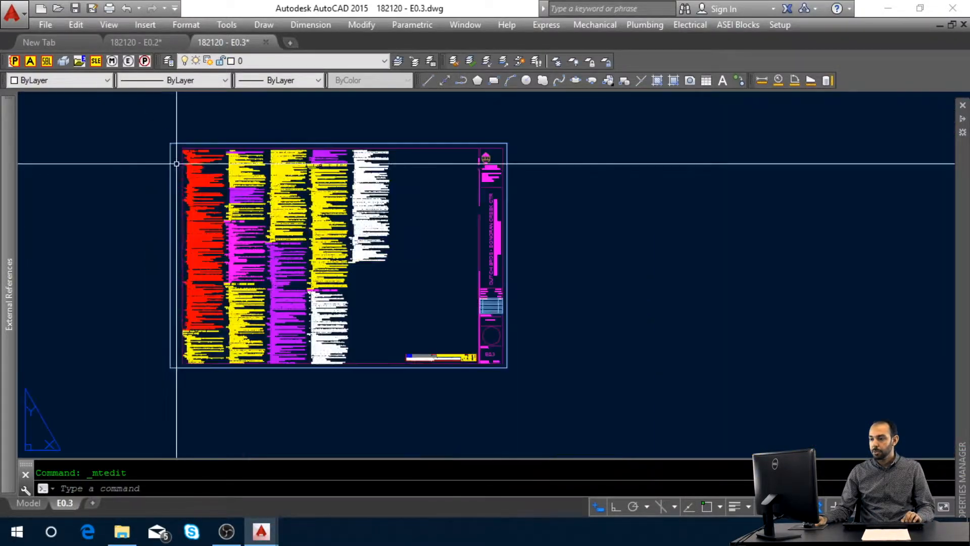
pyautogui.scroll(2, 289, 247)
pyautogui.click(289, 247)
pyautogui.write('m')
pyautogui.press('Return')
pyautogui.click(378, 292)
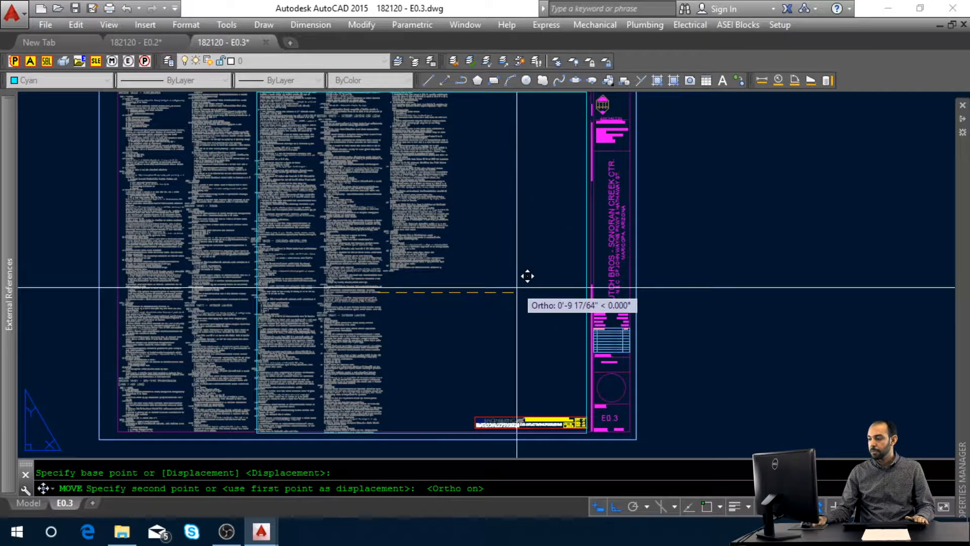
pyautogui.click(520, 297)
pyautogui.press('Escape')
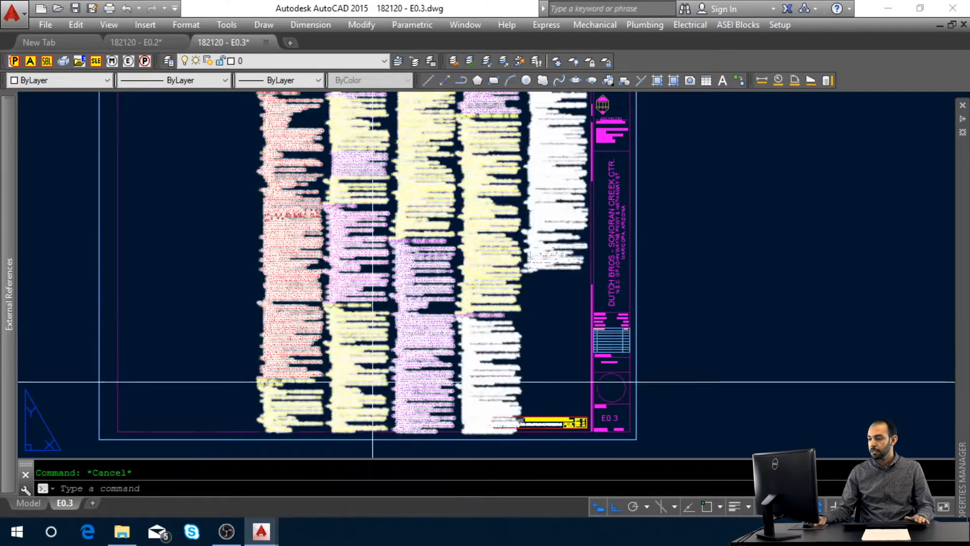
# Shorten the E0.3 specification columns from their lower edge by about 1 1/4 inches to clear the engineering stamp strip.
pyautogui.click(284, 420)
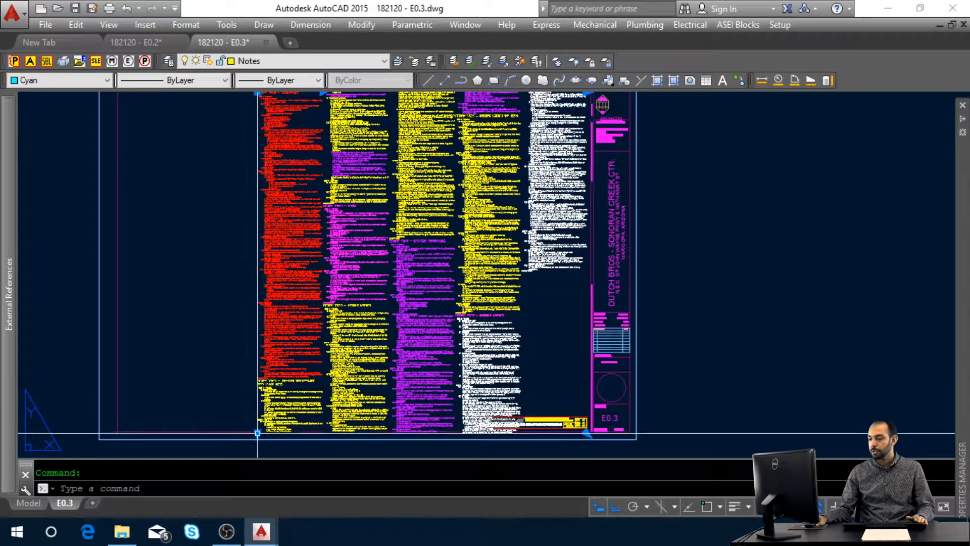
pyautogui.click(257, 432)
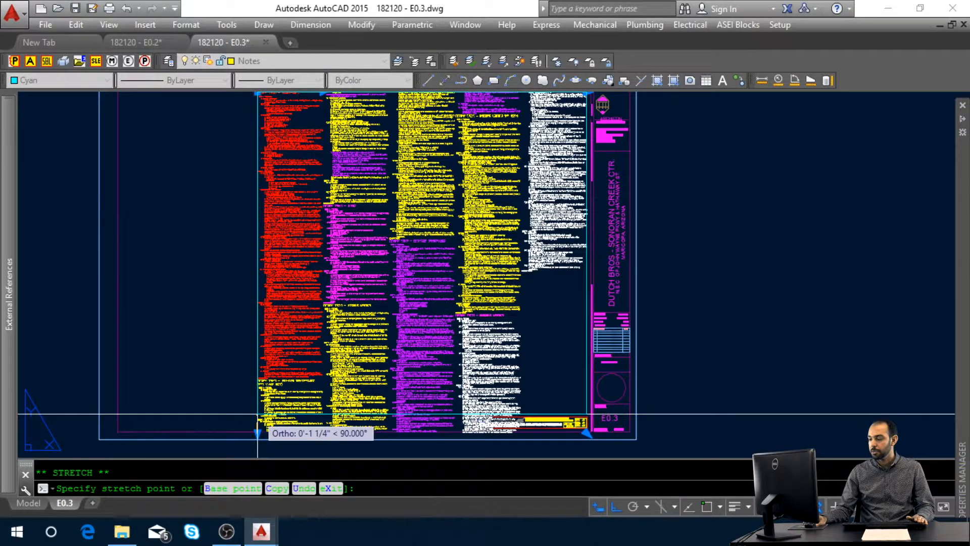
pyautogui.press('Escape')
pyautogui.press('Escape')
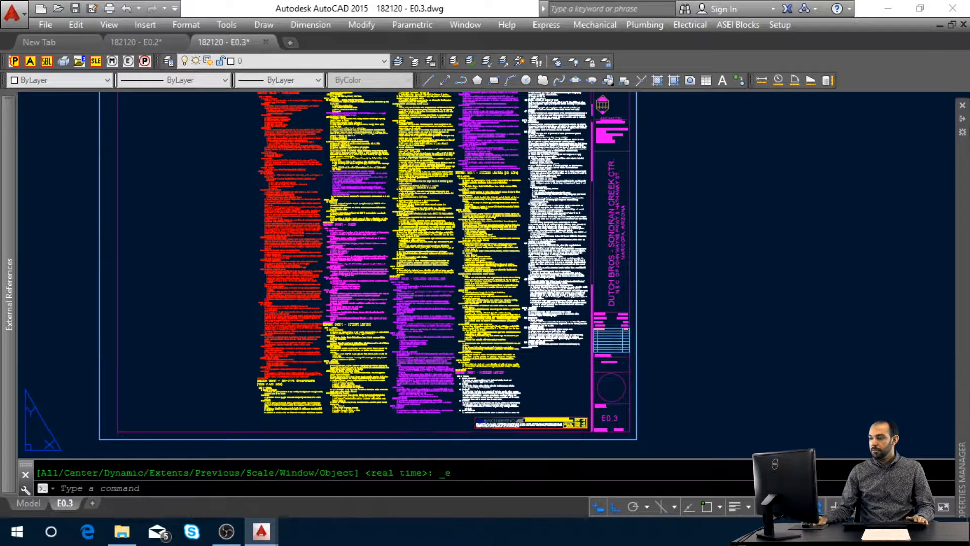
# Compare sheets E0.2 and E0.3 at full extents to check the layout of their specification columns.
pyautogui.press('Escape')
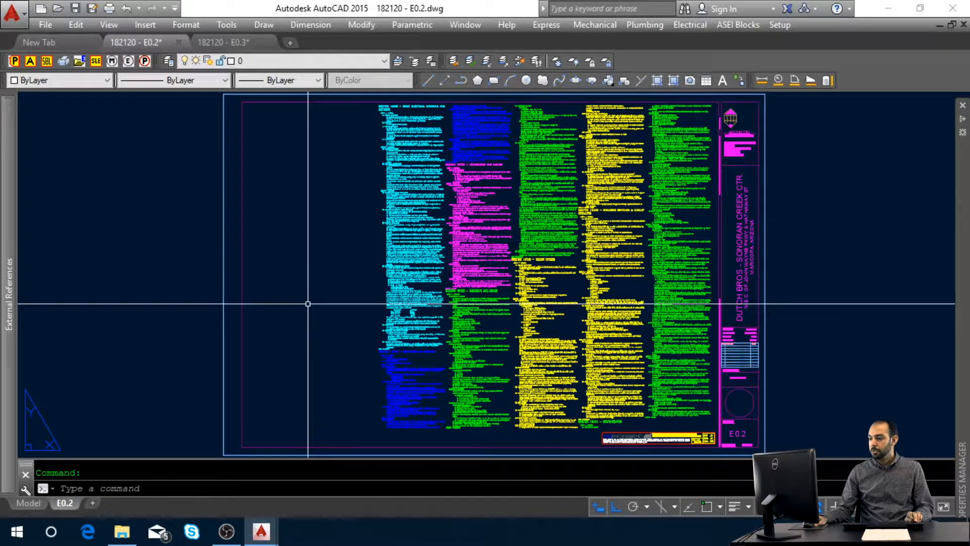
pyautogui.middleClick(314, 283)
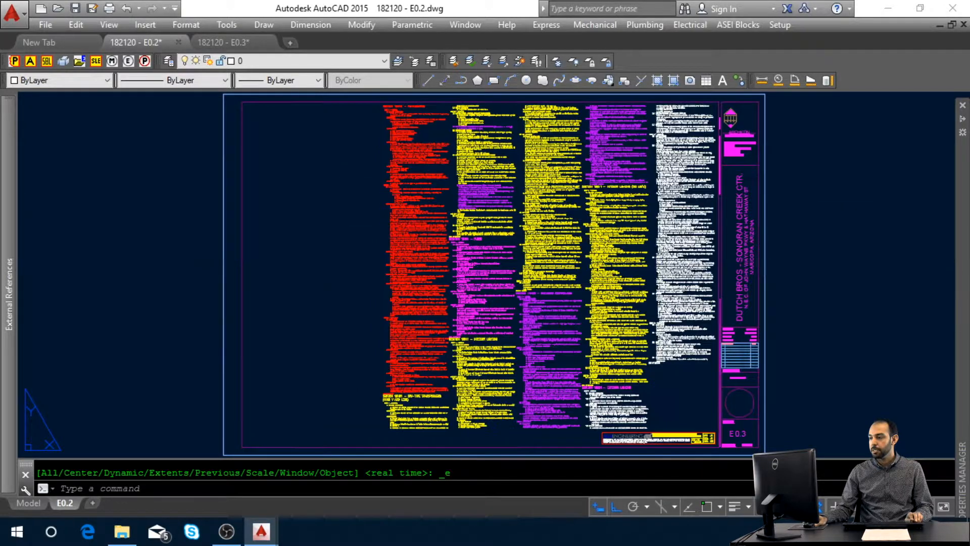
pyautogui.hotkey('ctrl', 'Tab')
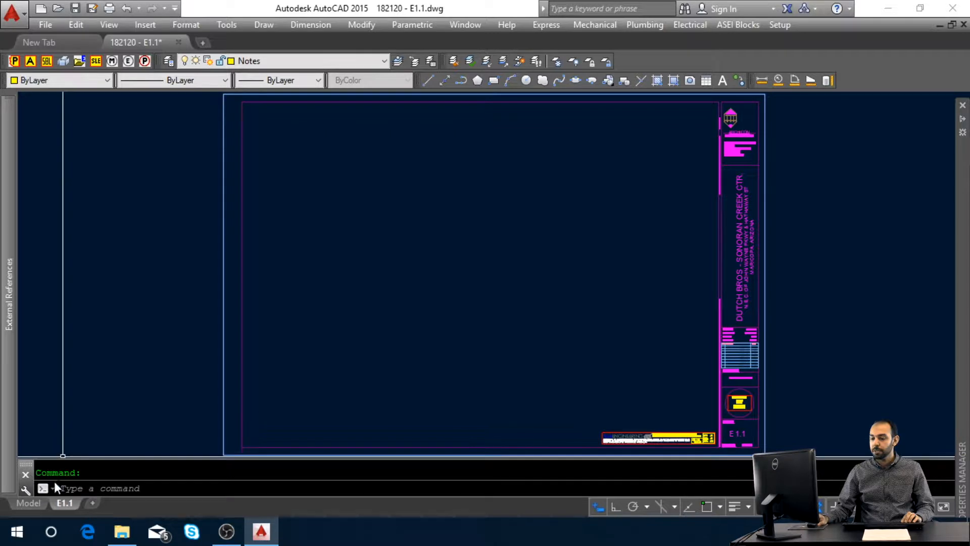
# Attach 182120-x-Site Background.dwg as an external reference in E1.1 model space at 0,0,0, scale 1.00 and rotation 0, and show its full extents.
pyautogui.click(33, 503)
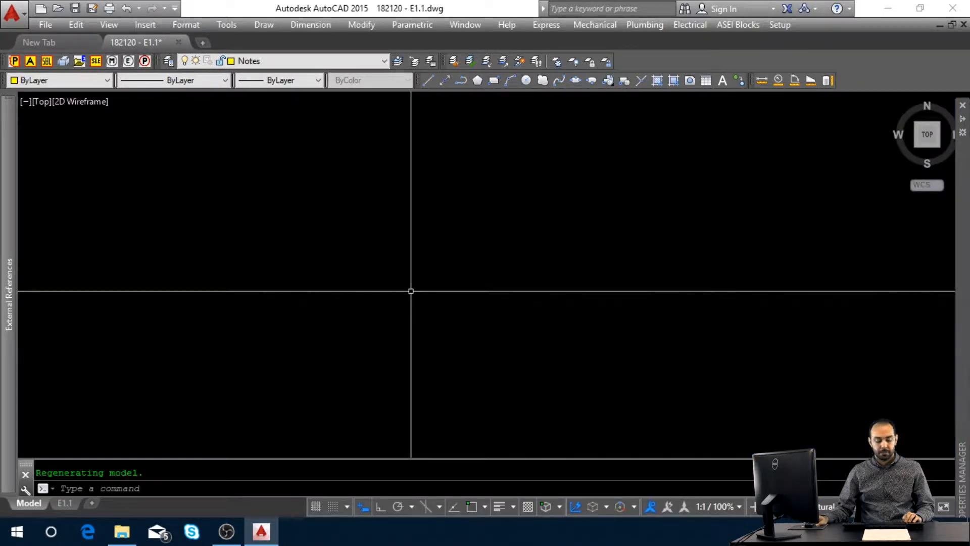
pyautogui.press('Return')
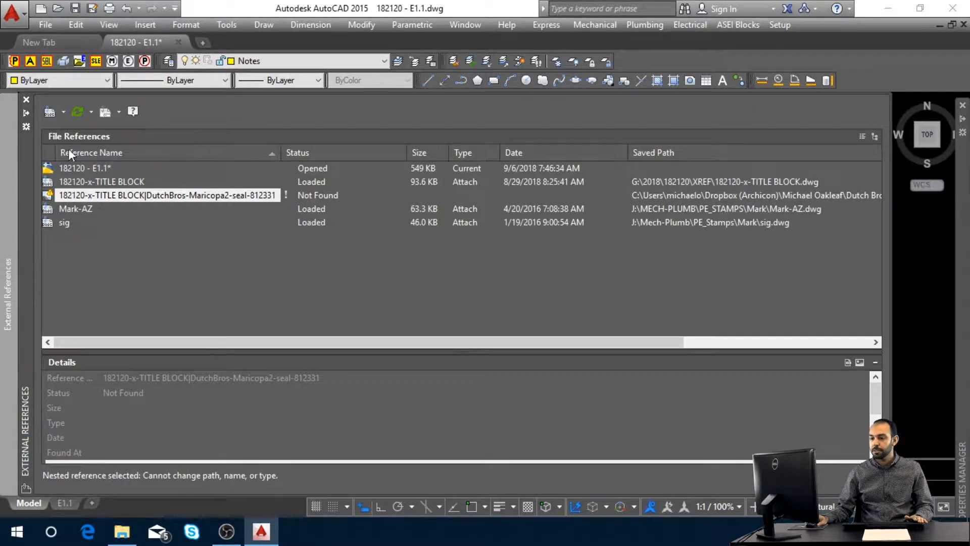
pyautogui.click(50, 114)
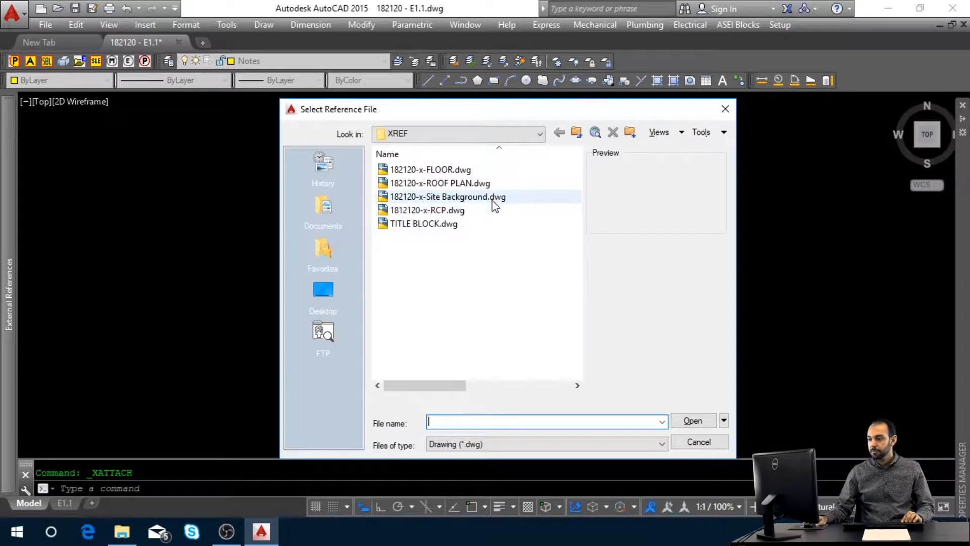
pyautogui.click(494, 202)
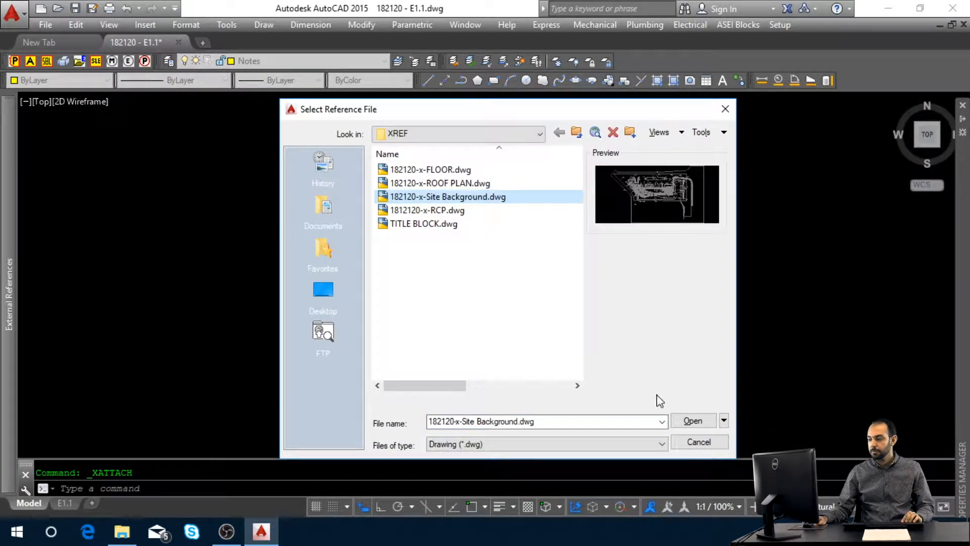
pyautogui.click(693, 421)
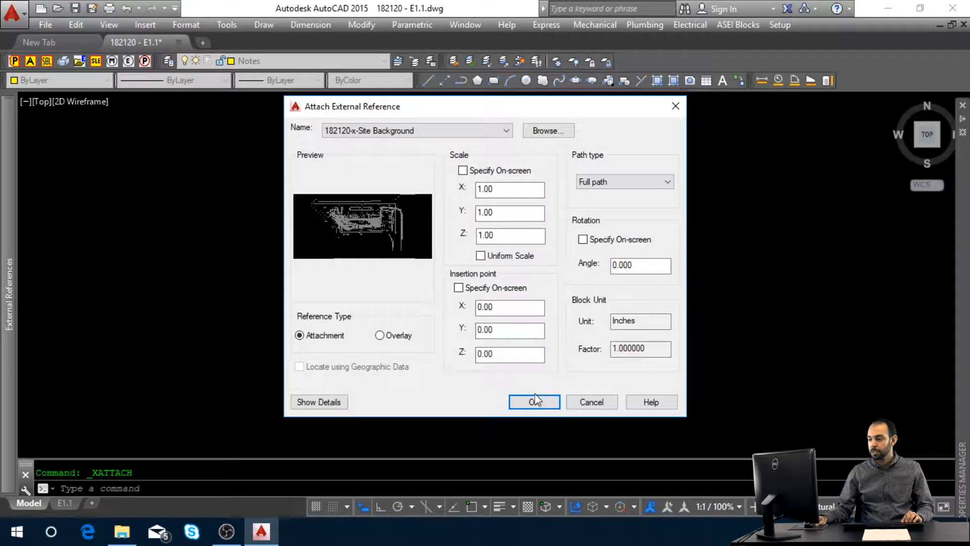
pyautogui.click(533, 401)
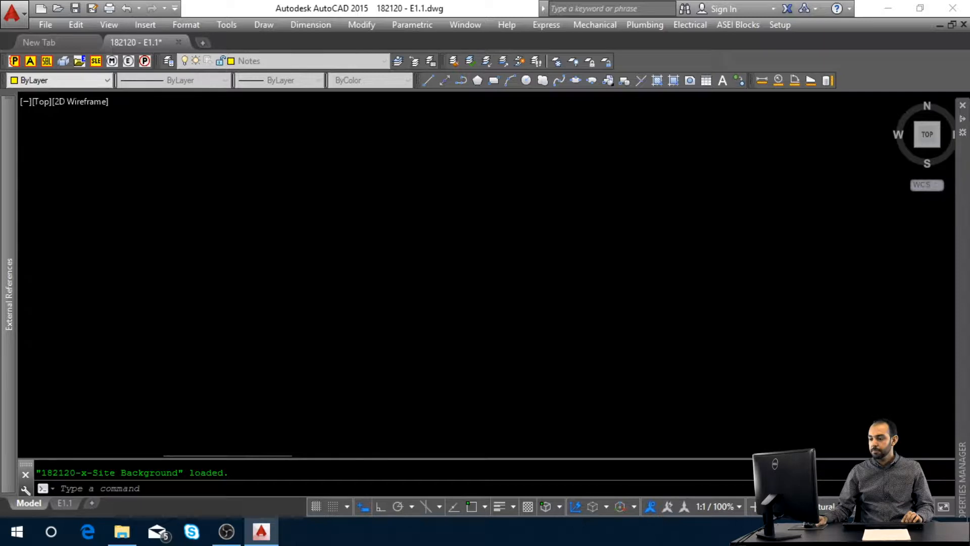
pyautogui.middleClick(512, 325)
pyautogui.middleClick(511, 324)
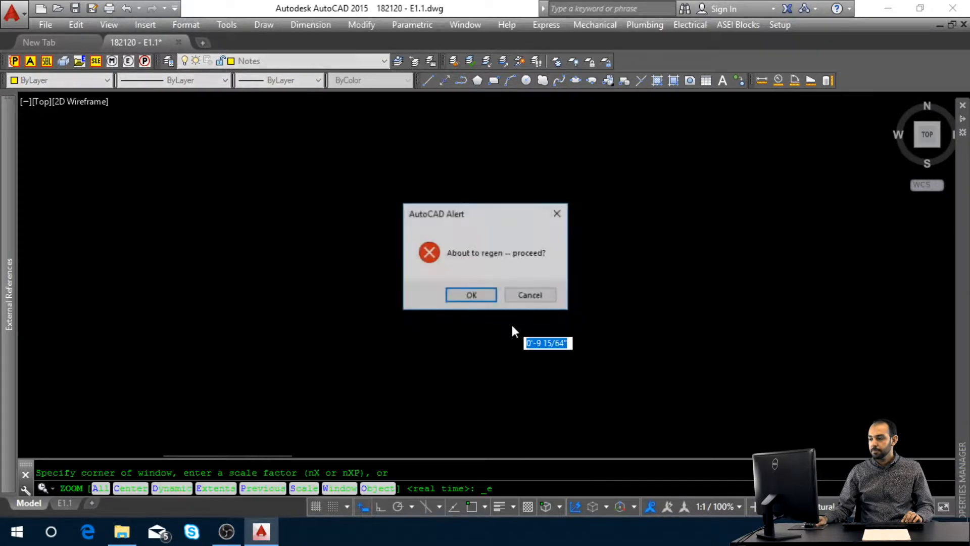
pyautogui.click(490, 299)
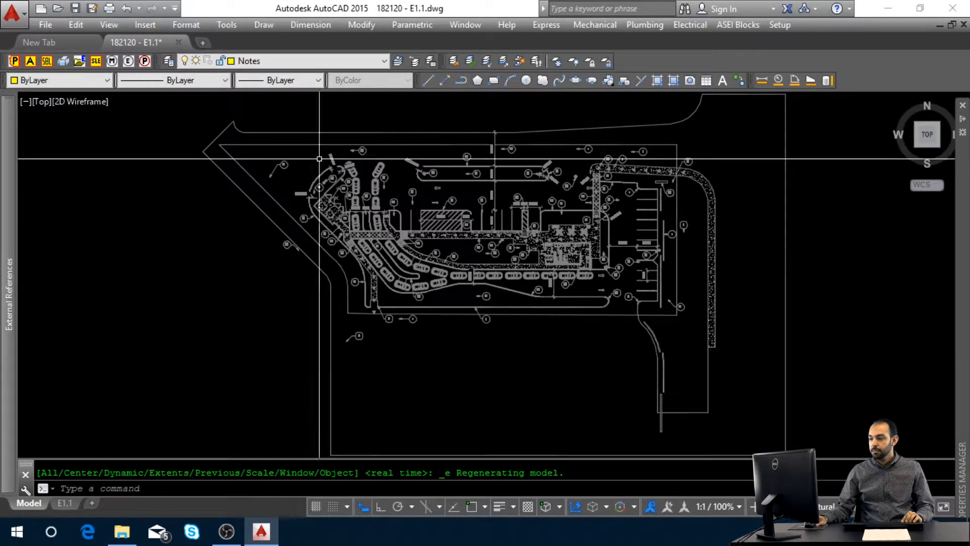
# Insert the electrical Site Plan Notes block outside the E1.1 sheet, beside the title block.
pyautogui.click(69, 503)
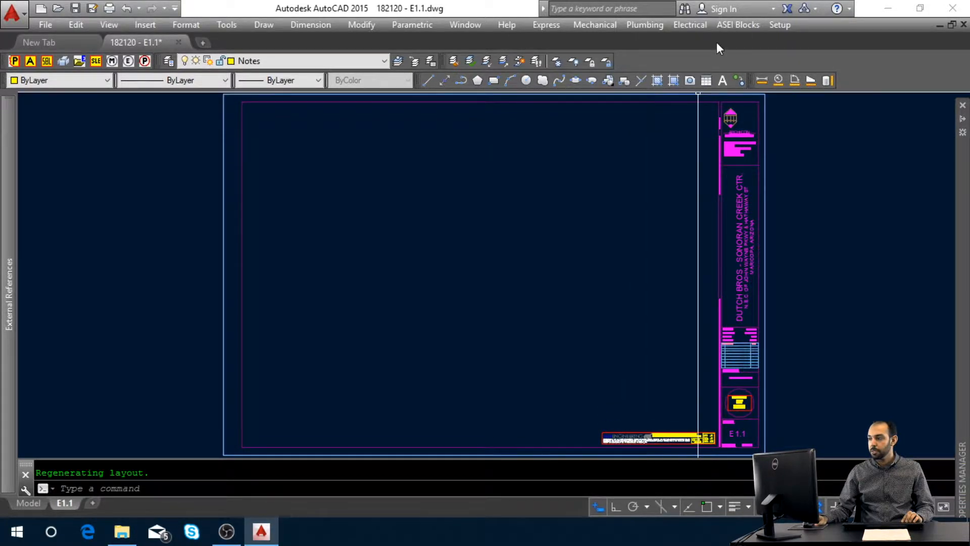
pyautogui.click(692, 28)
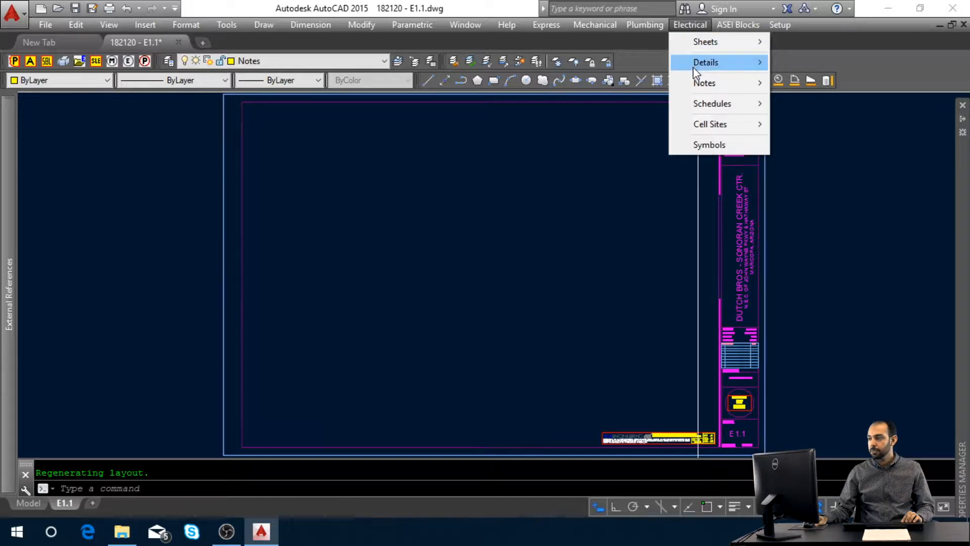
pyautogui.moveTo(708, 87)
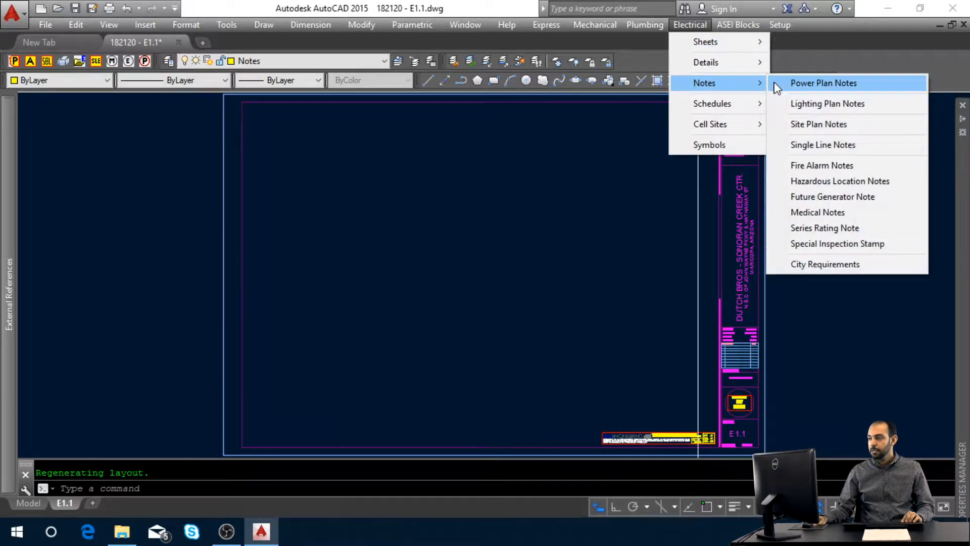
pyautogui.click(797, 128)
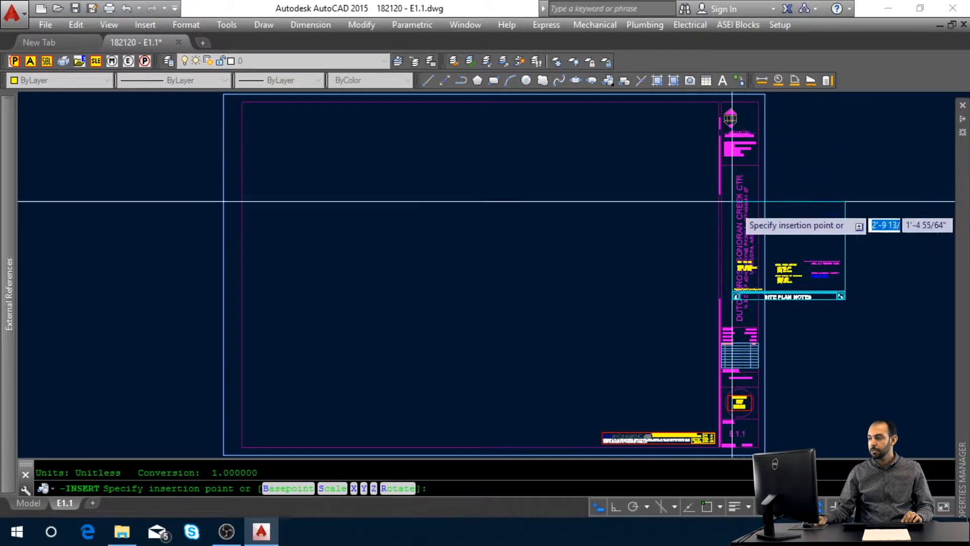
pyautogui.click(797, 240)
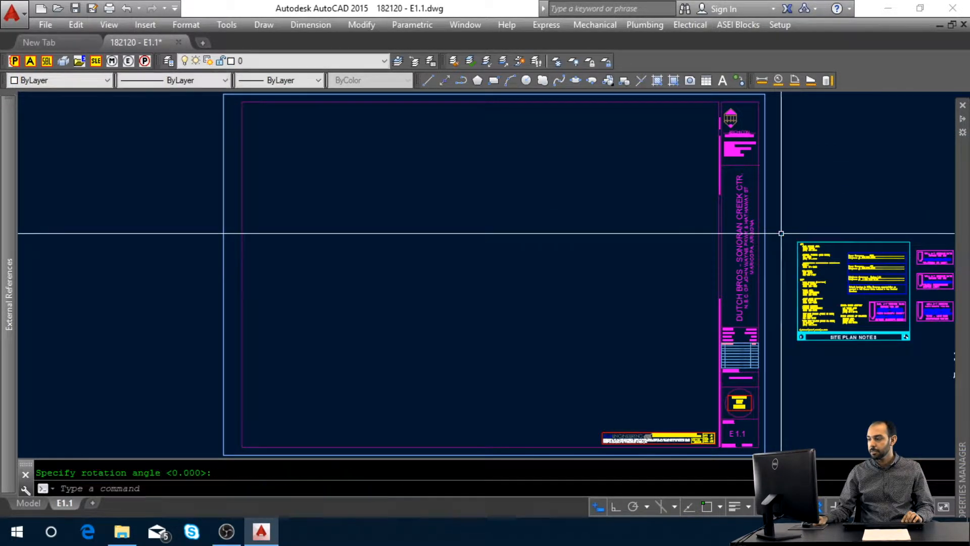
# Burst the inserted Site Plan Notes block into separate objects.
pyautogui.scroll(-3, 544, 215)
pyautogui.moveTo(692, 256)
pyautogui.mouseDown(button='middle')
pyautogui.moveTo(559, 220)
pyautogui.moveTo(551, 192)
pyautogui.moveTo(556, 205)
pyautogui.mouseUp(button='middle')
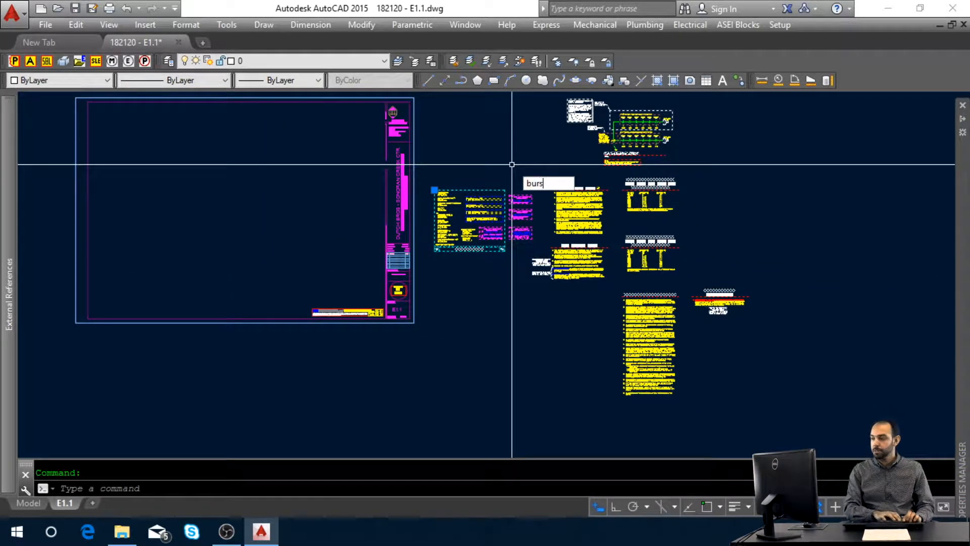
pyautogui.press('Return')
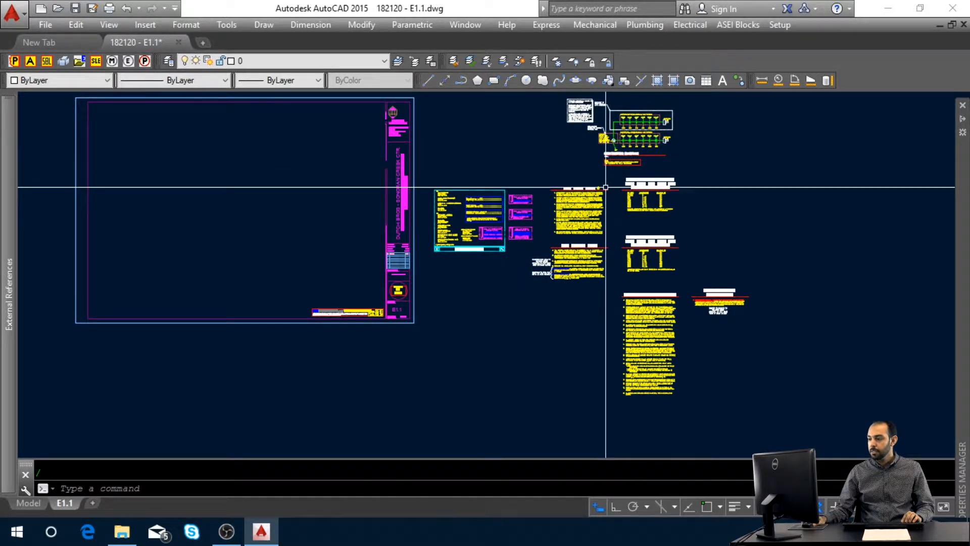
# Move the Site General Notes by the end of their heading line into the sheet's upper corner beside the title block.
pyautogui.scroll(4, 606, 188)
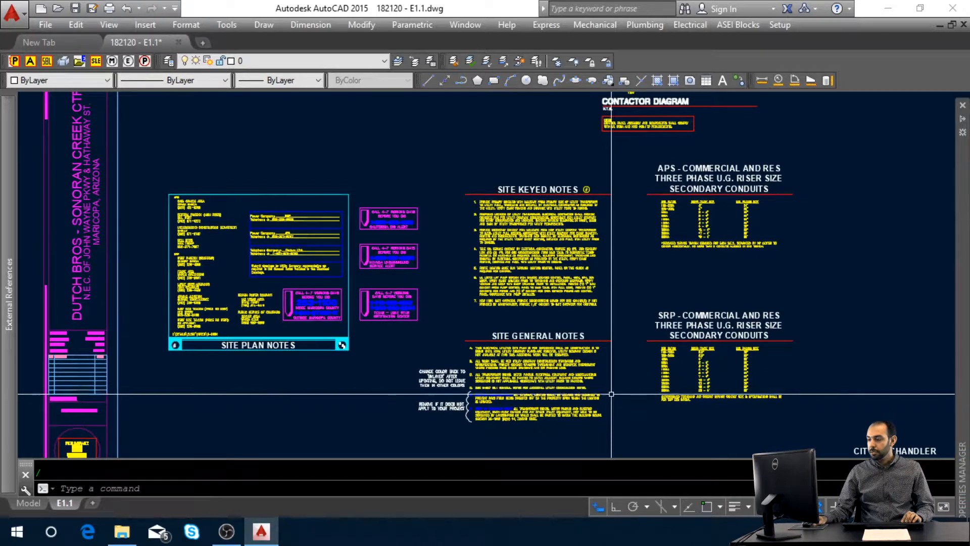
pyautogui.click(611, 415)
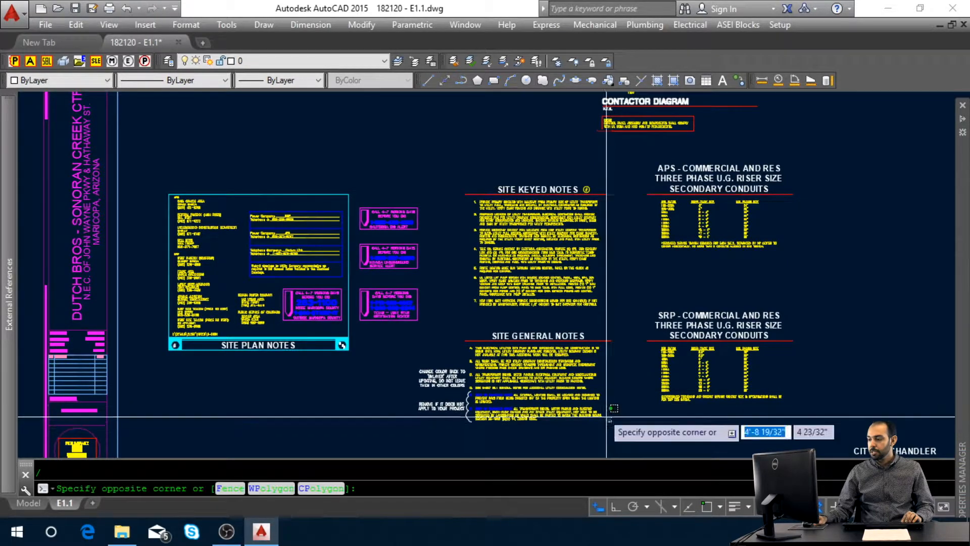
pyautogui.click(453, 336)
pyautogui.write('m')
pyautogui.press('Return')
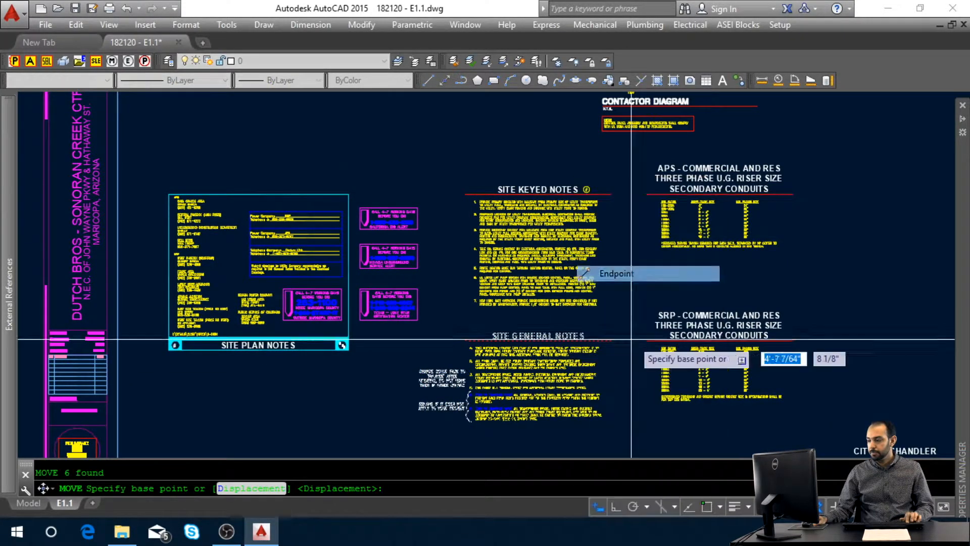
pyautogui.click(611, 341)
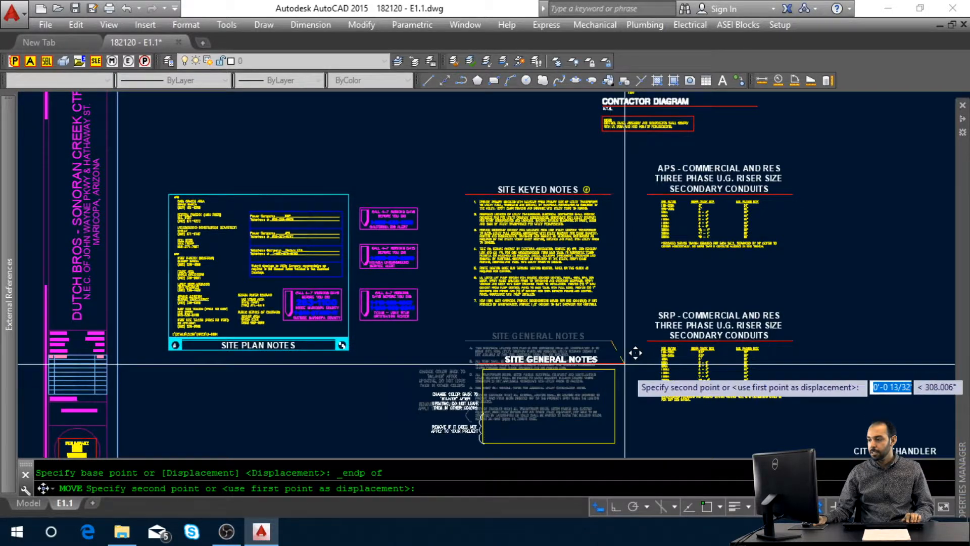
pyautogui.scroll(-6, 626, 353)
pyautogui.scroll(6, 378, 243)
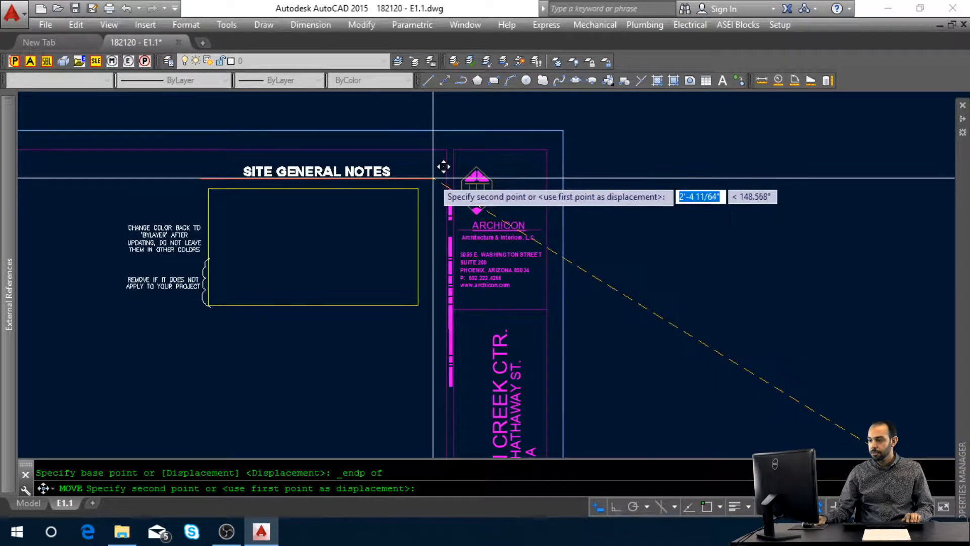
pyautogui.click(433, 178)
# Move the Site Keyed Notes directly below the Site General Notes with Ortho on, aligned to the end of that heading's line.
pyautogui.scroll(-3, 433, 170)
pyautogui.moveTo(869, 421)
pyautogui.mouseDown(button='middle')
pyautogui.moveTo(467, 207)
pyautogui.moveTo(350, 160)
pyautogui.mouseUp(button='middle')
pyautogui.click(576, 145)
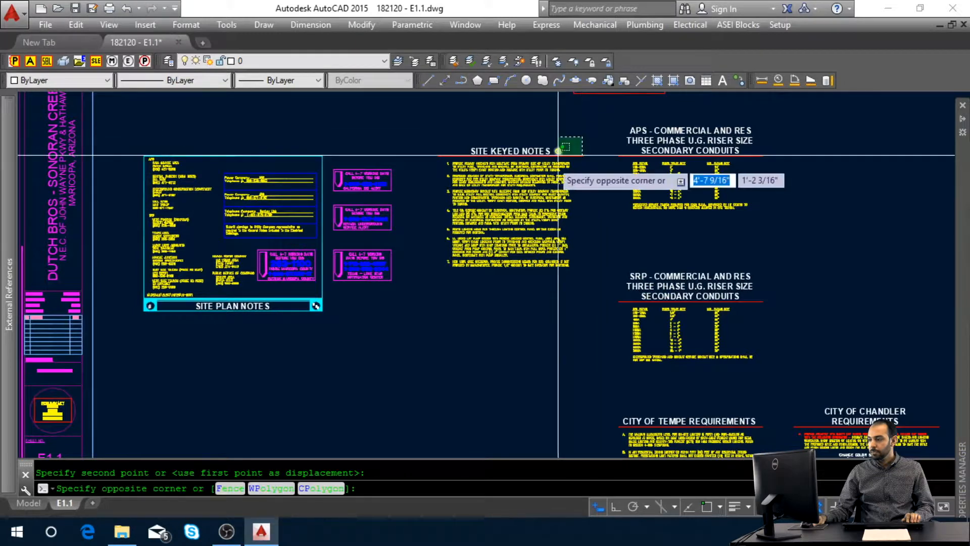
pyautogui.click(518, 233)
pyautogui.write('m')
pyautogui.press('Return')
pyautogui.keyDown('shift'); pyautogui.rightClick(587, 178); pyautogui.keyUp('shift')
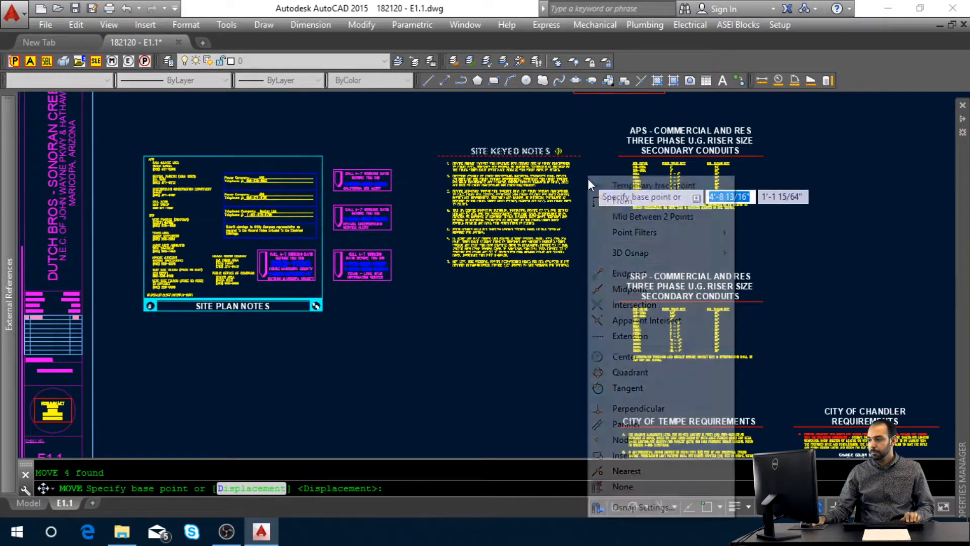
pyautogui.click(628, 273)
pyautogui.click(581, 155)
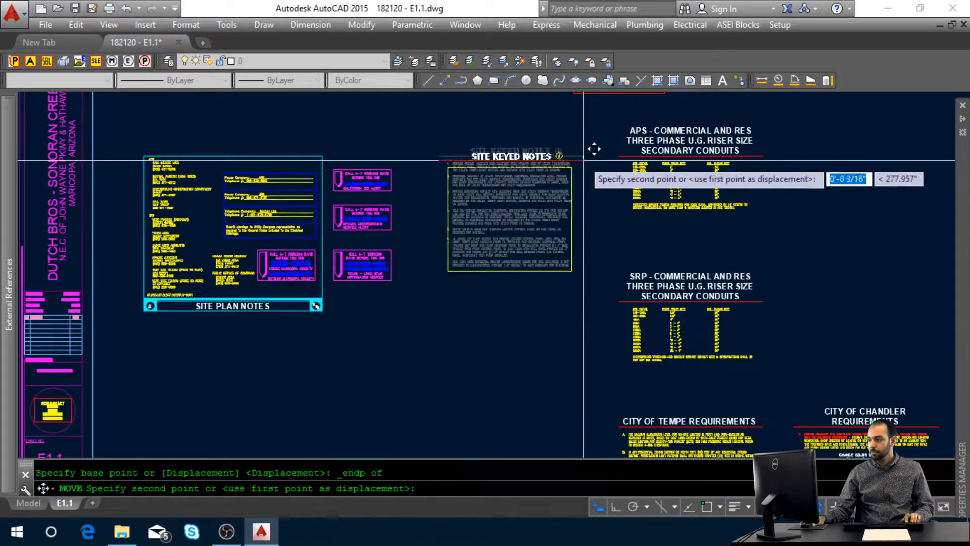
pyautogui.scroll(-3, 531, 304)
pyautogui.moveTo(207, 158); pyautogui.dragTo(238, 223, button='middle')
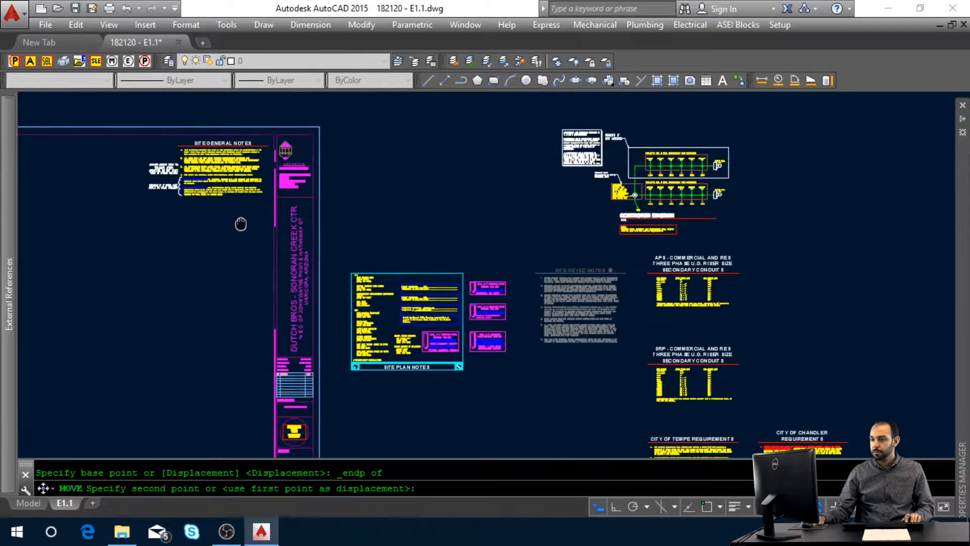
pyautogui.scroll(2, 235, 195)
pyautogui.keyDown('shift'); pyautogui.rightClick(259, 223); pyautogui.keyUp('shift')
pyautogui.click(298, 200)
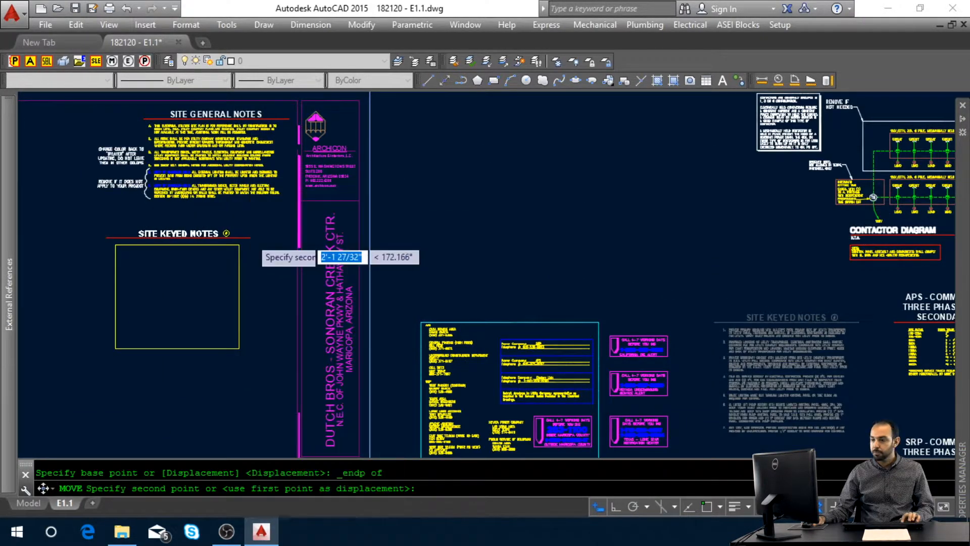
pyautogui.keyDown('shift'); pyautogui.rightClick(262, 216); pyautogui.keyUp('shift')
pyautogui.click(304, 274)
pyautogui.click(306, 177)
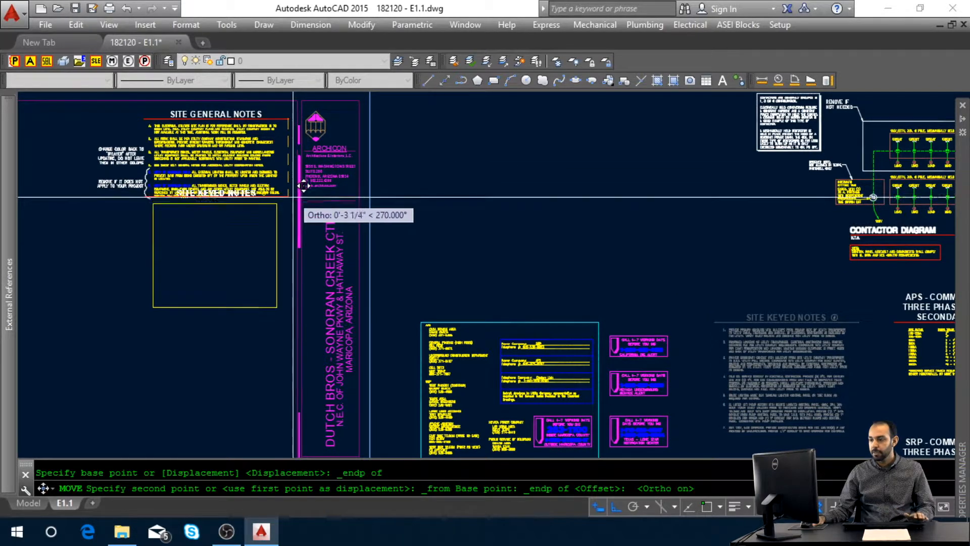
pyautogui.press('F8')
pyautogui.click(284, 216)
pyautogui.press('Escape')
pyautogui.middleClick(261, 272)
pyautogui.middleClick(261, 272)
pyautogui.press('Escape')
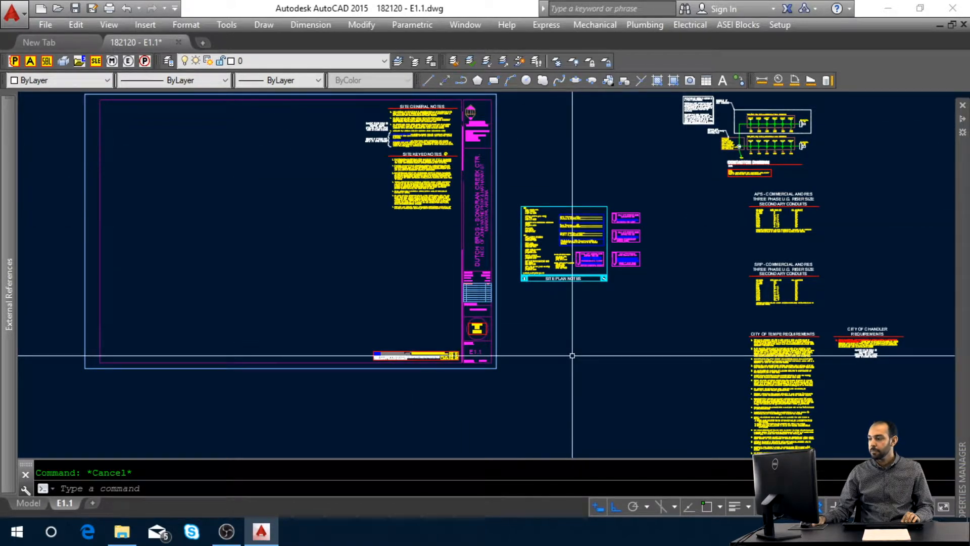
# Move the power and telephone company contact boxes to 0.25 inch above the engineering stamp strip, aligned with its end beside the title block.
pyautogui.moveTo(603, 350); pyautogui.dragTo(613, 355, button='middle')
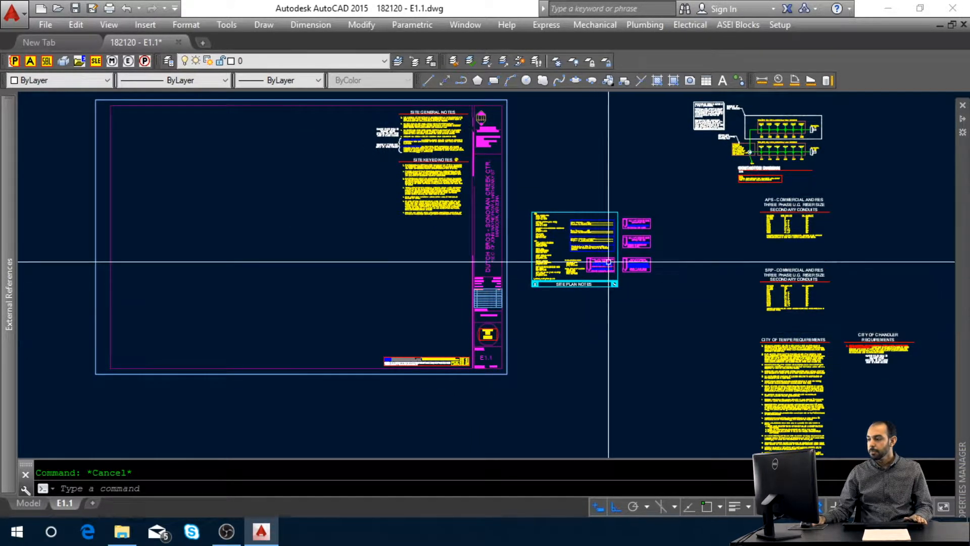
pyautogui.scroll(4, 609, 258)
pyautogui.scroll(2, 575, 206)
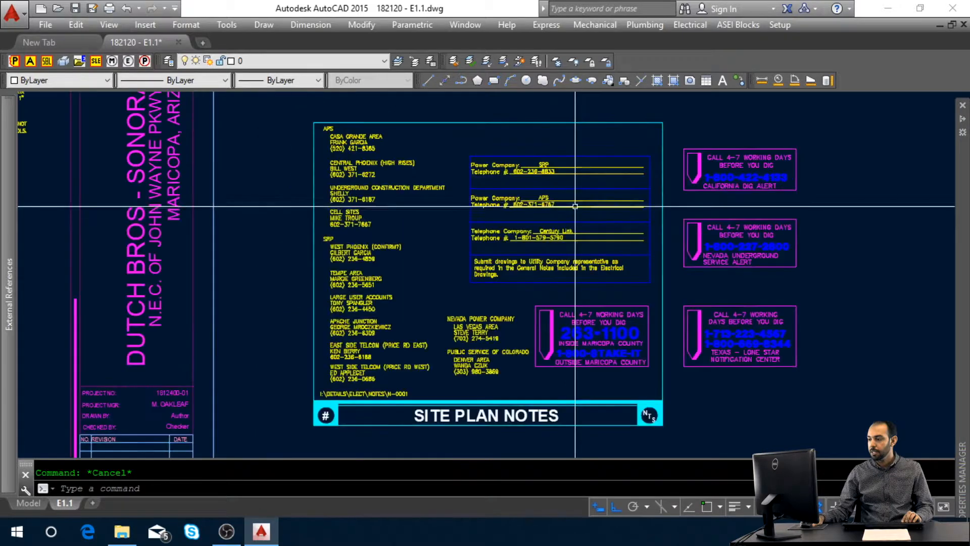
pyautogui.scroll(2, 576, 205)
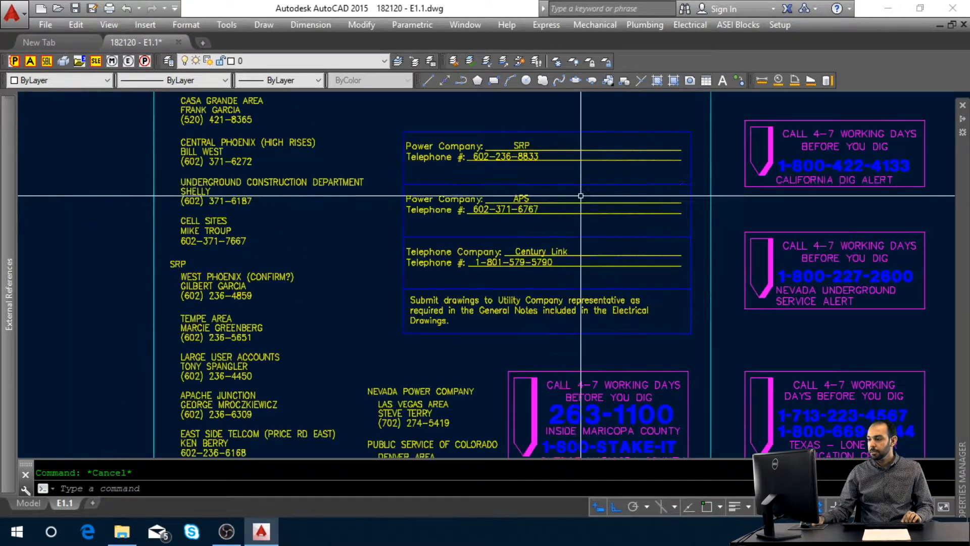
pyautogui.click(393, 126)
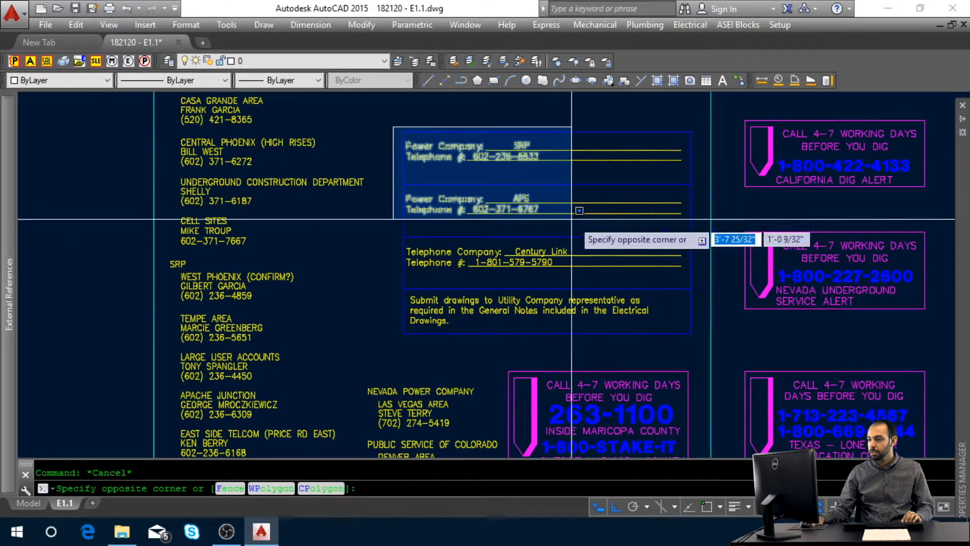
pyautogui.click(693, 342)
pyautogui.write('m')
pyautogui.press('space')
pyautogui.keyDown('shift'); pyautogui.rightClick(693, 343); pyautogui.keyUp('shift')
pyautogui.press('e')
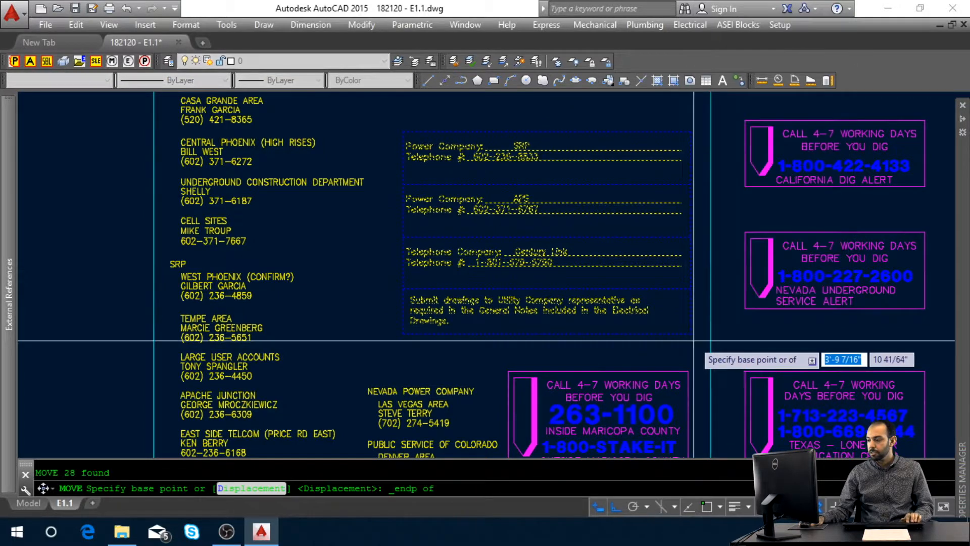
pyautogui.click(693, 337)
pyautogui.scroll(-3, 705, 313)
pyautogui.scroll(-2, 515, 368)
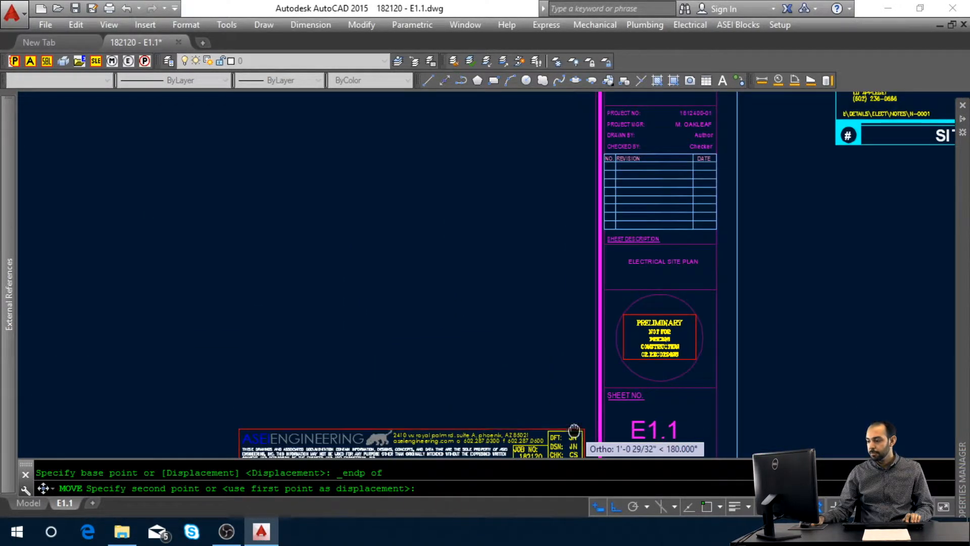
pyautogui.moveTo(575, 429); pyautogui.dragTo(559, 399, button='middle')
pyautogui.keyDown('shift'); pyautogui.rightClick(549, 365); pyautogui.keyUp('shift')
pyautogui.press('f')
pyautogui.keyDown('shift'); pyautogui.rightClick(549, 366); pyautogui.keyUp('shift')
pyautogui.click(574, 126)
pyautogui.click(521, 393)
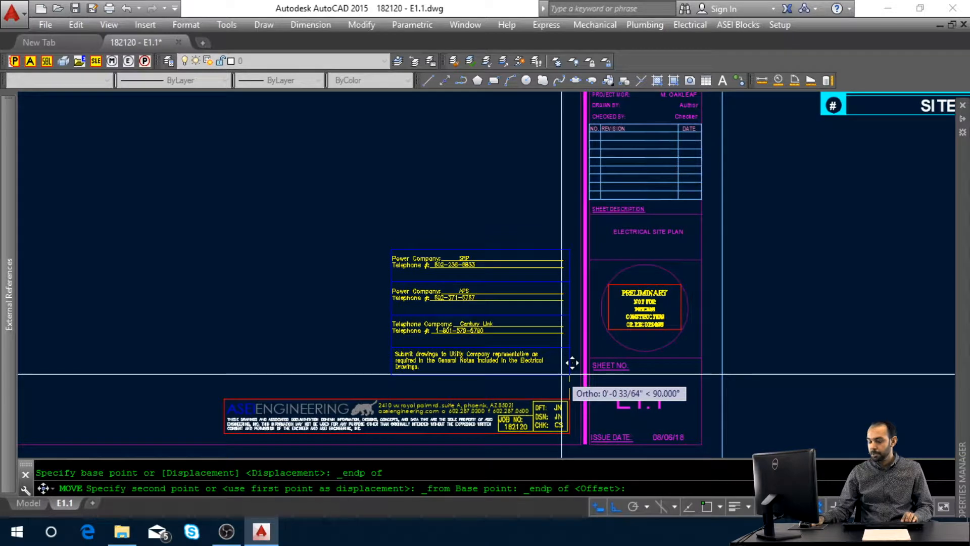
pyautogui.write('.25')
pyautogui.press('Return')
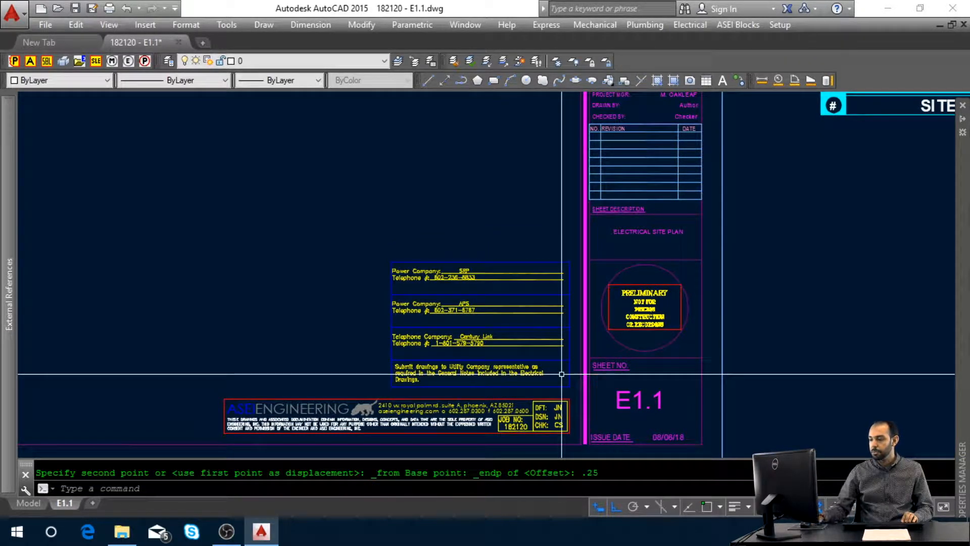
pyautogui.press('Escape')
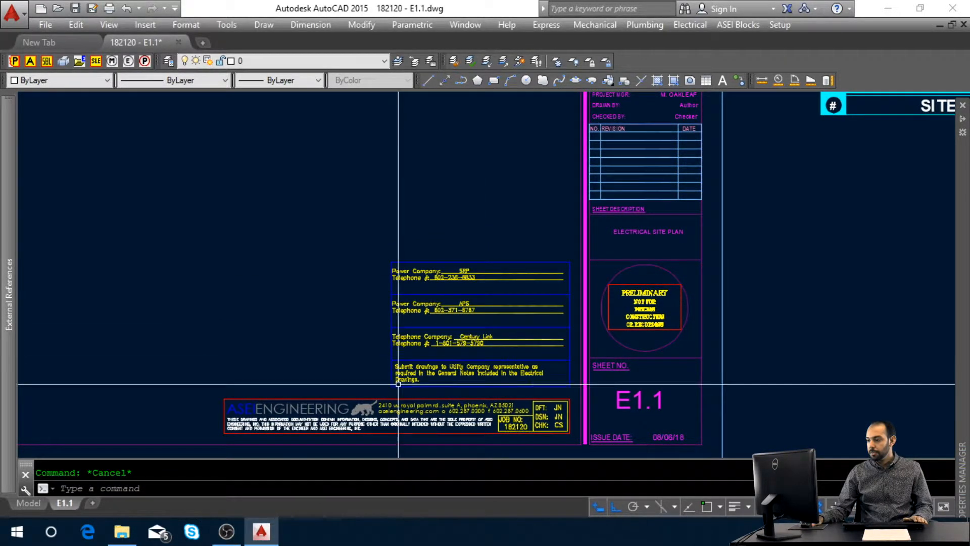
# Move the Maricopa County call-before-you-dig box 0.2 inch above the power company contact boxes, aligned with their end beside the title block.
pyautogui.scroll(-3, 532, 308)
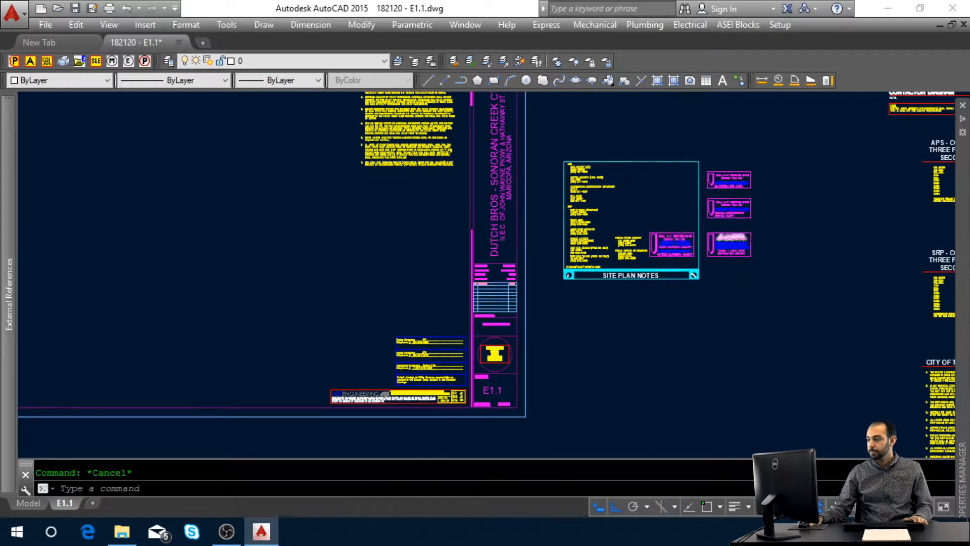
pyautogui.scroll(5, 739, 249)
pyautogui.moveTo(668, 247)
pyautogui.mouseDown(button='middle')
pyautogui.moveTo(643, 278)
pyautogui.moveTo(418, 368)
pyautogui.moveTo(558, 334)
pyautogui.mouseUp(button='middle')
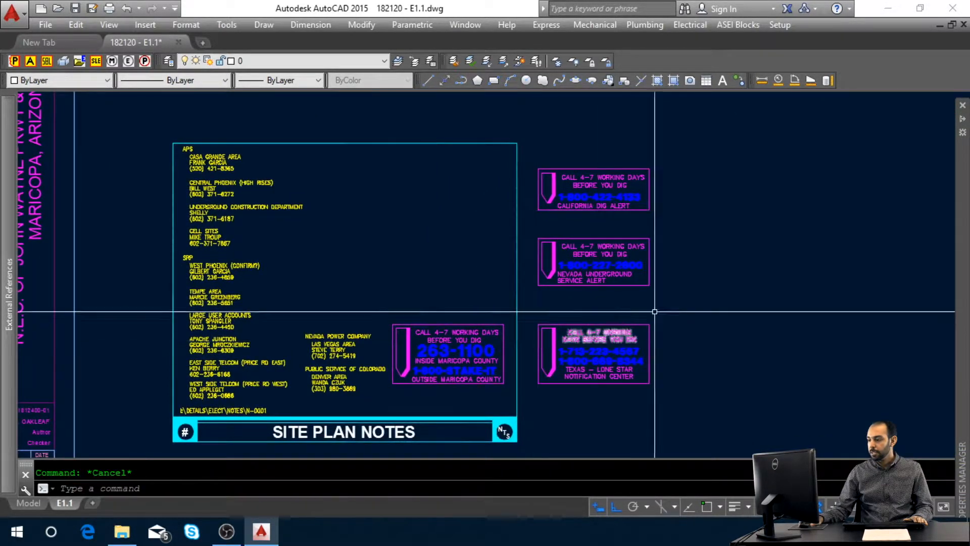
pyautogui.click(387, 315)
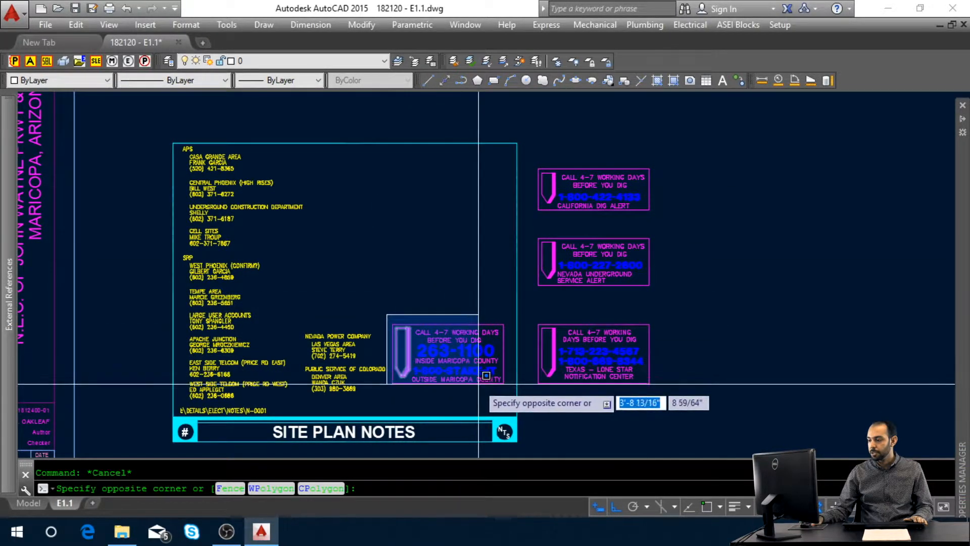
pyautogui.click(510, 392)
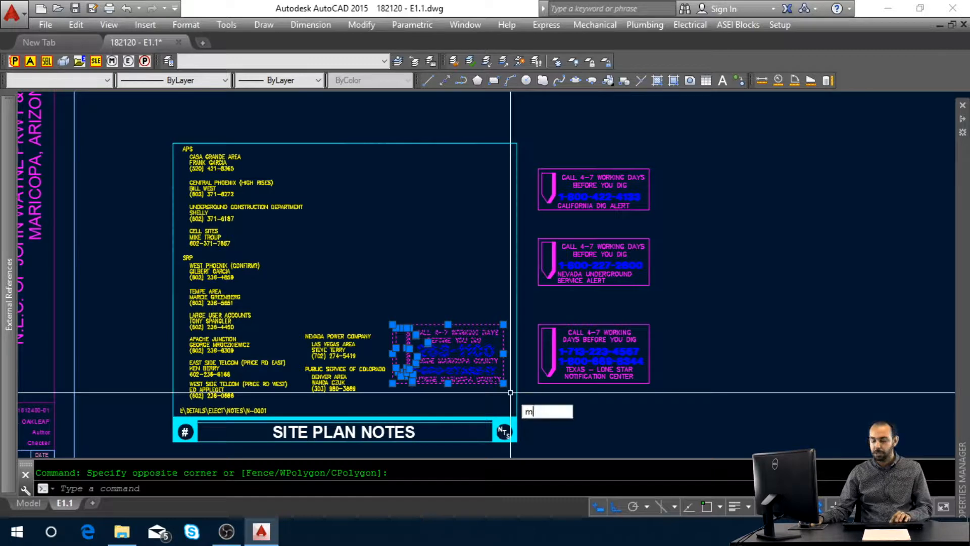
pyautogui.press('space')
pyautogui.keyDown('shift'); pyautogui.rightClick(508, 392); pyautogui.keyUp('shift')
pyautogui.press('e')
pyautogui.click(503, 384)
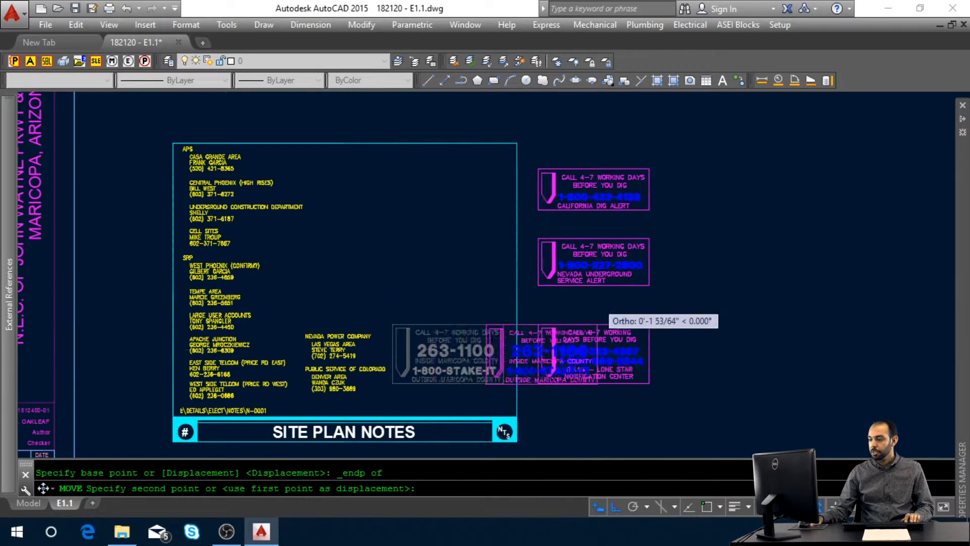
pyautogui.scroll(-4, 597, 303)
pyautogui.scroll(6, 389, 368)
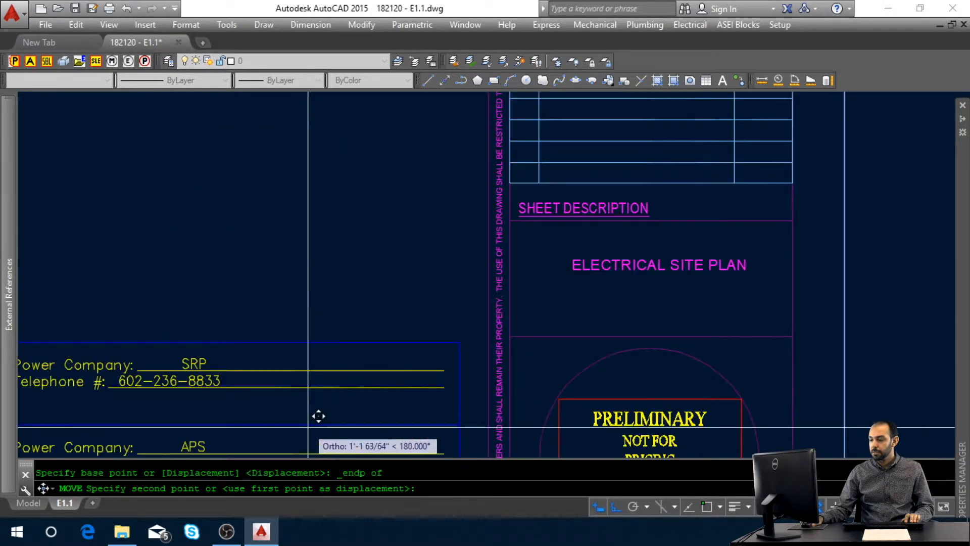
pyautogui.keyDown('shift'); pyautogui.rightClick(399, 365); pyautogui.keyUp('shift')
pyautogui.press('f')
pyautogui.keyDown('shift'); pyautogui.rightClick(444, 357); pyautogui.keyUp('shift')
pyautogui.press('e')
pyautogui.click(454, 338)
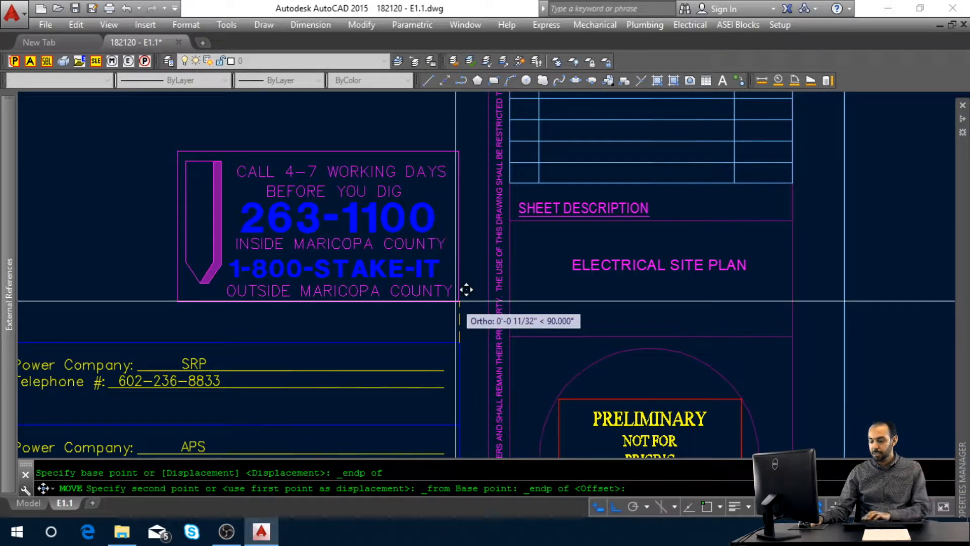
pyautogui.write('.2')
pyautogui.press('Return')
pyautogui.middleClick(491, 355)
pyautogui.middleClick(491, 355)
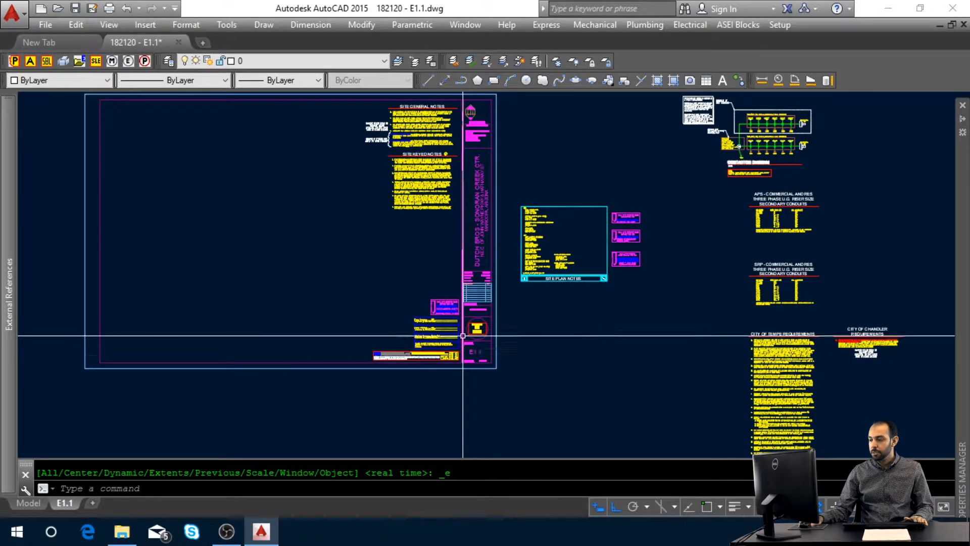
# Erase the leftover Site Plan Notes detail and the California, Nevada and Texas dig alert boxes outside the sheet.
pyautogui.press('Escape')
pyautogui.click(651, 319)
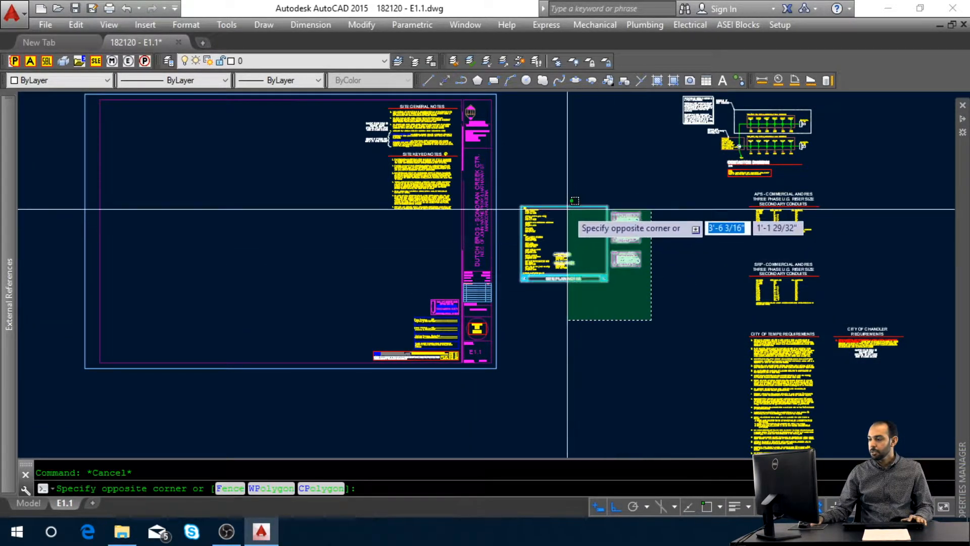
pyautogui.click(514, 200)
pyautogui.press('Delete')
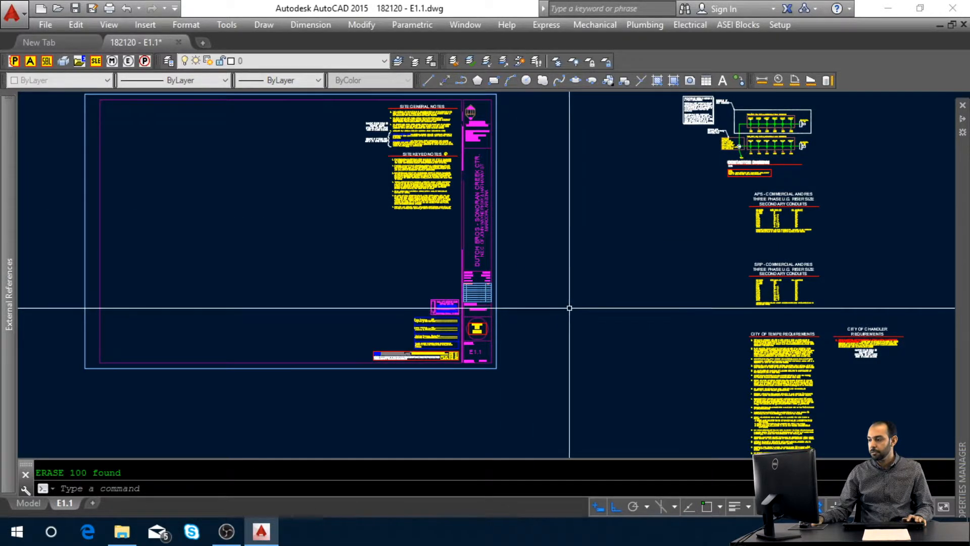
pyautogui.press('Escape')
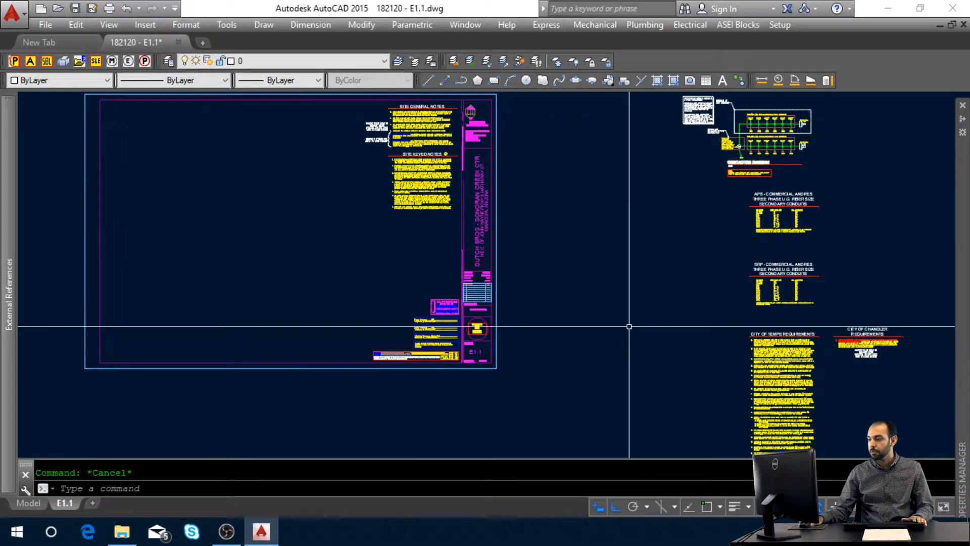
# Erase the City of Chandler Requirements and City of Tempe Requirements notes outside the sheet.
pyautogui.scroll(3, 626, 305)
pyautogui.scroll(-3, 544, 331)
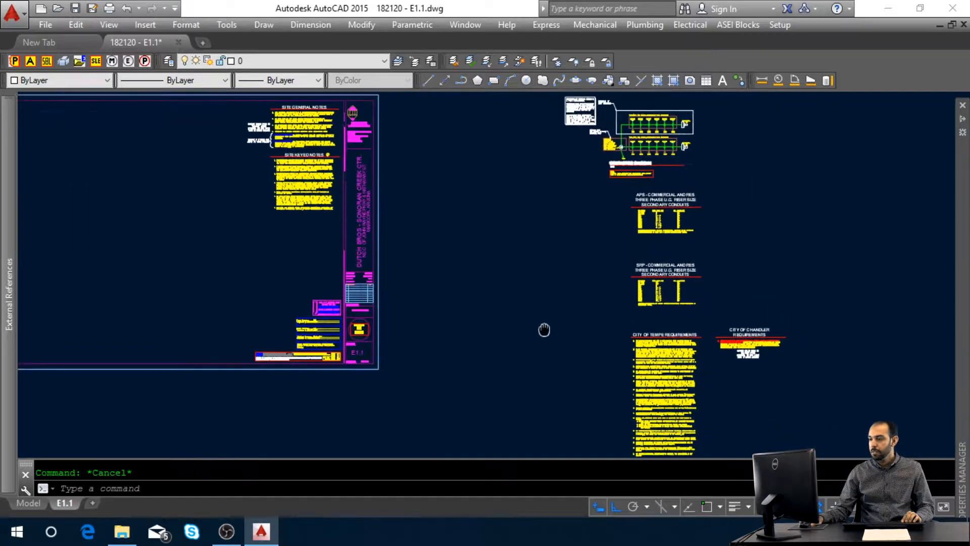
pyautogui.scroll(3, 790, 382)
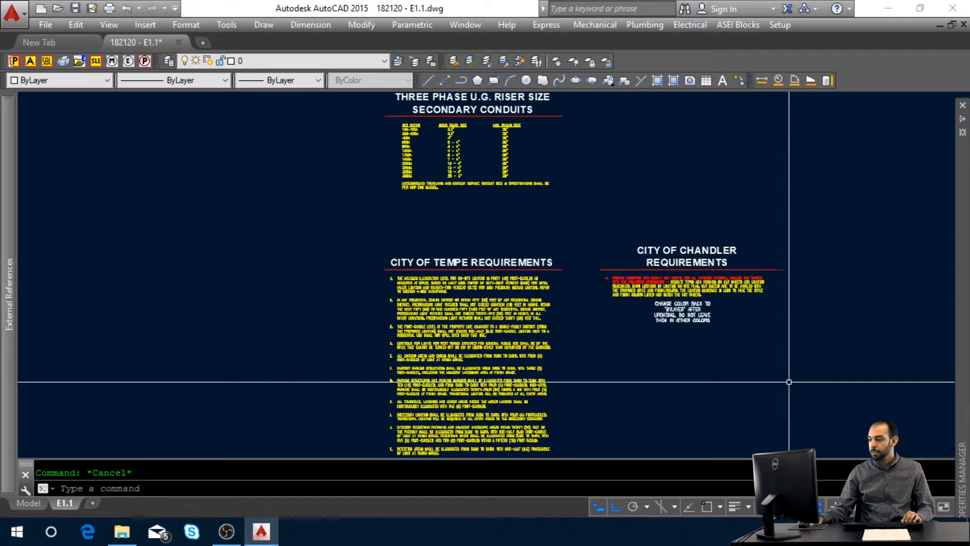
pyautogui.click(796, 219)
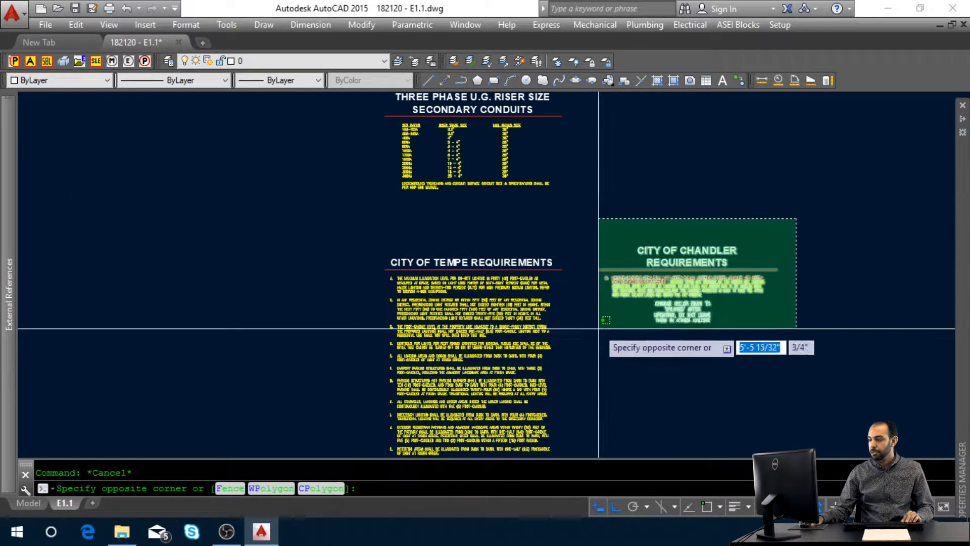
pyautogui.click(600, 327)
pyautogui.press('Delete')
pyautogui.click(607, 349)
pyautogui.click(421, 268)
pyautogui.press('Delete')
pyautogui.scroll(-6, 590, 301)
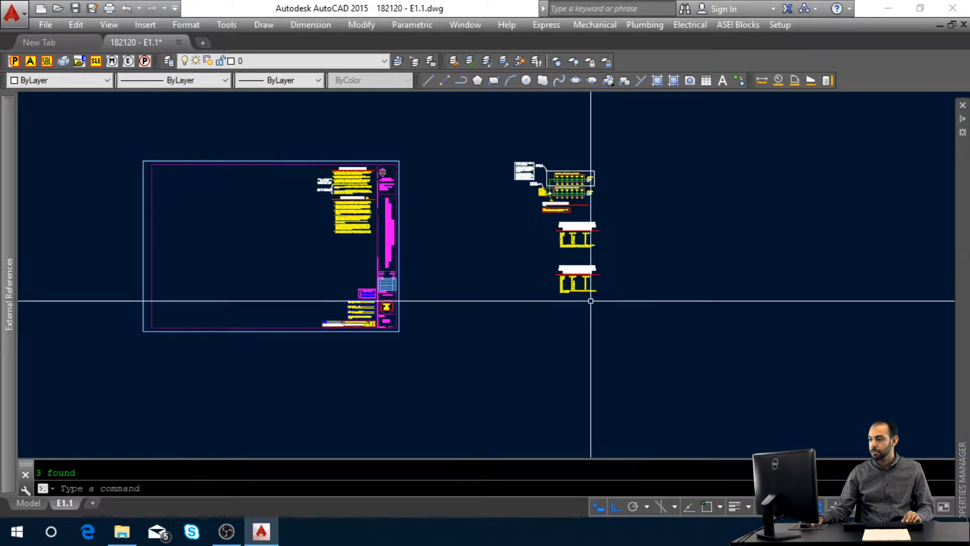
# Erase the contactor diagram and the APS and SRP riser size tables outside the sheet.
pyautogui.click(658, 326)
pyautogui.click(509, 157)
pyautogui.write('e')
pyautogui.press('Return')
pyautogui.middleClick(522, 216)
pyautogui.middleClick(521, 217)
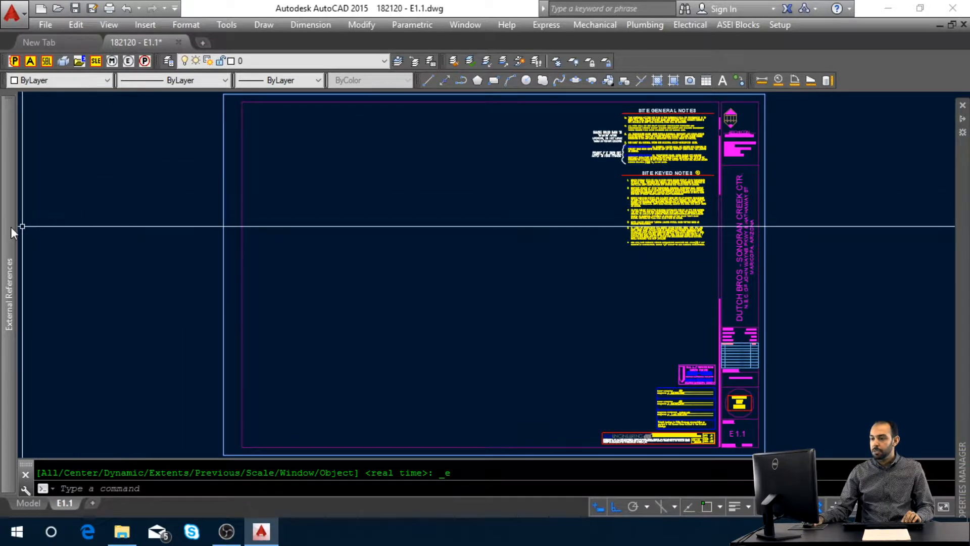
# Load the General linetype and layer set into the drawing.
pyautogui.moveTo(11, 229)
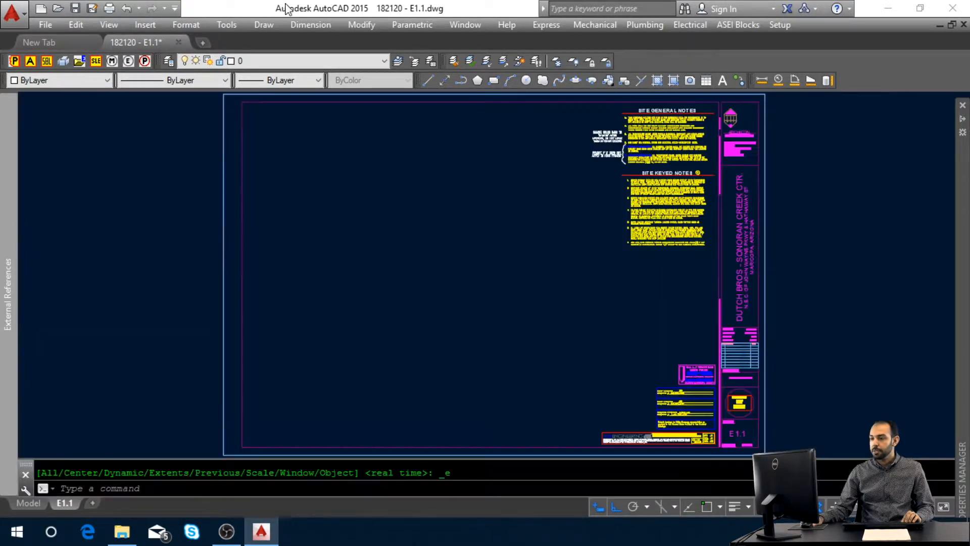
pyautogui.click(313, 60)
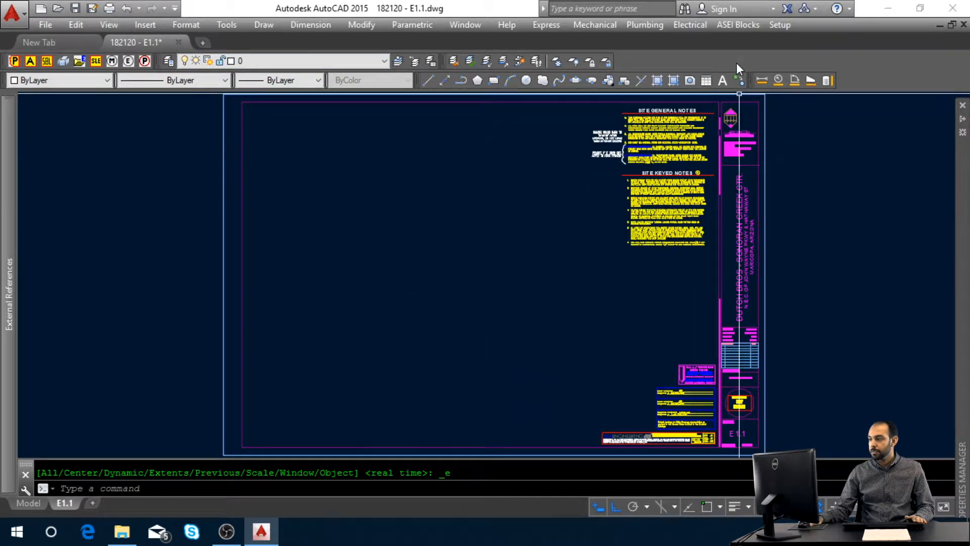
pyautogui.click(783, 23)
pyautogui.moveTo(802, 43)
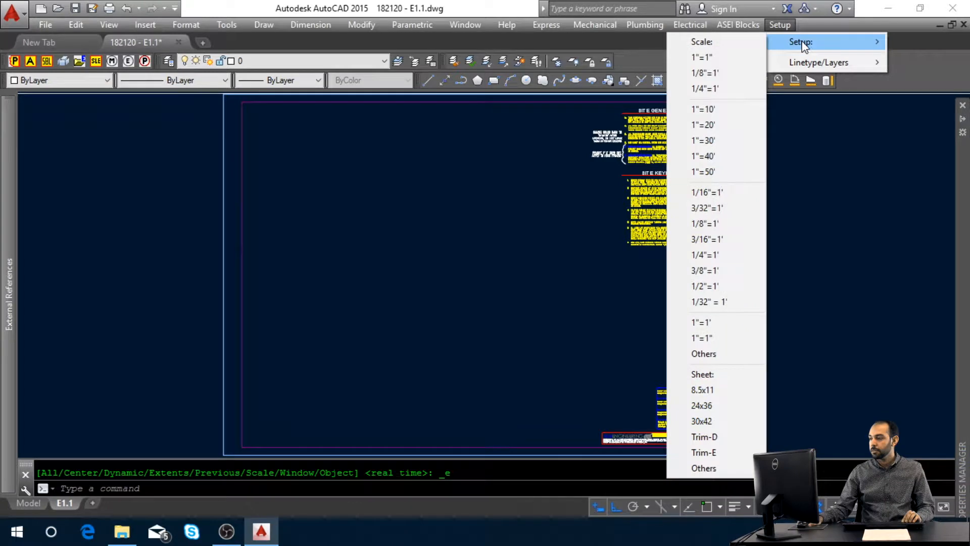
pyautogui.moveTo(794, 61)
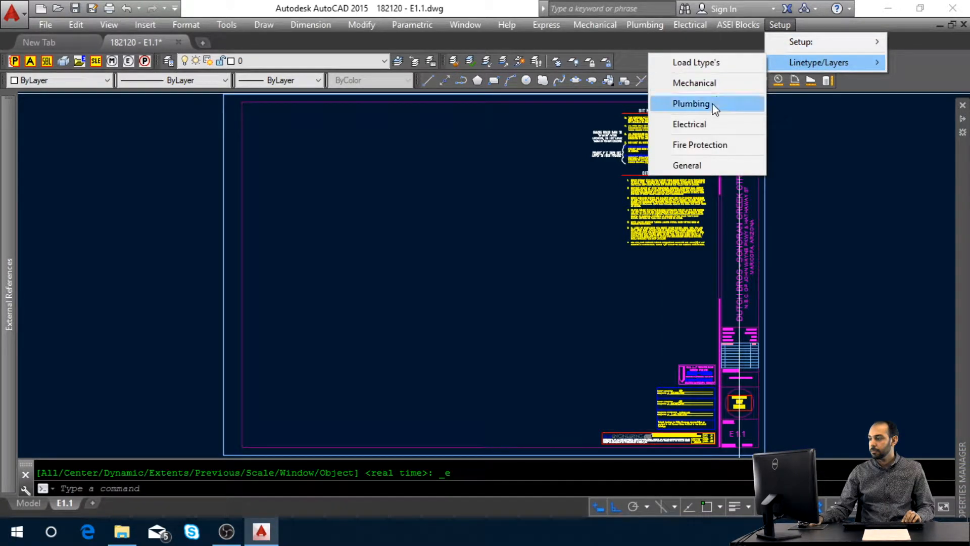
pyautogui.click(706, 163)
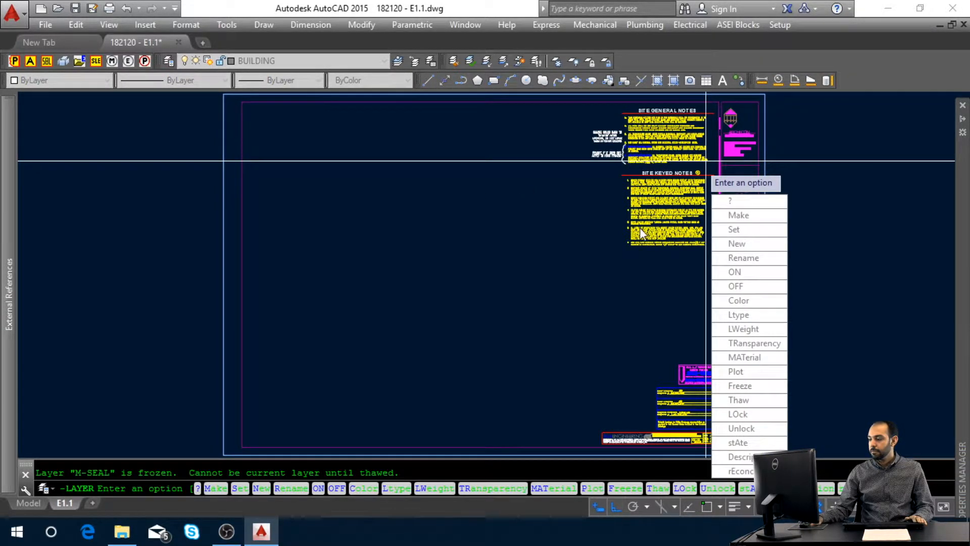
pyautogui.press('Escape')
# Create a rectangular viewport on the Defpoints layer in the empty sheet area beside the site notes and activate its model space.
pyautogui.click(273, 60)
pyautogui.scroll(-2, 274, 61)
pyautogui.click(273, 61)
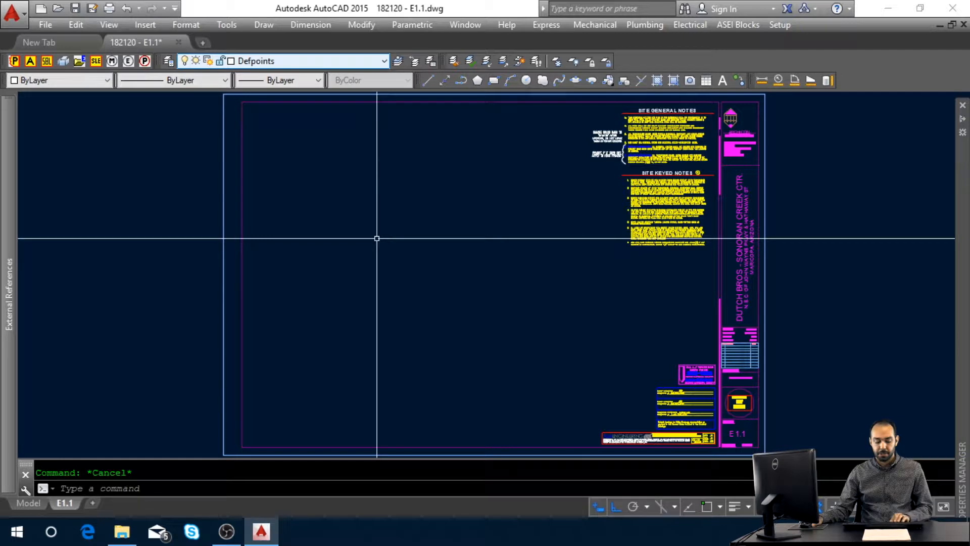
pyautogui.write('mview')
pyautogui.press('Return')
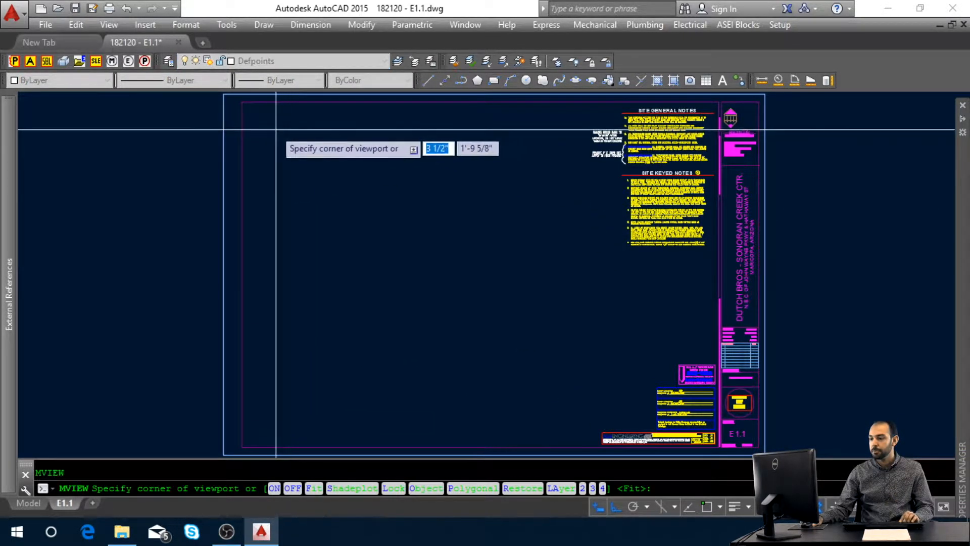
pyautogui.click(251, 114)
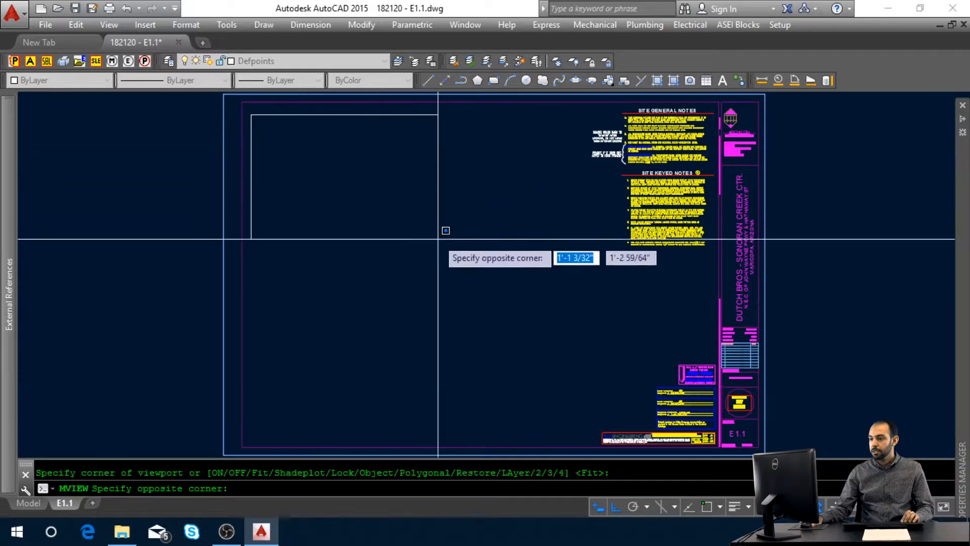
pyautogui.click(579, 332)
pyautogui.click(471, 295)
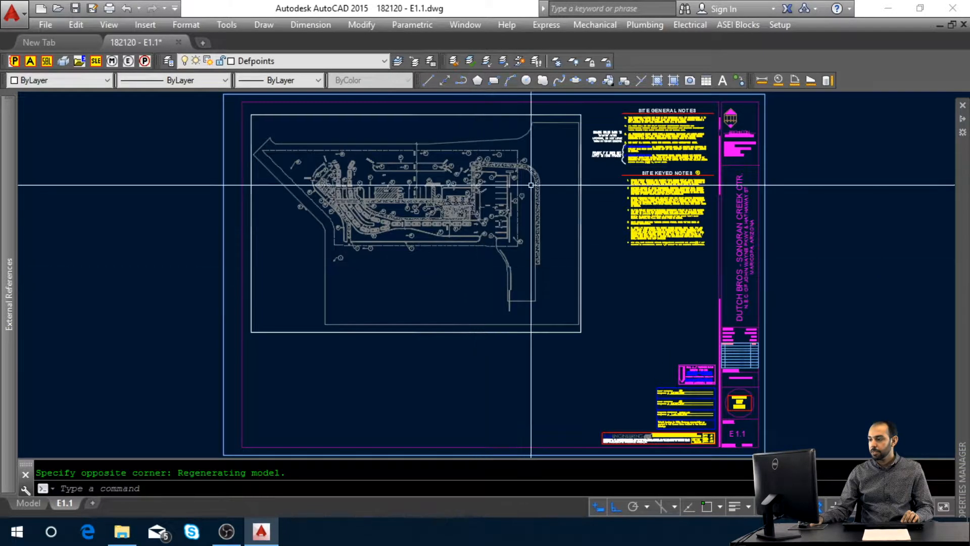
pyautogui.doubleClick(487, 250)
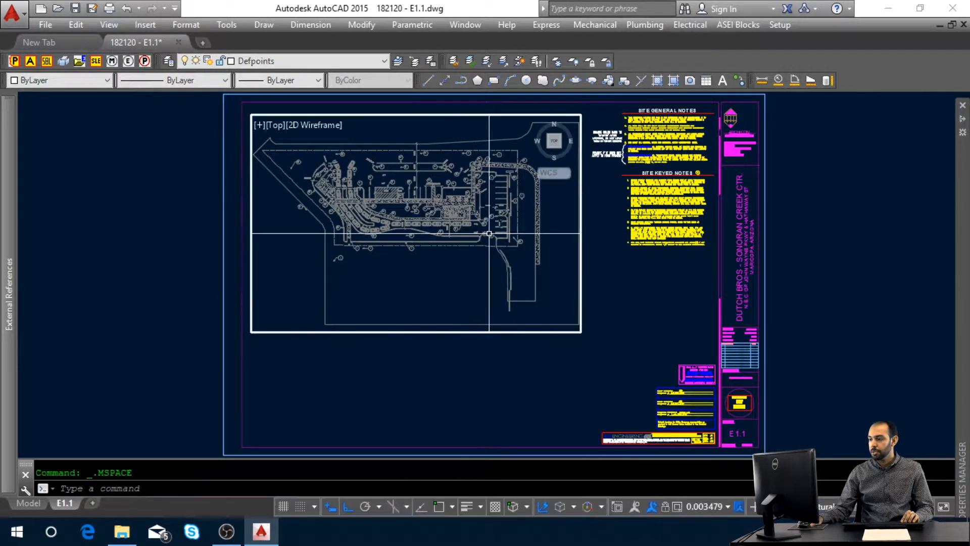
pyautogui.click(718, 511)
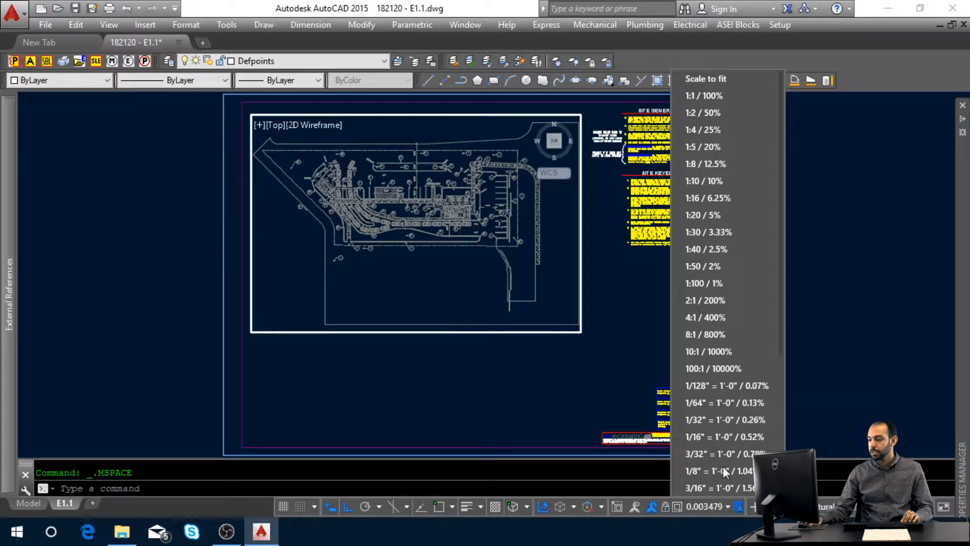
pyautogui.scroll(-4, 723, 452)
pyautogui.scroll(2, 723, 452)
pyautogui.scroll(2, 724, 453)
pyautogui.click(463, 291)
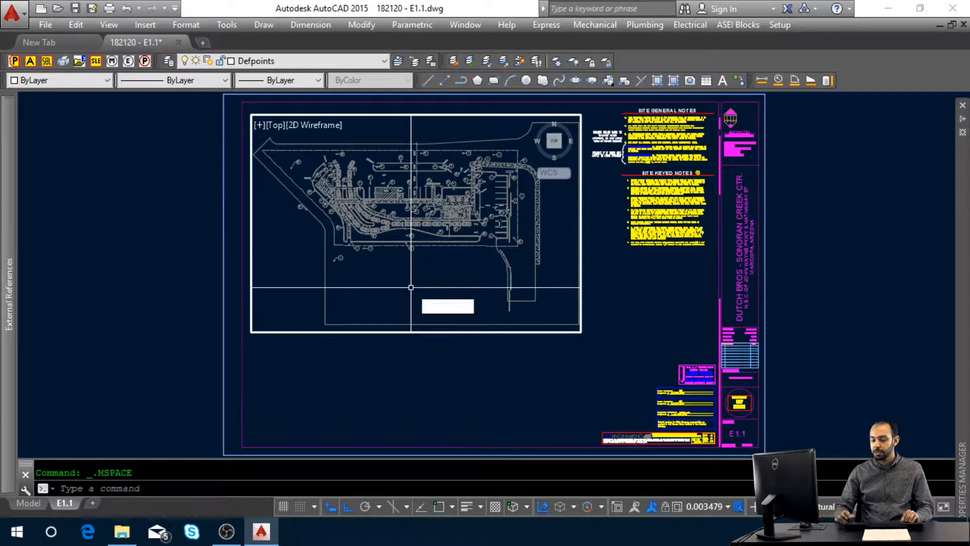
# Scale the site plan view to 1/240xp, lock the viewport, and return to paper space.
pyautogui.write('z')
pyautogui.press('Return')
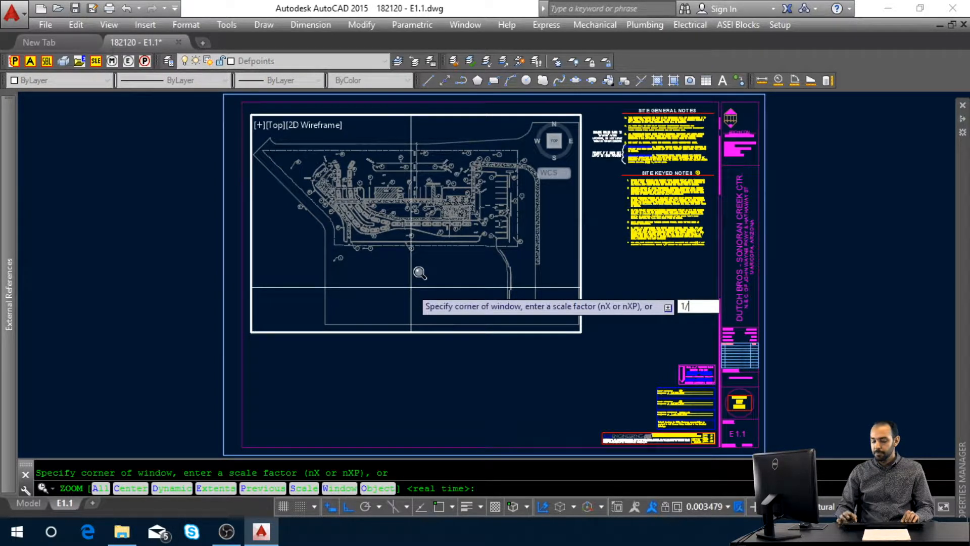
pyautogui.write('1/240xp')
pyautogui.press('Return')
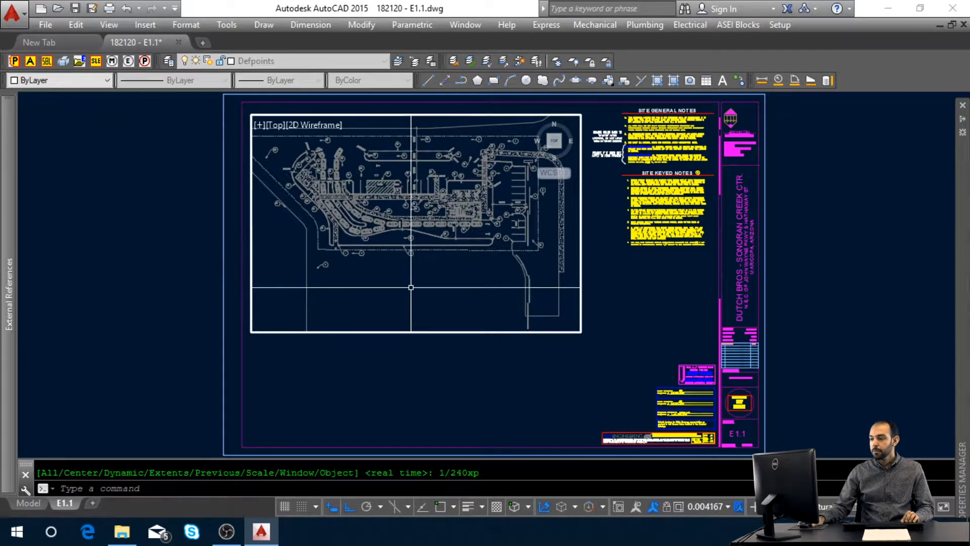
pyautogui.click(667, 505)
pyautogui.doubleClick(618, 321)
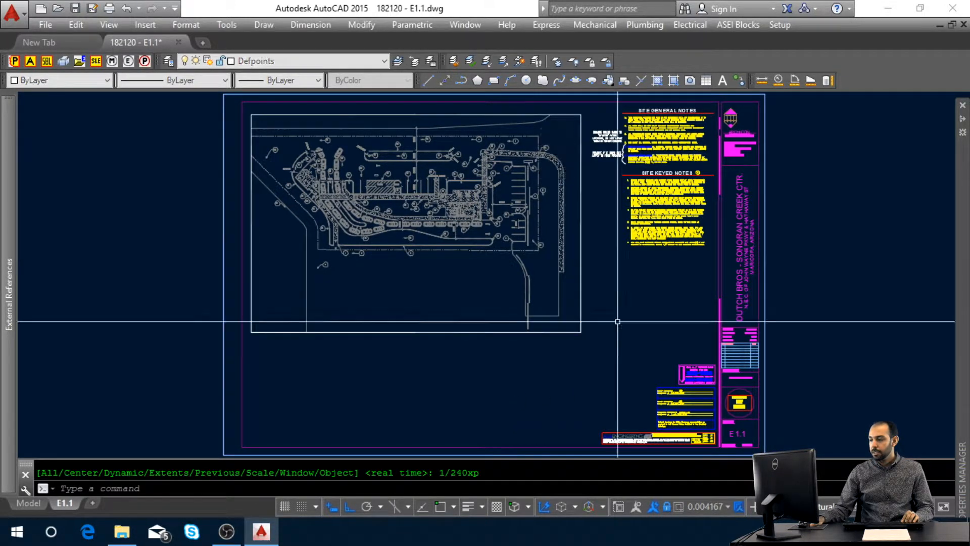
# Insert the New Plan Title w/ North Arrow block just below the site plan viewport at default scale and rotation.
pyautogui.click(699, 27)
pyautogui.moveTo(700, 85)
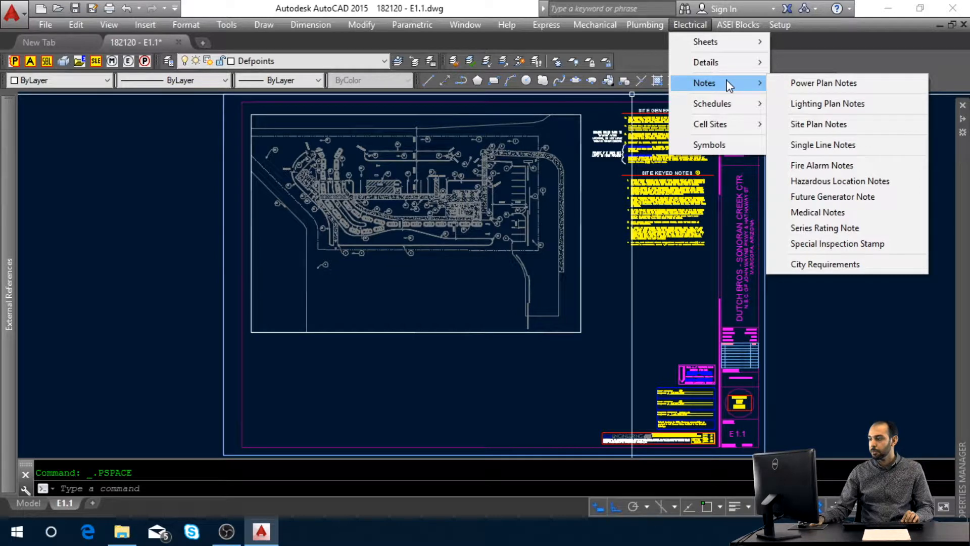
pyautogui.moveTo(735, 29)
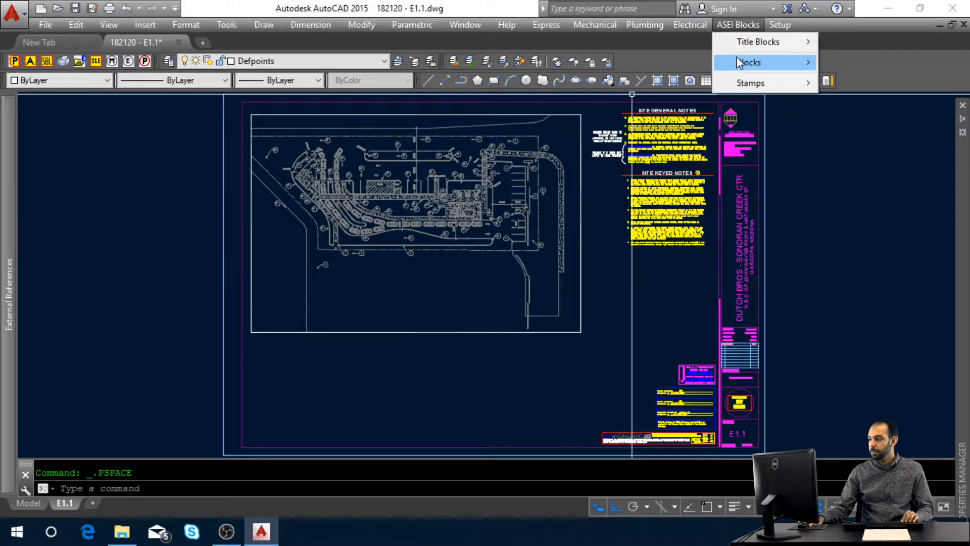
pyautogui.moveTo(739, 65)
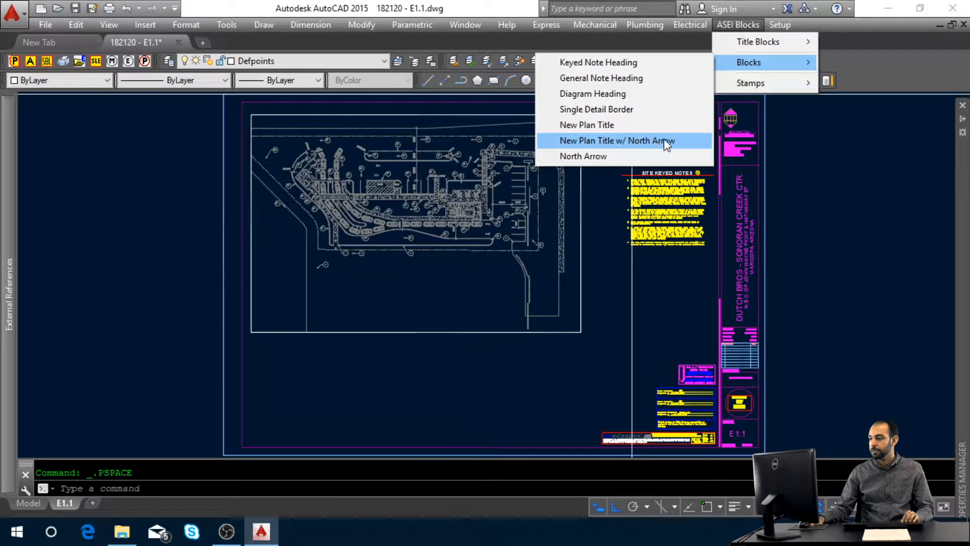
pyautogui.click(699, 156)
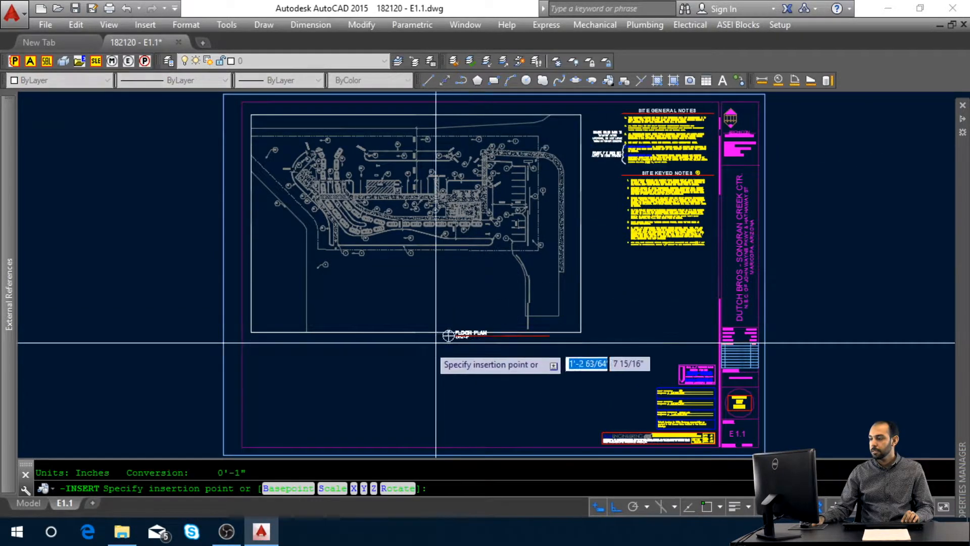
pyautogui.click(380, 343)
pyautogui.press('Return')
pyautogui.press('Return')
pyautogui.press('Return')
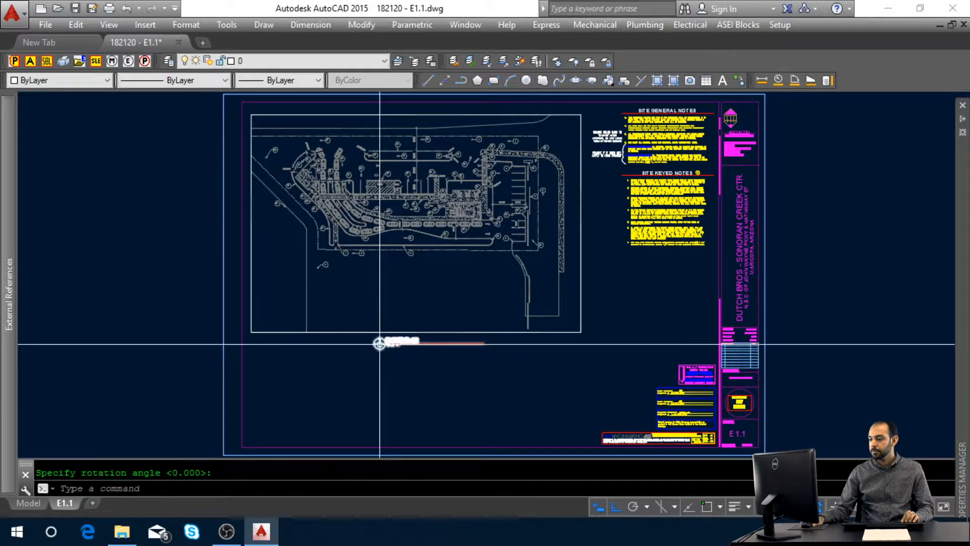
# Set the plan title attribute to ELECTRICAL SITE PLAN and rewrite its drawing scale from a 1" base.
pyautogui.scroll(6, 379, 343)
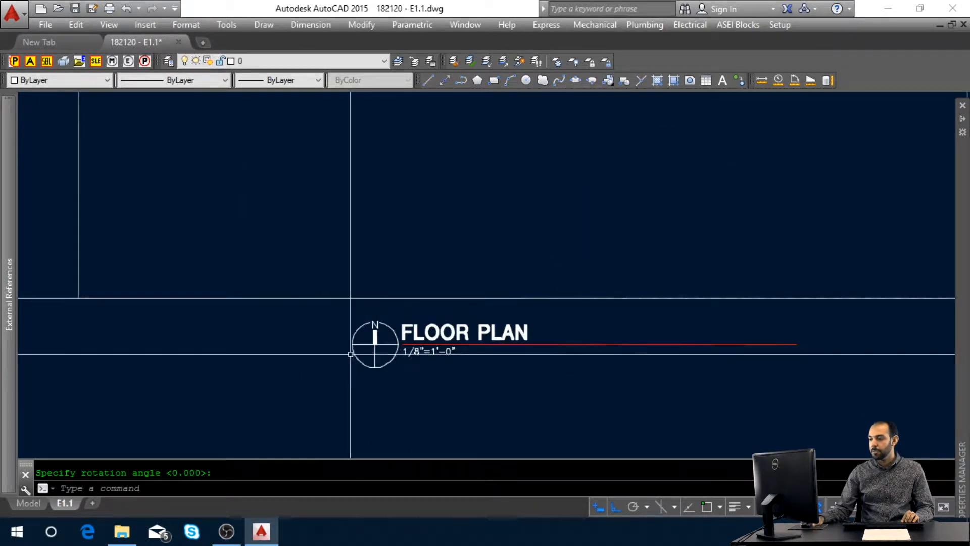
pyautogui.scroll(-2, 341, 360)
pyautogui.scroll(-2, 341, 361)
pyautogui.moveTo(418, 267)
pyautogui.mouseDown(button='middle')
pyautogui.moveTo(405, 323)
pyautogui.moveTo(409, 289)
pyautogui.mouseUp(button='middle')
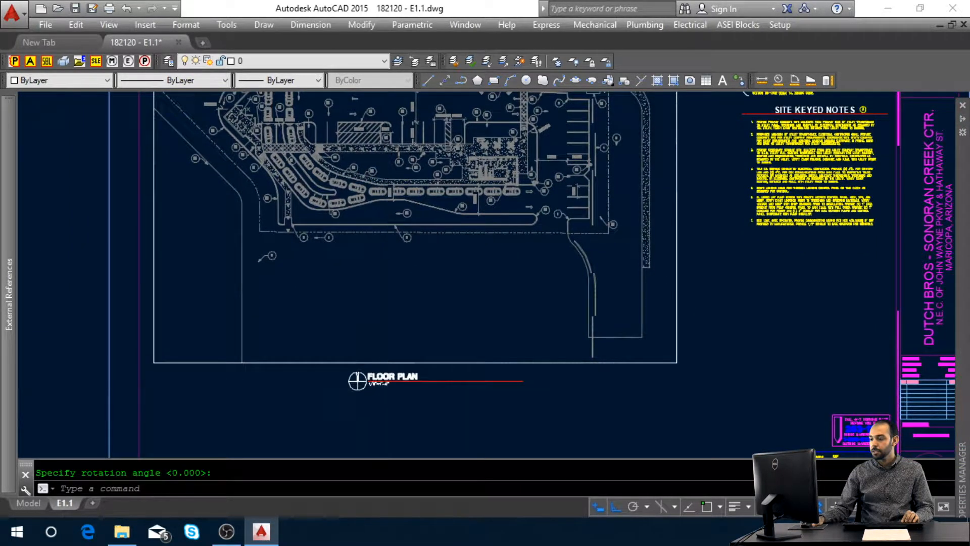
pyautogui.scroll(3, 376, 353)
pyautogui.doubleClick(378, 349)
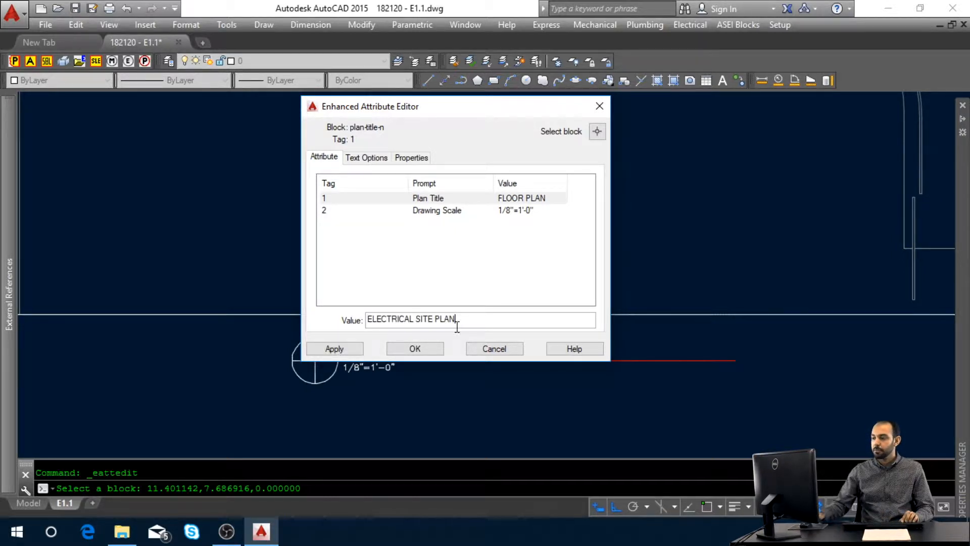
pyautogui.click(513, 211)
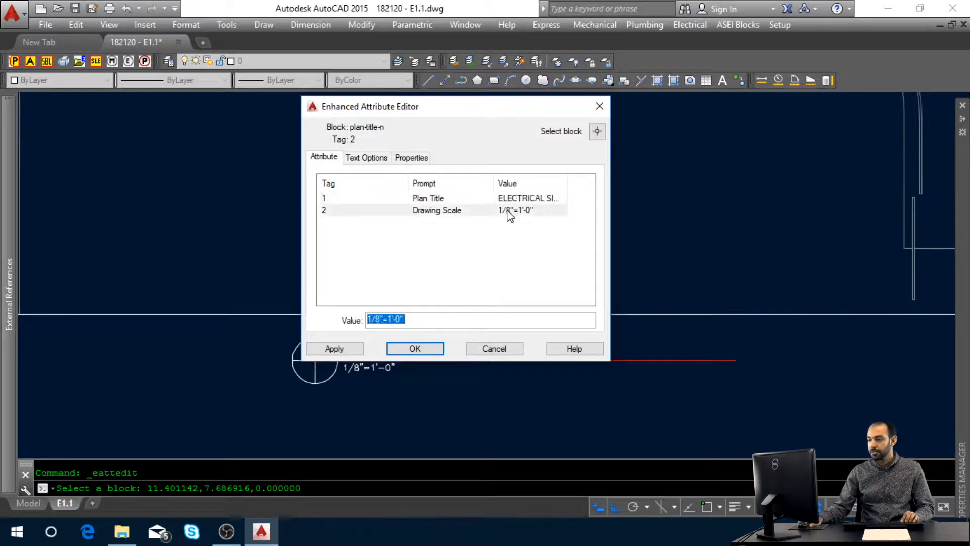
pyautogui.click(374, 320)
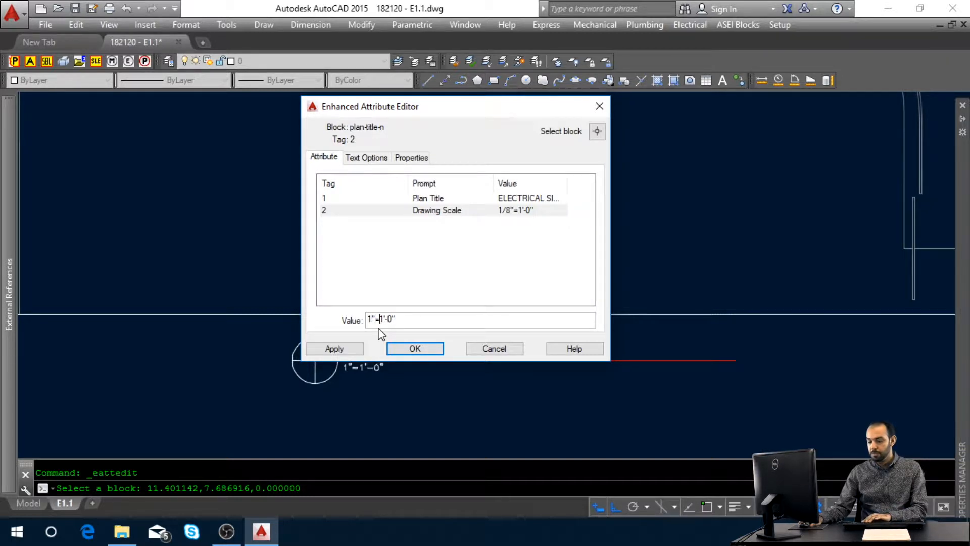
pyautogui.click(414, 348)
# Insert the Pole Mounted Fixture details in the empty area below the sheet.
pyautogui.write('z')
pyautogui.press('Return')
pyautogui.write('a')
pyautogui.press('Return')
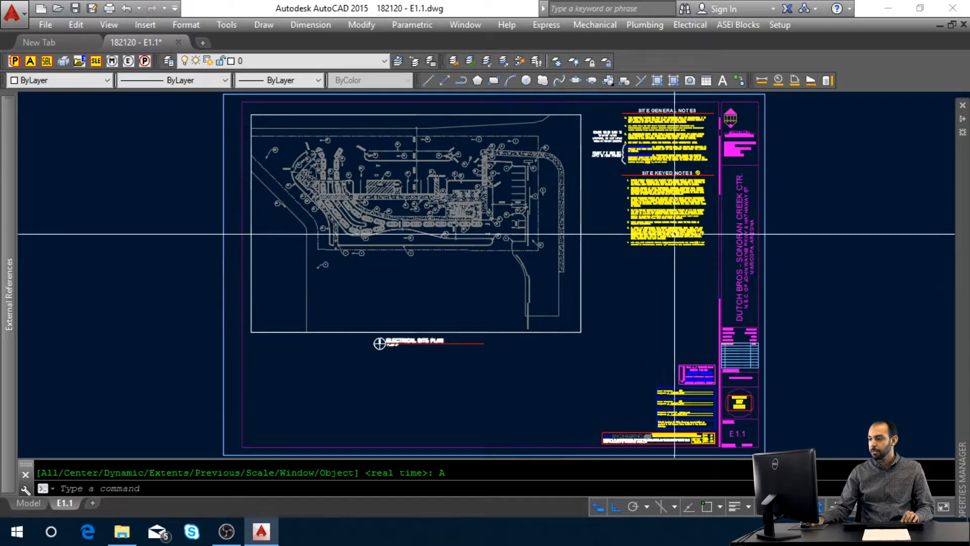
pyautogui.click(691, 26)
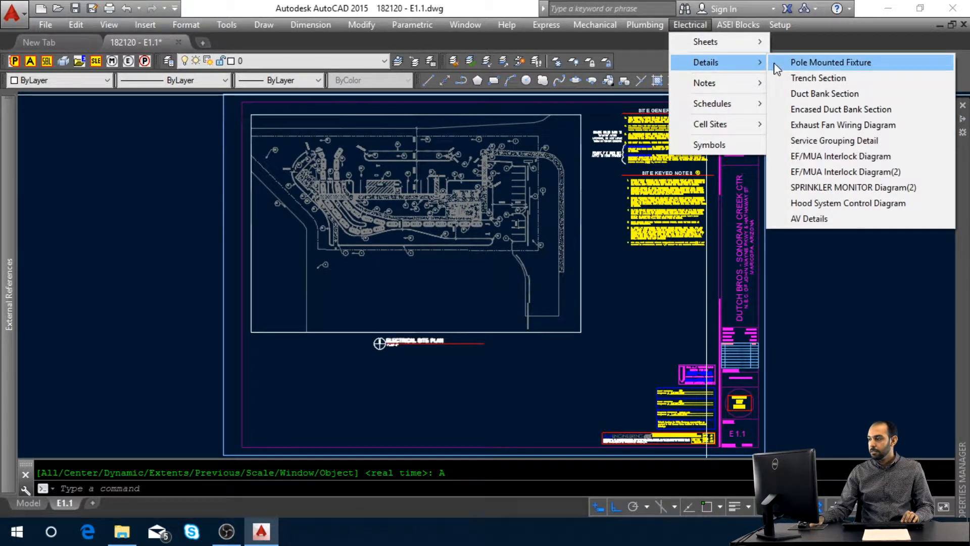
pyautogui.click(808, 62)
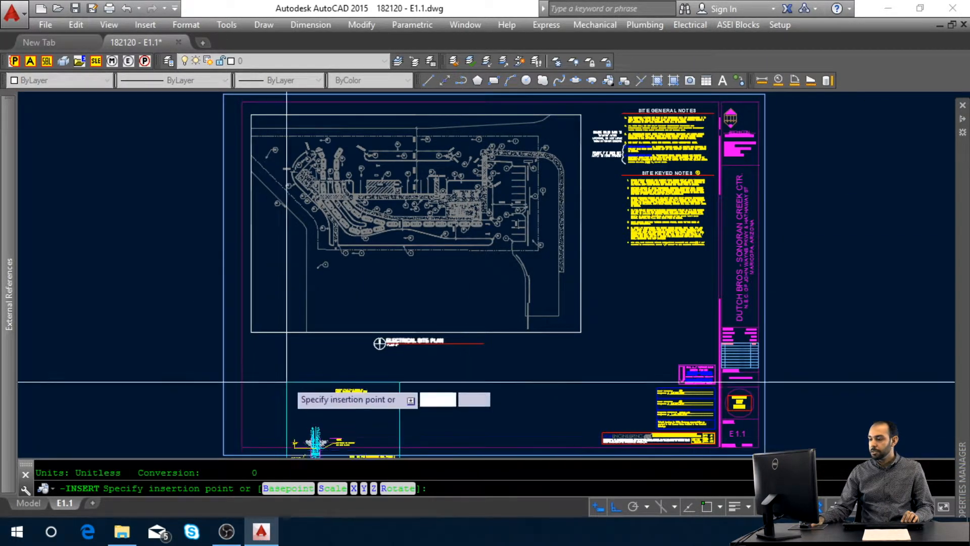
pyautogui.scroll(-2, 288, 365)
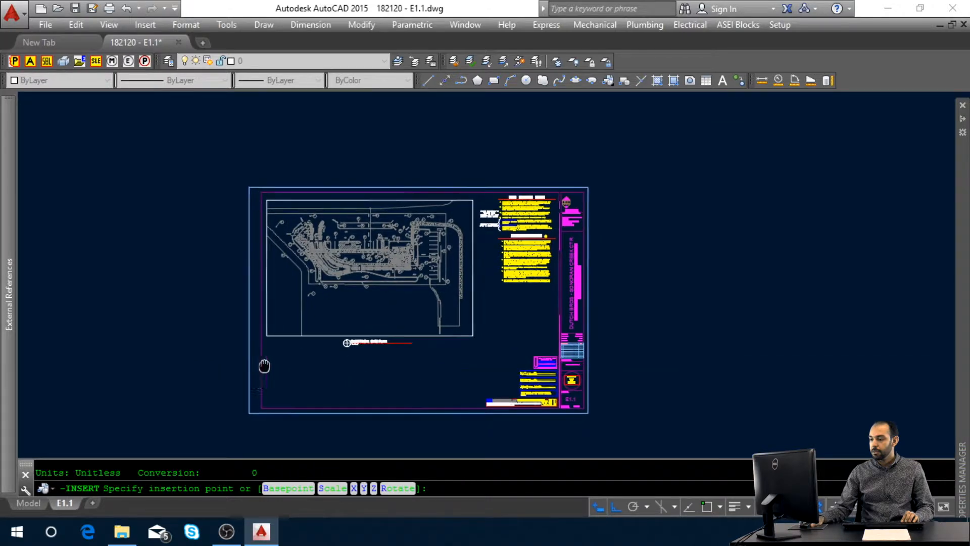
pyautogui.moveTo(272, 419); pyautogui.dragTo(271, 339, button='middle')
pyautogui.click(255, 353)
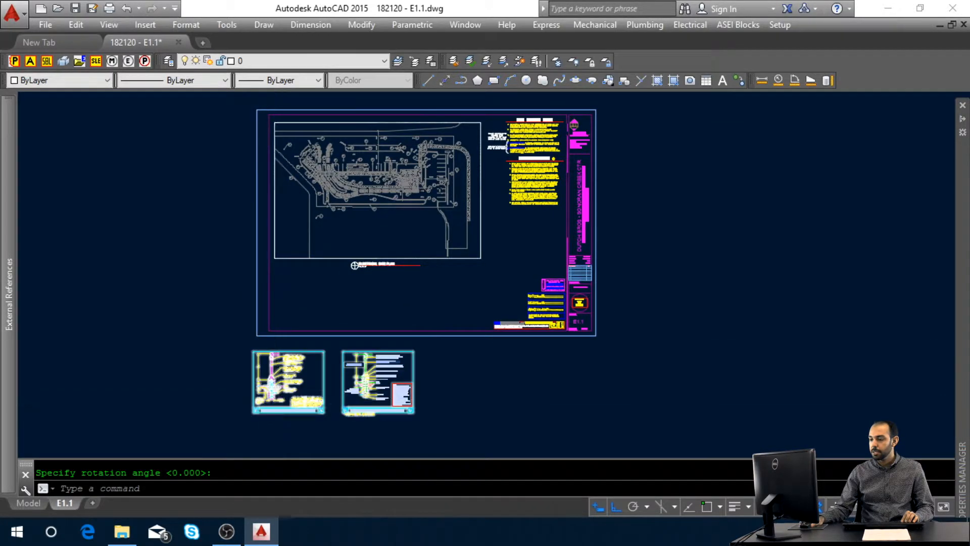
# Burst the inserted pole-mounted fixture block into separate objects.
pyautogui.scroll(3, 295, 400)
pyautogui.click(295, 399)
pyautogui.click(294, 389)
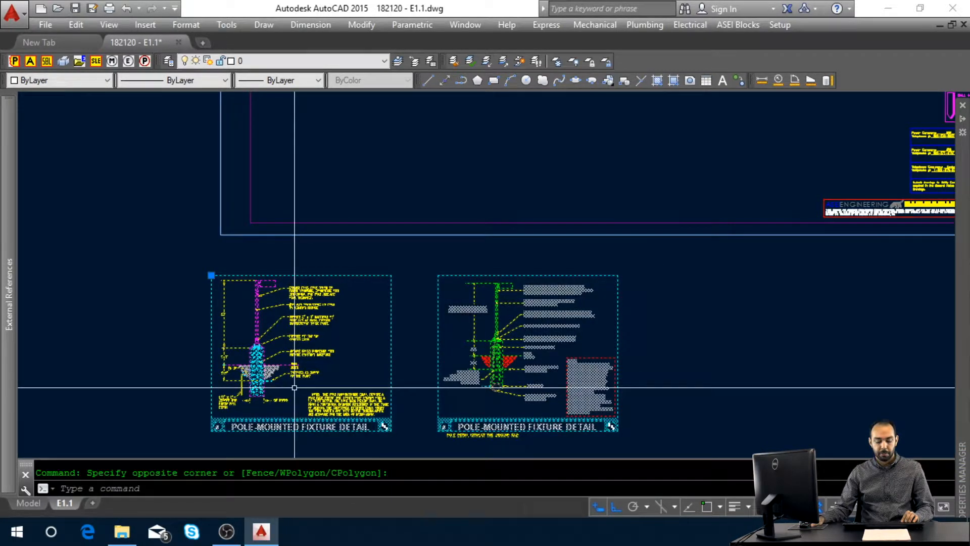
pyautogui.press('BackSpace')
pyautogui.press('BackSpace')
pyautogui.press('BackSpace')
pyautogui.press('BackSpace')
pyautogui.press('BackSpace')
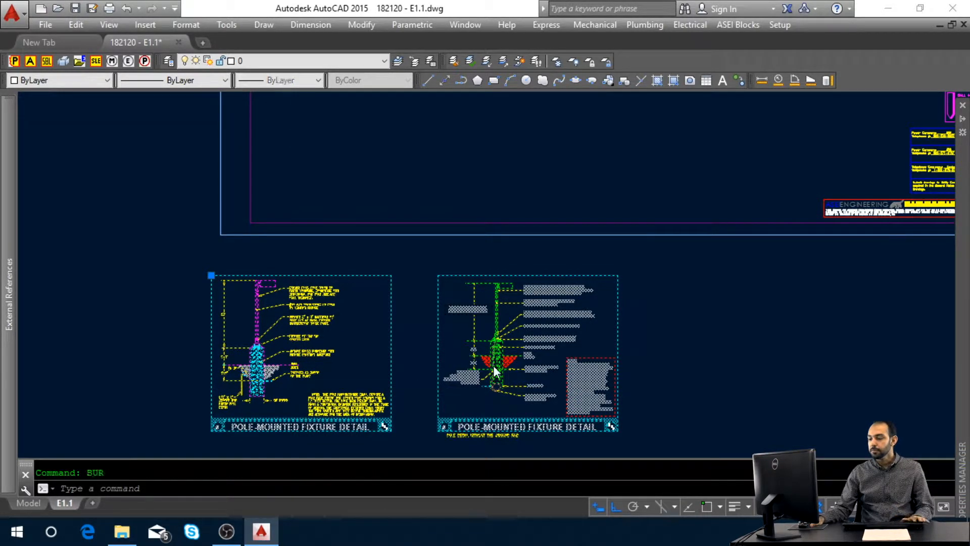
pyautogui.press('Escape')
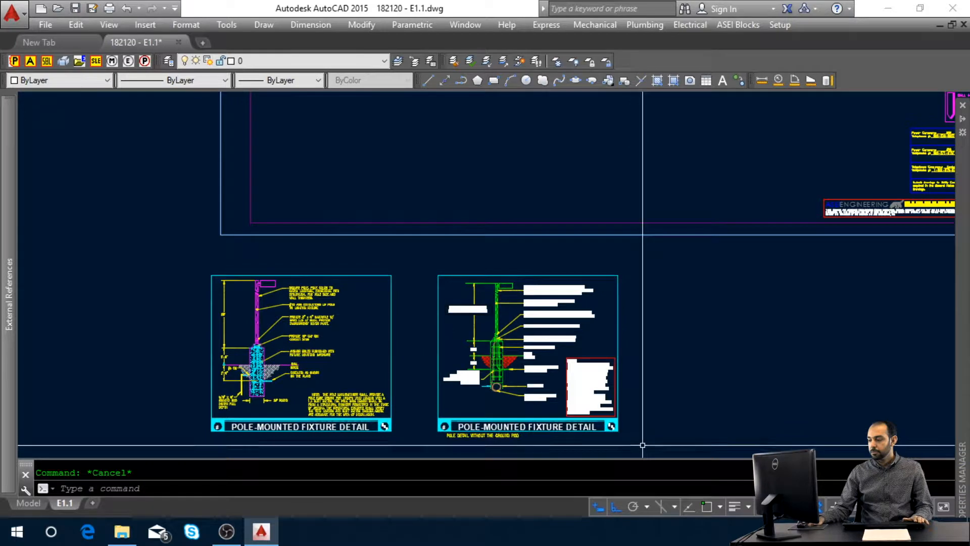
# Erase the second pole-mounted fixture detail, the one containing the red-framed note.
pyautogui.click(642, 446)
pyautogui.click(408, 260)
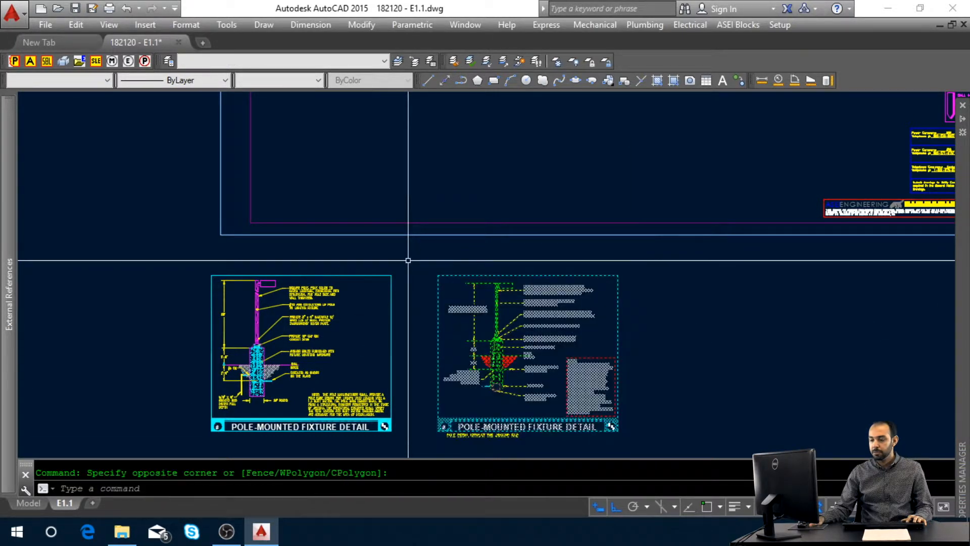
pyautogui.write('E')
pyautogui.press('Return')
pyautogui.scroll(-2, 412, 270)
# Move the remaining pole-mounted fixture detail by its upper corner into the sheet, under the viewport beside the plan title.
pyautogui.click(445, 399)
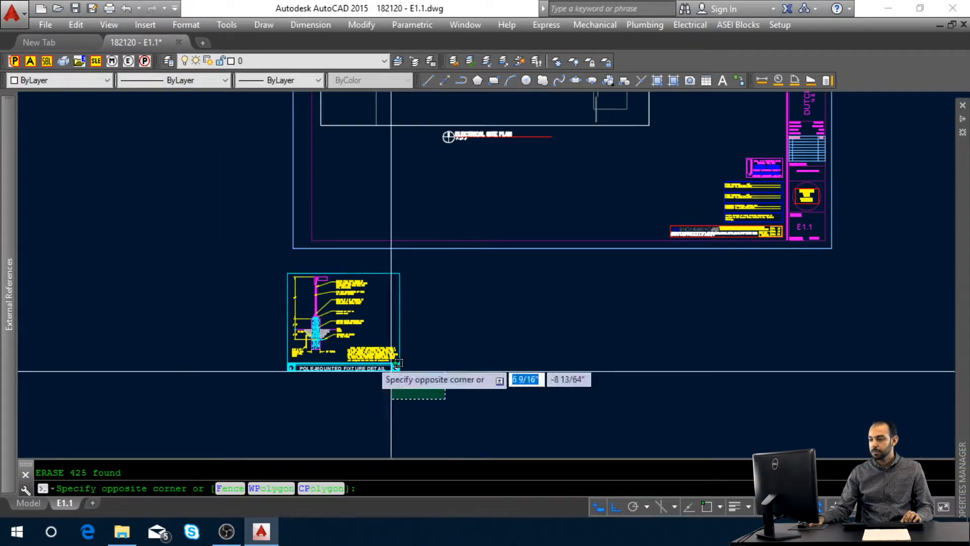
pyautogui.click(280, 271)
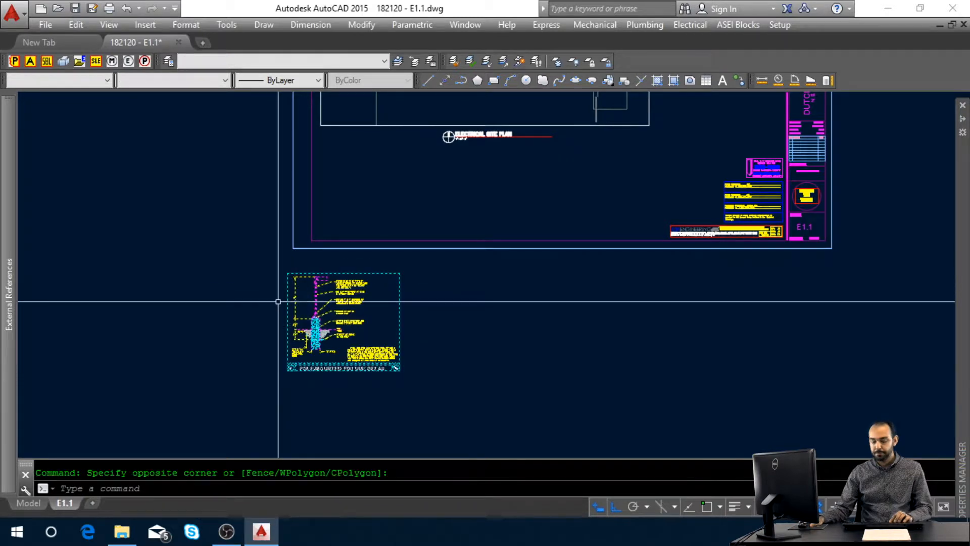
pyautogui.write('m')
pyautogui.press('Return')
pyautogui.keyDown('shift'); pyautogui.rightClick(397, 346); pyautogui.keyUp('shift')
pyautogui.click(438, 273)
pyautogui.click(399, 273)
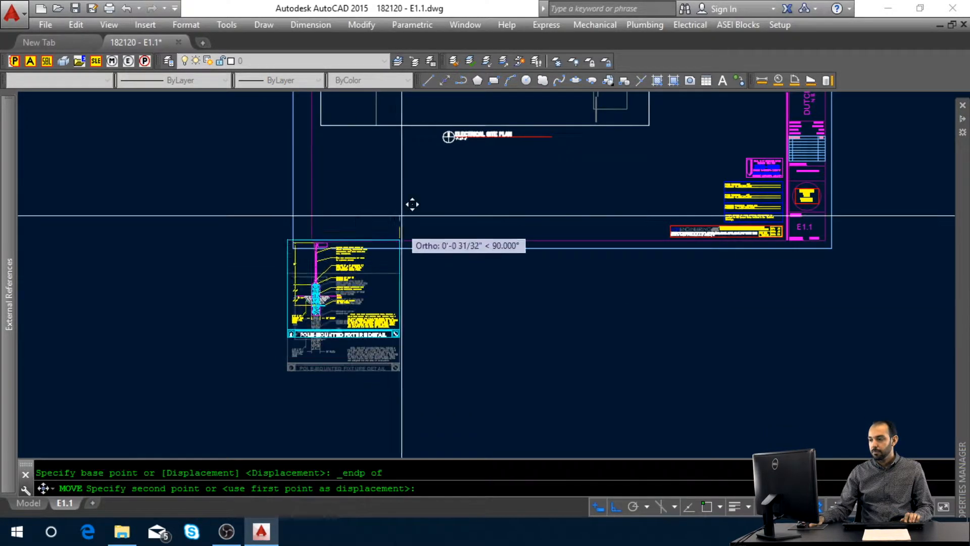
pyautogui.press('F10')
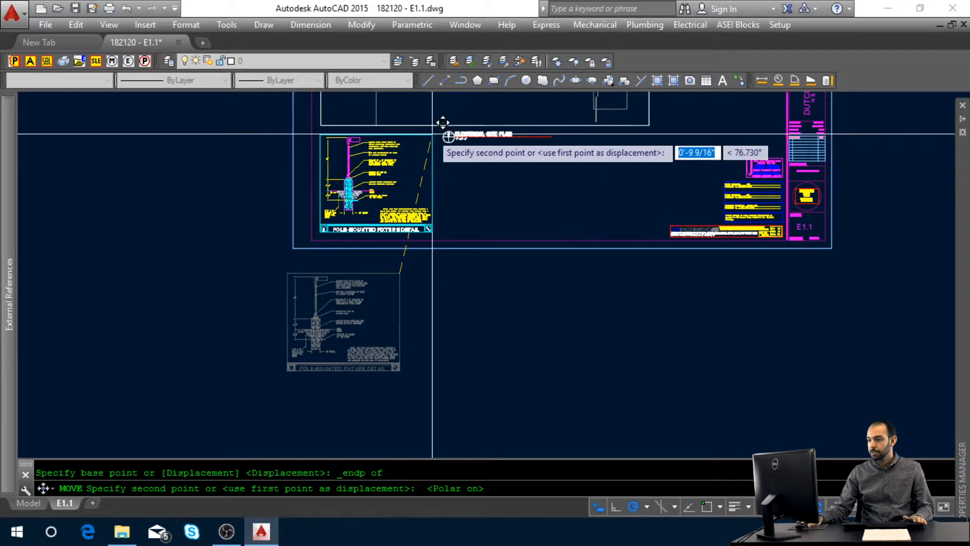
pyautogui.click(437, 133)
pyautogui.press('Escape')
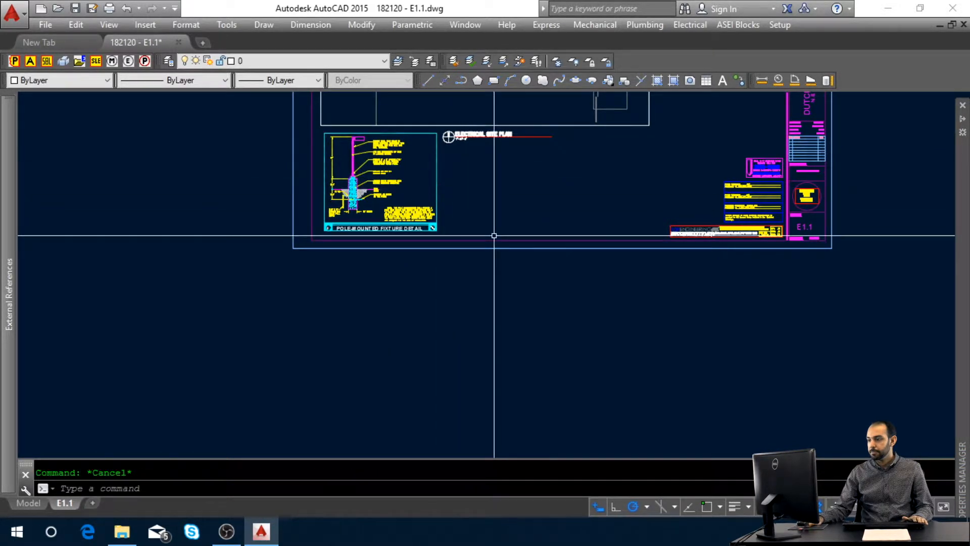
# Insert the Trench Section details below the sheet and burst the block into separate objects.
pyautogui.click(695, 28)
pyautogui.moveTo(702, 62)
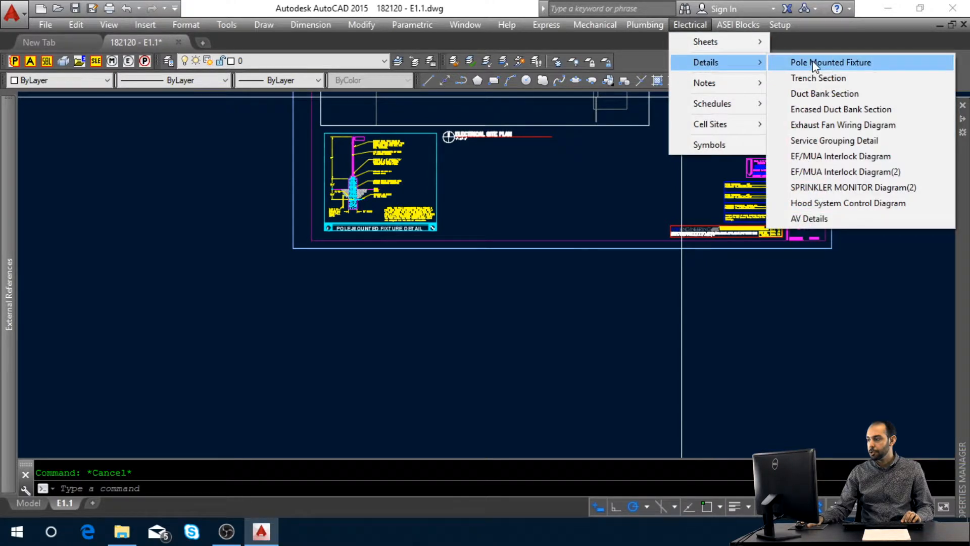
pyautogui.click(811, 77)
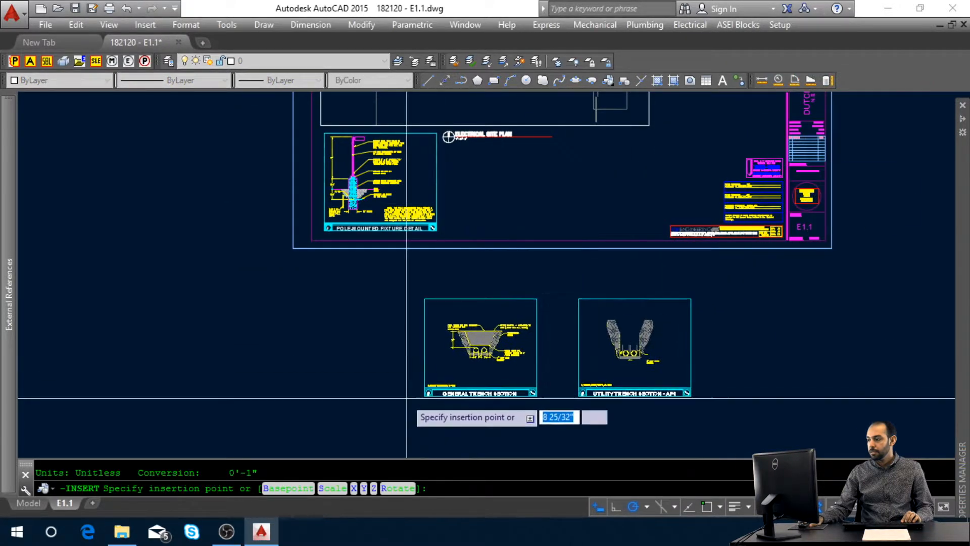
pyautogui.click(323, 400)
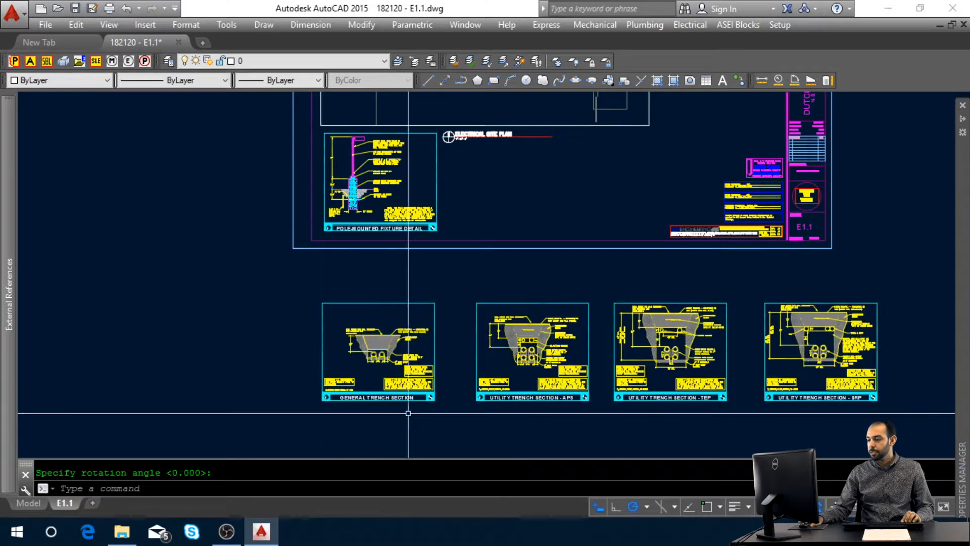
pyautogui.click(440, 421)
pyautogui.click(429, 394)
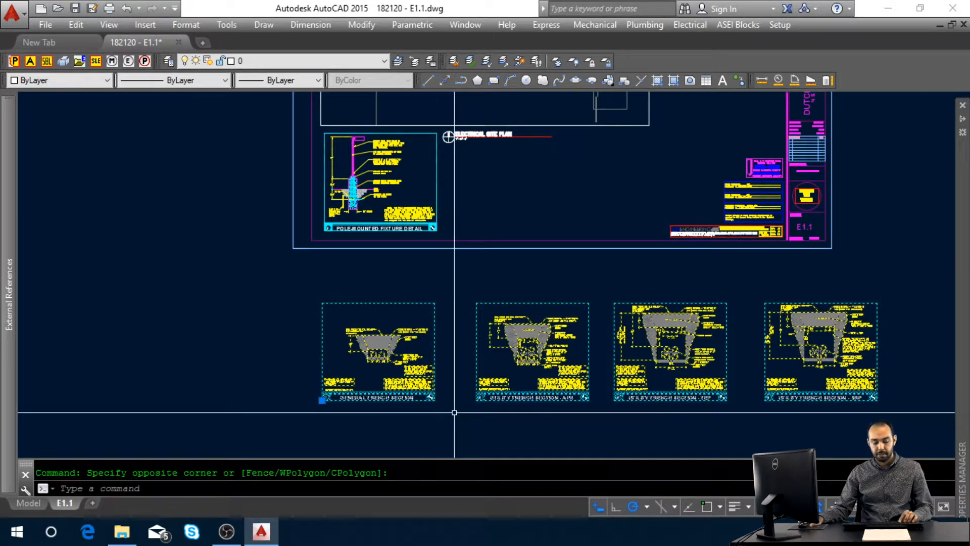
pyautogui.write('BURST')
pyautogui.press('Return')
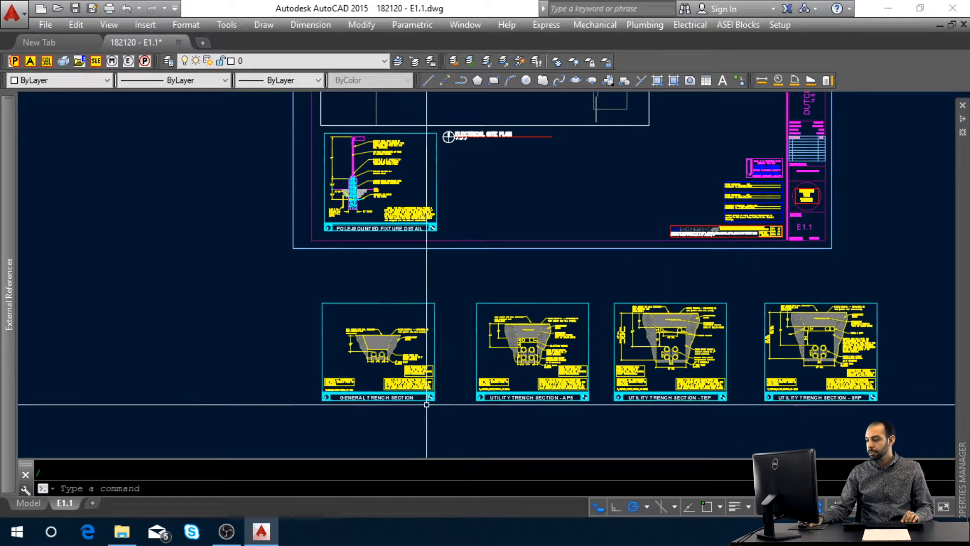
# Erase the general, APS and TEP trench sections, keeping only the SRP utility trench section.
pyautogui.click(605, 415)
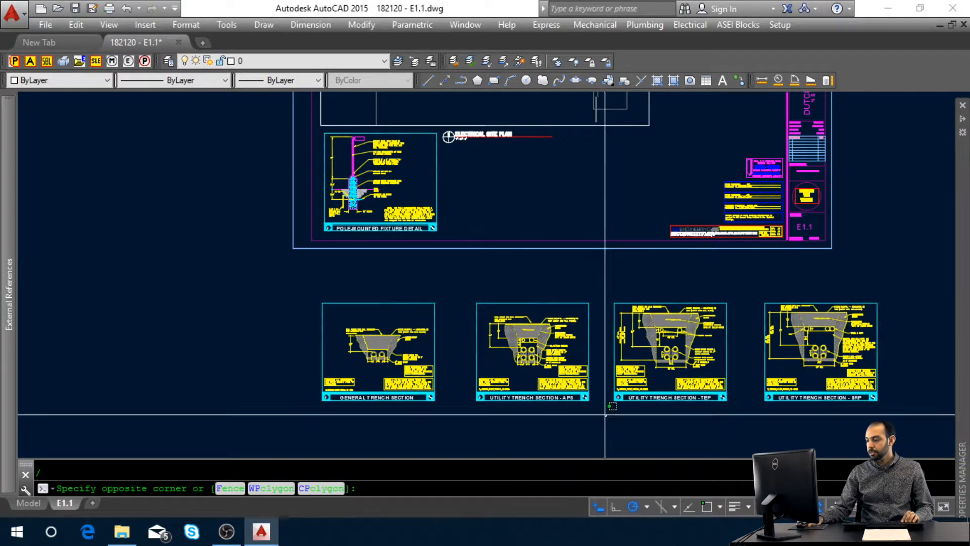
pyautogui.click(264, 281)
pyautogui.write('E')
pyautogui.press('Return')
pyautogui.click(570, 299)
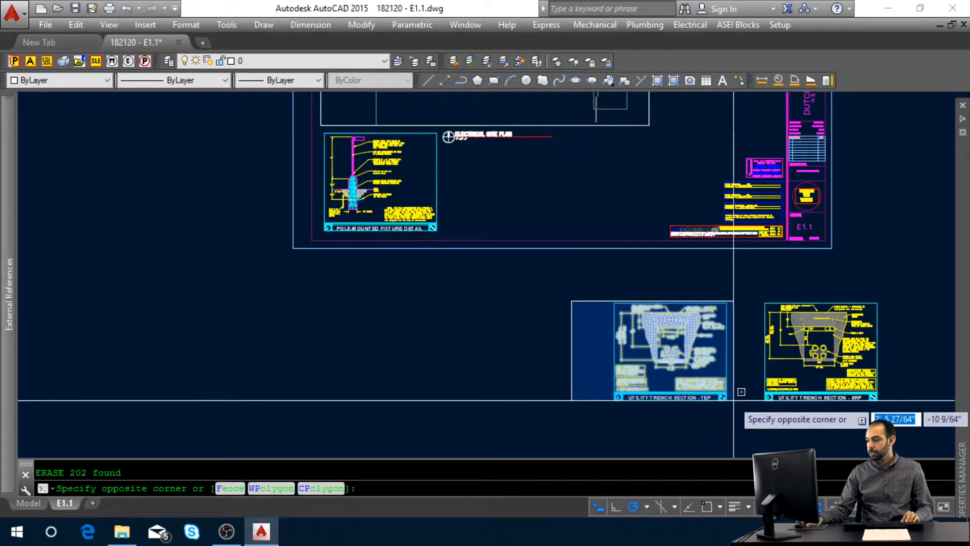
pyautogui.click(763, 410)
pyautogui.press('Delete')
# Move the SRP utility trench section by its lower corner into the sheet, directly beside the pole-mounted fixture detail and level with its base.
pyautogui.click(912, 419)
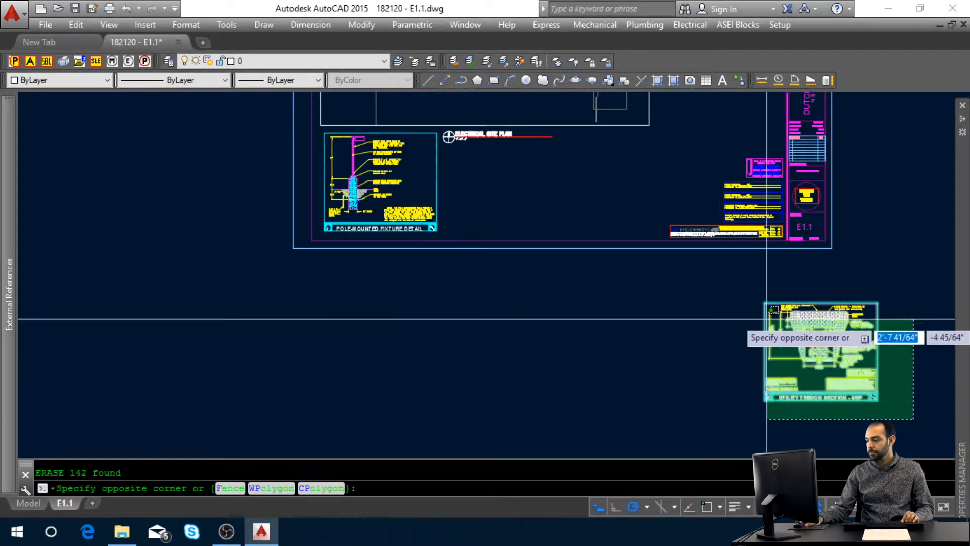
pyautogui.click(729, 366)
pyautogui.write('m')
pyautogui.press('space')
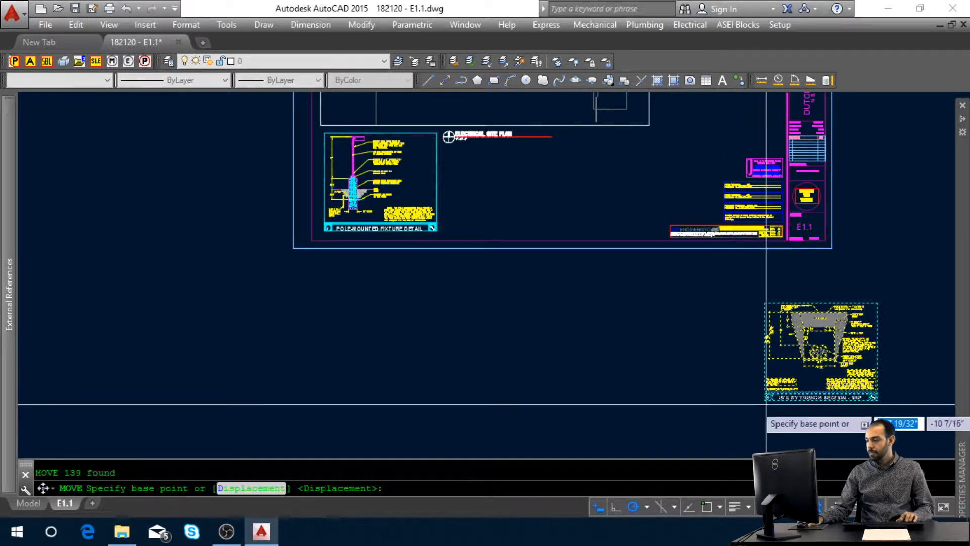
pyautogui.keyDown('shift'); pyautogui.rightClick(764, 405); pyautogui.keyUp('shift')
pyautogui.press('e')
pyautogui.scroll(6, 767, 405)
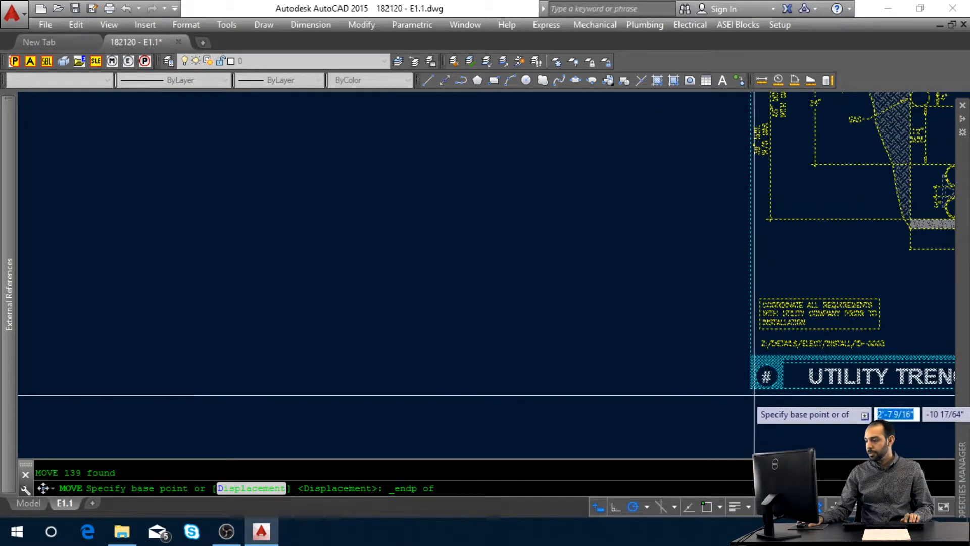
pyautogui.click(753, 390)
pyautogui.scroll(-6, 730, 435)
pyautogui.keyDown('shift'); pyautogui.rightClick(559, 365); pyautogui.keyUp('shift')
pyautogui.press('f')
pyautogui.moveTo(308, 253); pyautogui.dragTo(356, 382, button='middle')
pyautogui.keyDown('shift'); pyautogui.rightClick(274, 290); pyautogui.keyUp('shift')
pyautogui.press('e')
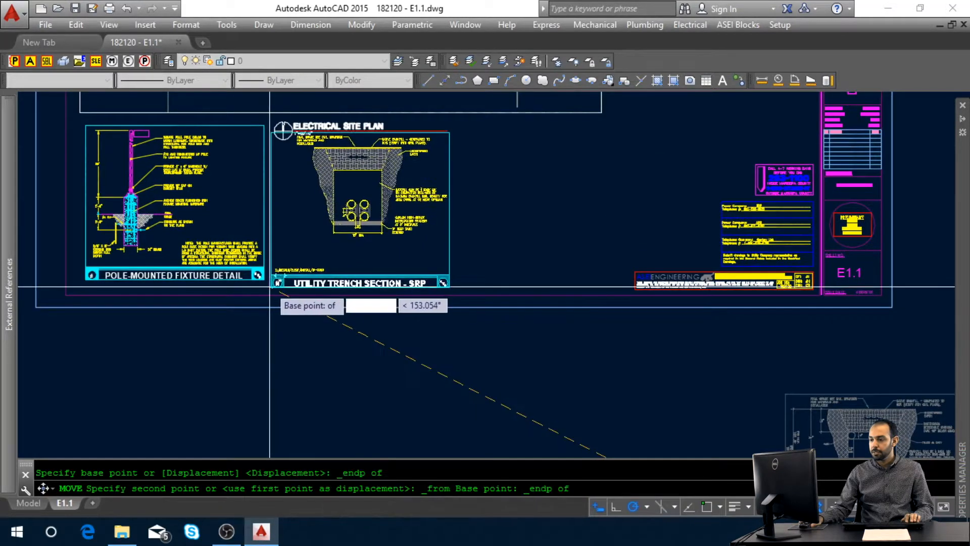
pyautogui.click(265, 282)
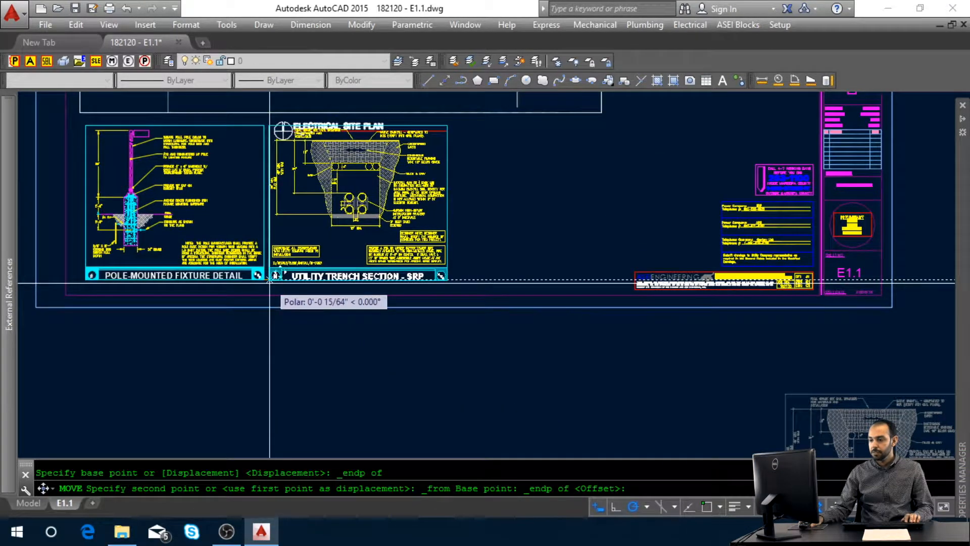
pyautogui.press('F8')
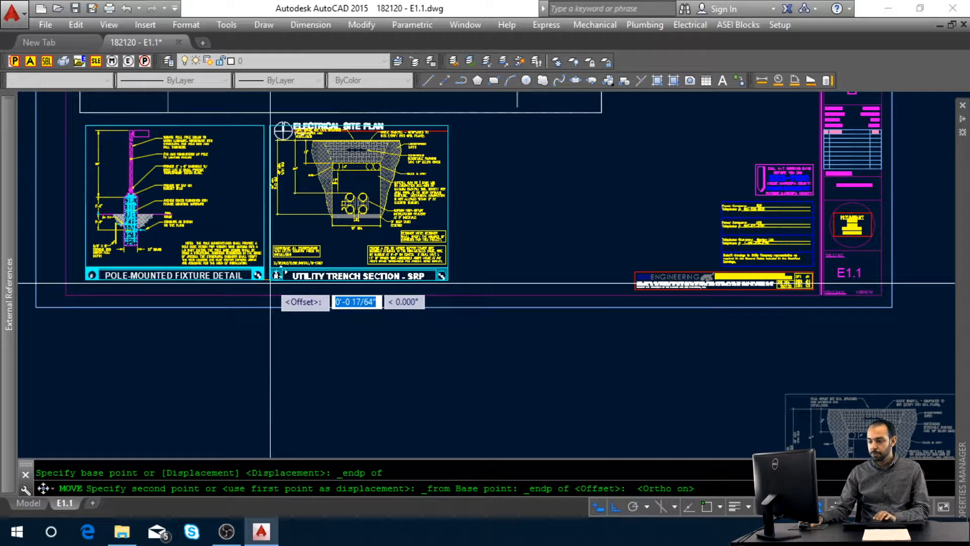
pyautogui.press('Escape')
# Move the Electrical Site Plan title straight up, clear of the trench detail, onto the lower edge of the viewport.
pyautogui.moveTo(271, 290)
pyautogui.mouseDown(button='middle')
pyautogui.moveTo(325, 343)
pyautogui.moveTo(375, 359)
pyautogui.mouseUp(button='middle')
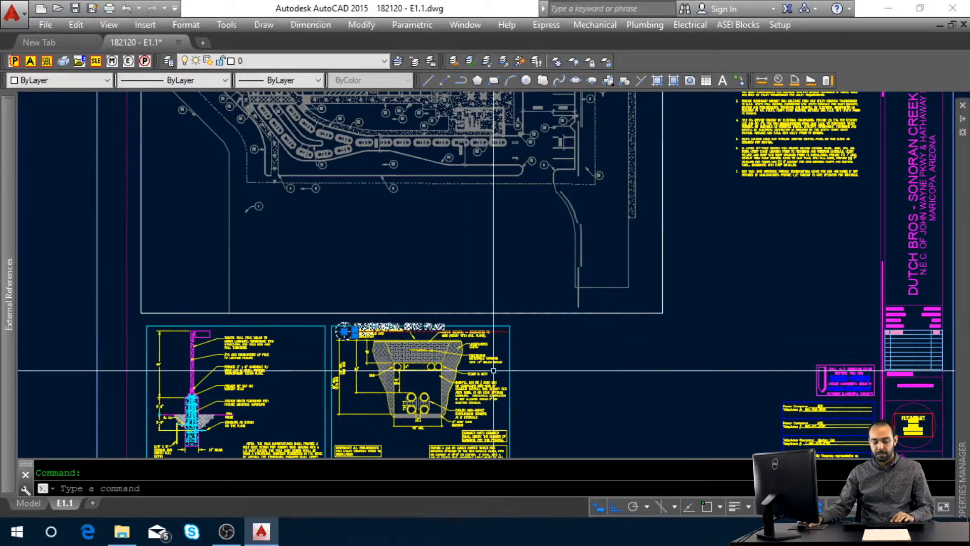
pyautogui.write('m')
pyautogui.press('space')
pyautogui.click(581, 394)
pyautogui.click(581, 373)
pyautogui.press('Escape')
# Stretch the viewport's lower edge up by about 1/2" so that it sits above the plan title.
pyautogui.click(624, 321)
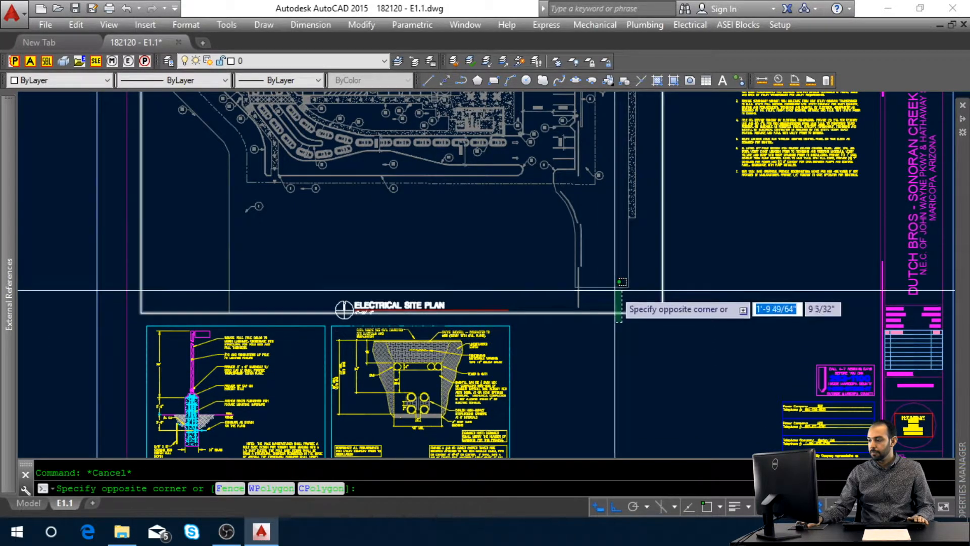
pyautogui.click(615, 289)
pyautogui.click(663, 313)
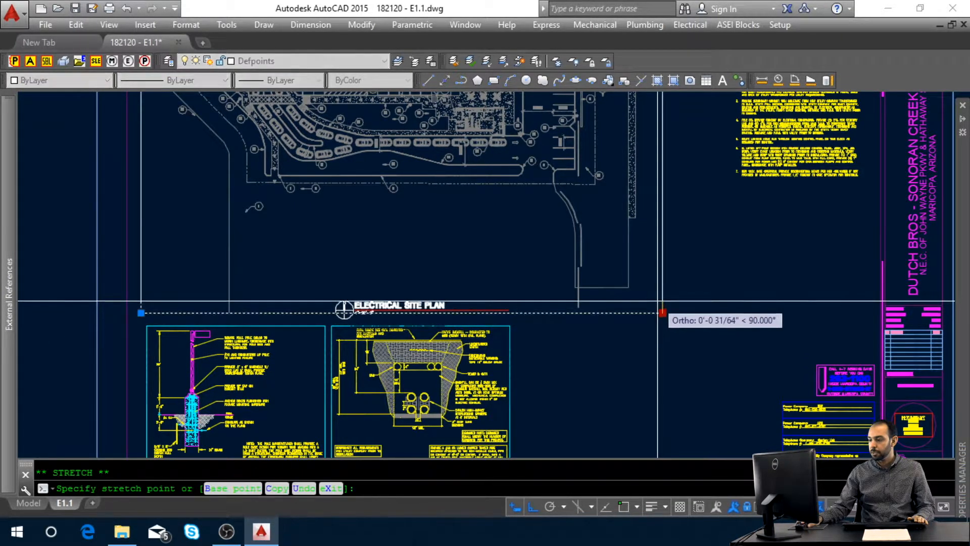
pyautogui.click(663, 299)
pyautogui.press('Escape')
pyautogui.scroll(-2, 451, 324)
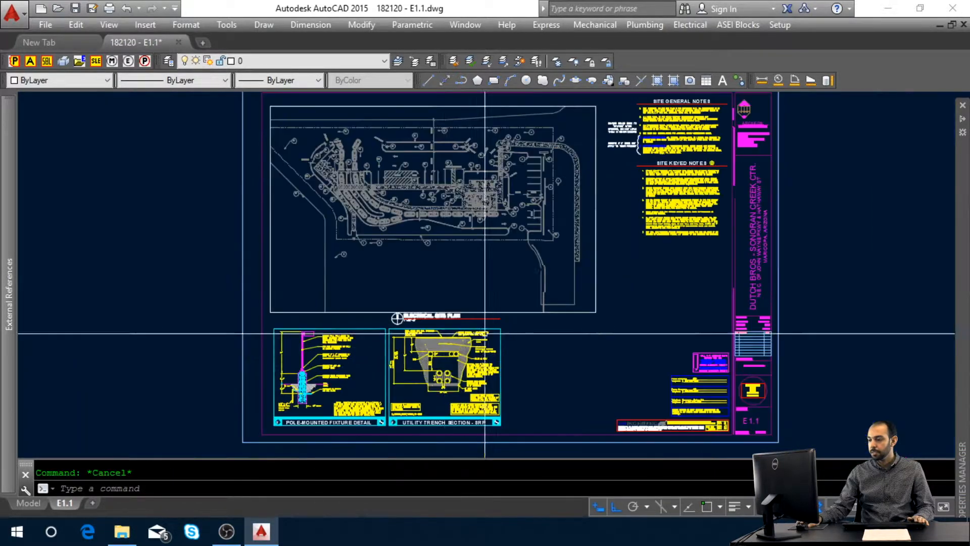
# Move both the pole-mounted fixture and trench details towards the engineering strip, aligning their lower edge with a reference point on the strip.
pyautogui.scroll(2, 444, 326)
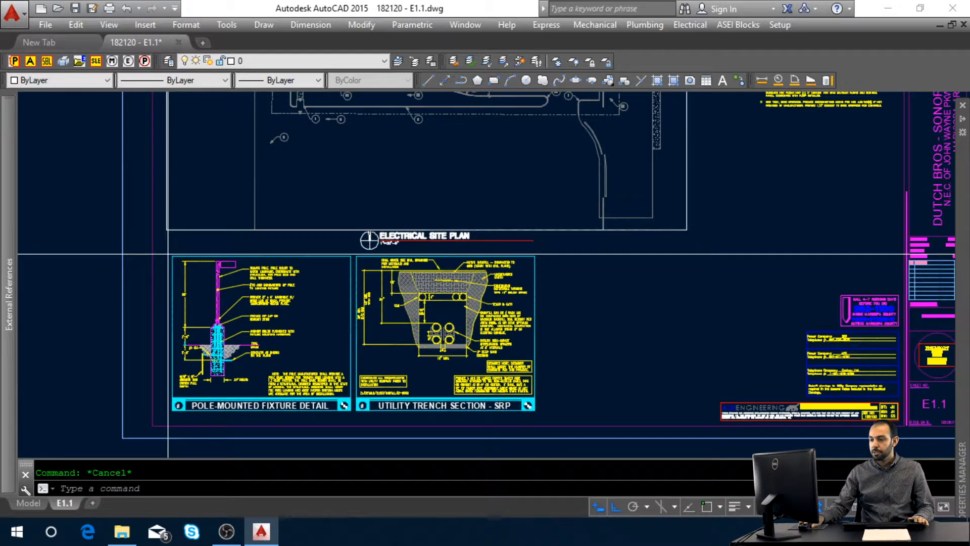
pyautogui.click(170, 255)
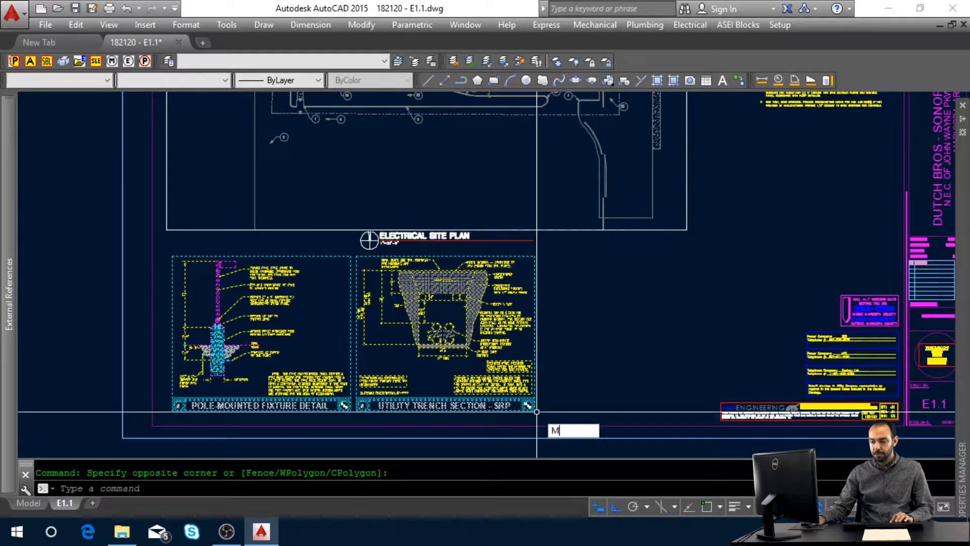
pyautogui.press('space')
pyautogui.keyDown('shift'); pyautogui.rightClick(537, 412); pyautogui.keyUp('shift')
pyautogui.press('e')
pyautogui.click(536, 412)
pyautogui.keyDown('shift'); pyautogui.rightClick(678, 408); pyautogui.keyUp('shift')
pyautogui.press('f')
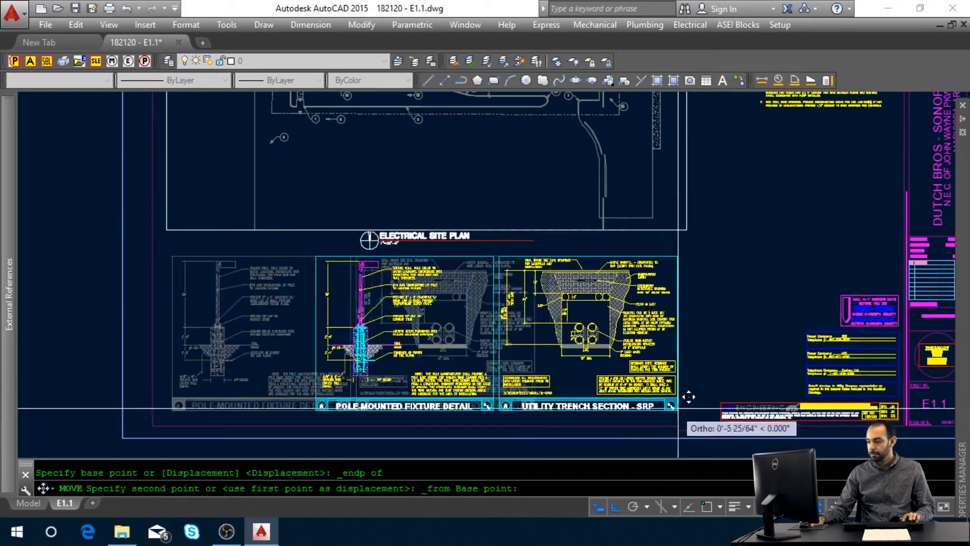
pyautogui.keyDown('shift'); pyautogui.rightClick(697, 408); pyautogui.keyUp('shift')
pyautogui.press('e')
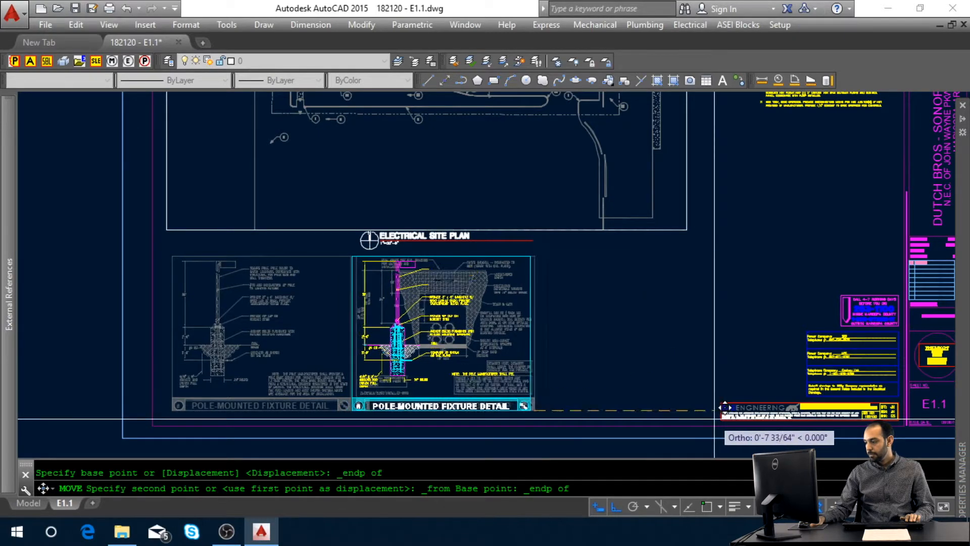
pyautogui.click(722, 407)
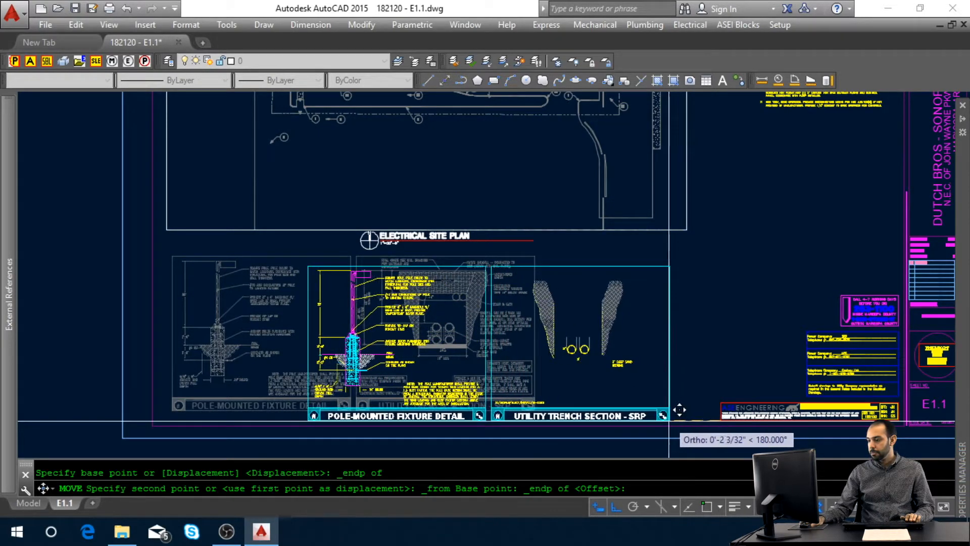
pyautogui.click(629, 410)
# Freeze the site background's dimension and keynote bubble layers in model space and return to the E1.1 layout.
pyautogui.write('z')
pyautogui.press('Return')
pyautogui.write('a')
pyautogui.press('Return')
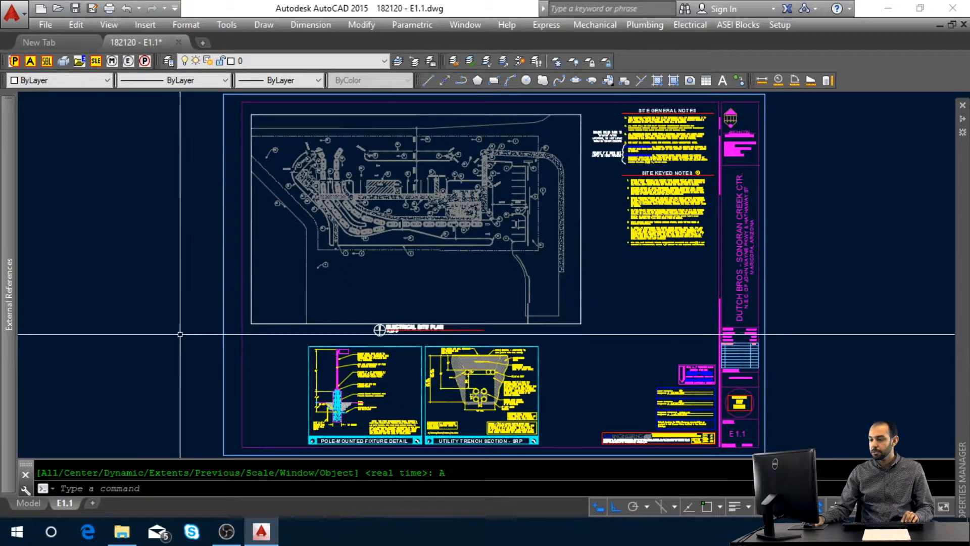
pyautogui.click(25, 503)
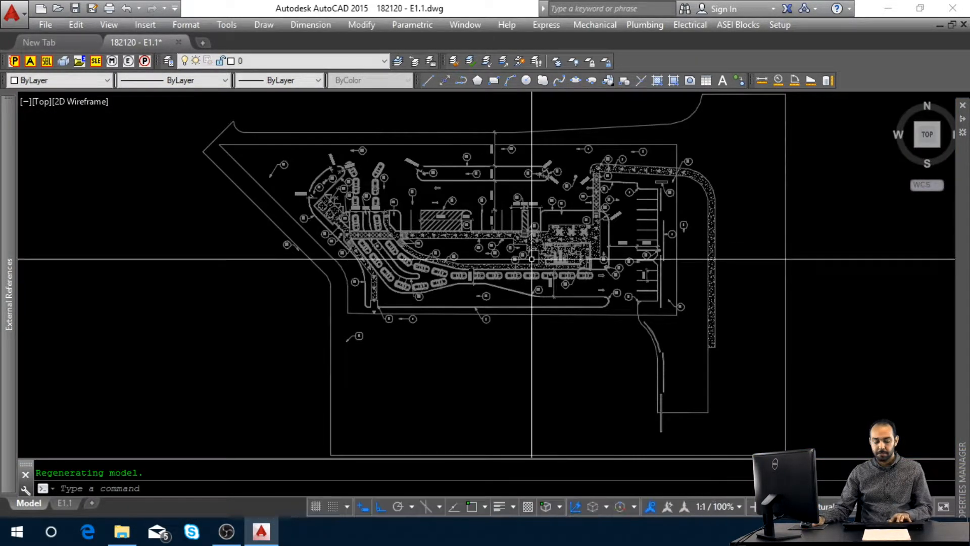
pyautogui.write('layfrz')
pyautogui.press('Return')
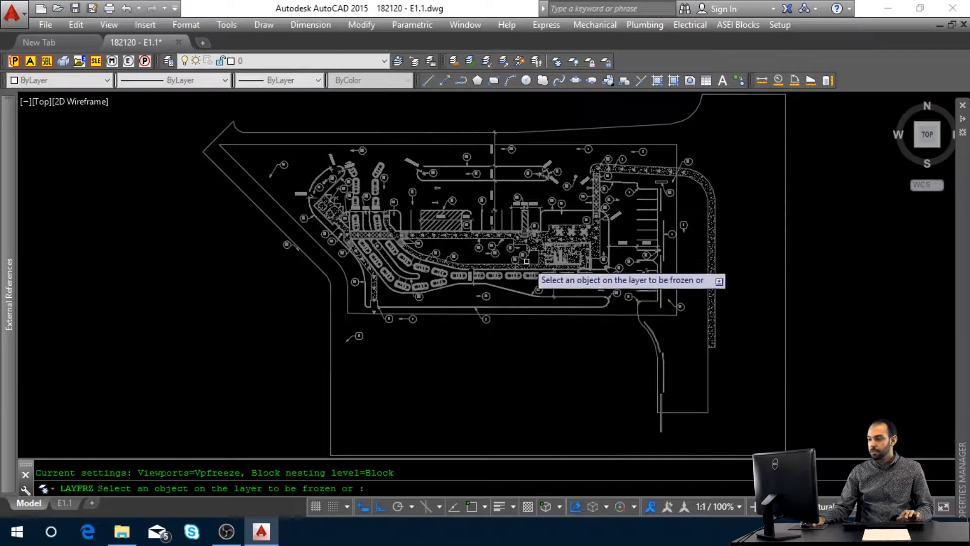
pyautogui.scroll(2, 518, 240)
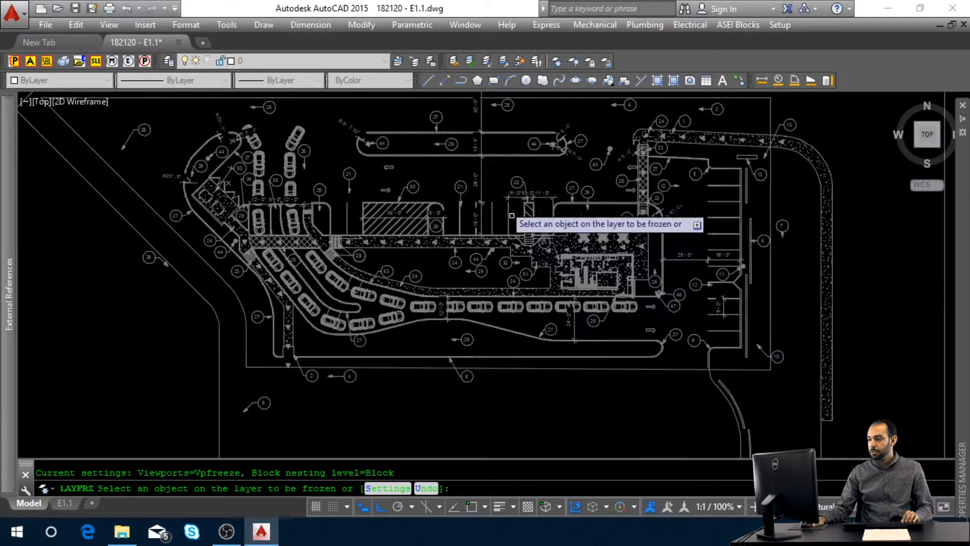
pyautogui.click(481, 170)
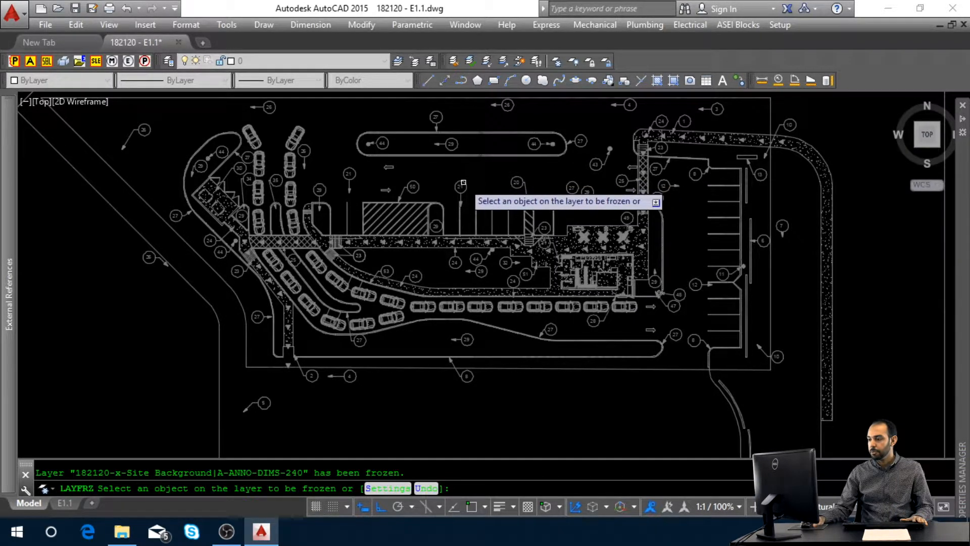
pyautogui.click(463, 182)
pyautogui.press('Return')
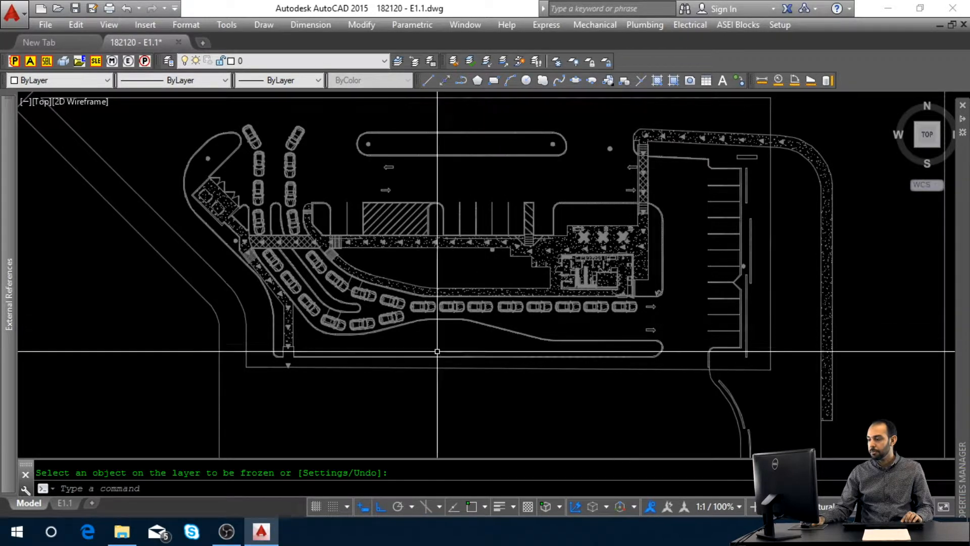
pyautogui.click(64, 503)
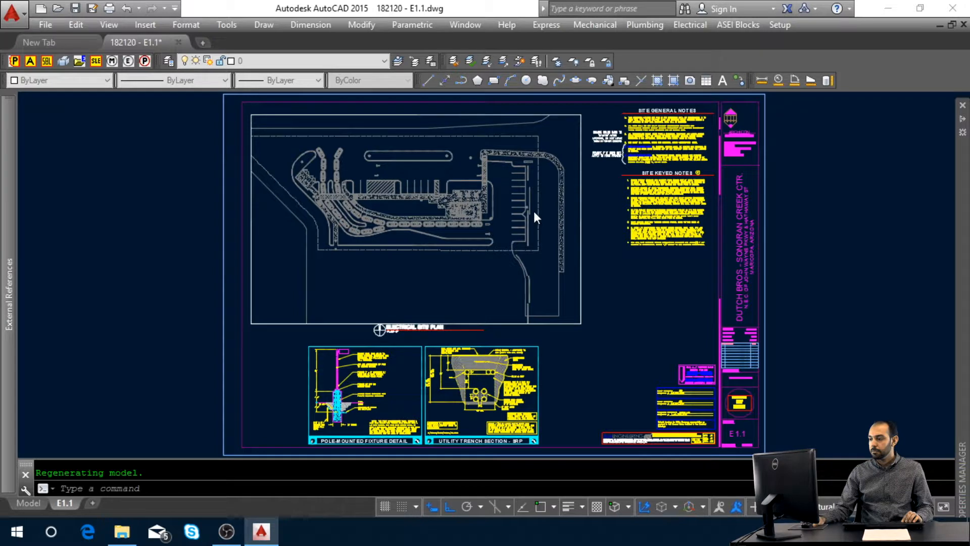
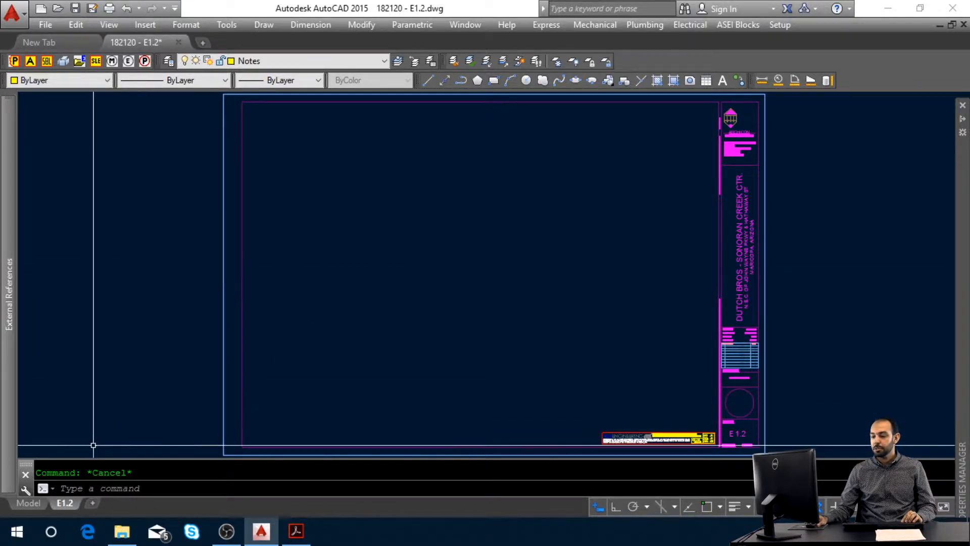
# Attach 182120-x-Site Background.dwg as an external reference in the E1.2 drawing's model space, at insertion point 0,0,0 and scale 1.
pyautogui.click(45, 501)
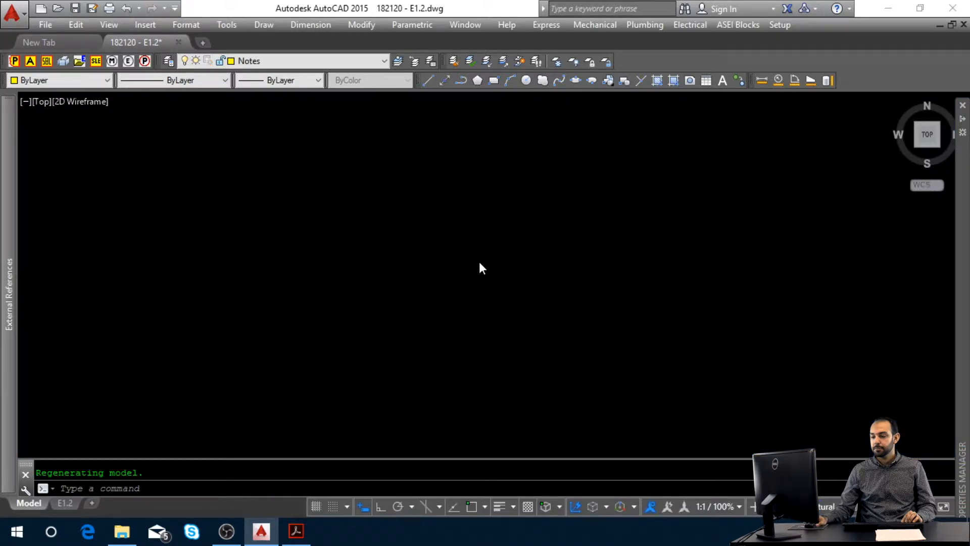
pyautogui.click(505, 217)
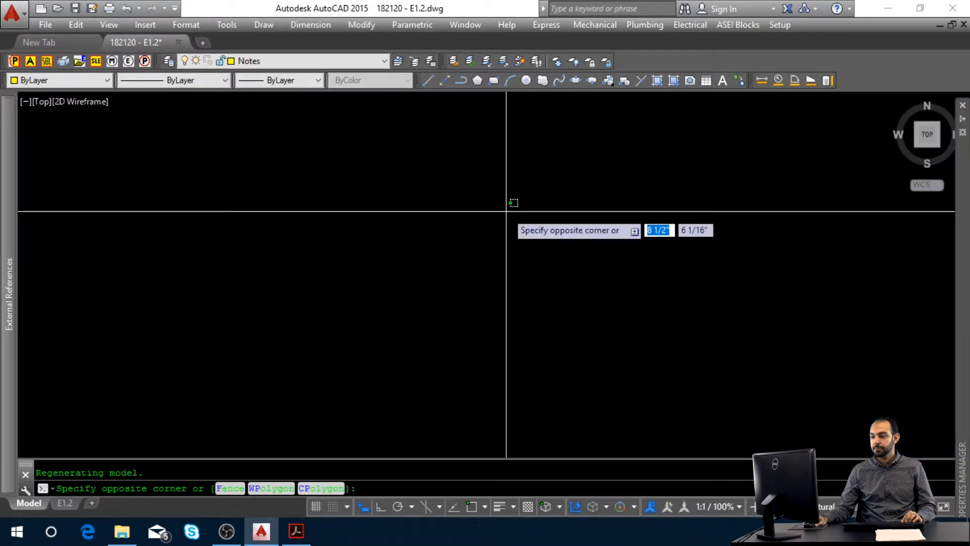
pyautogui.press('Escape')
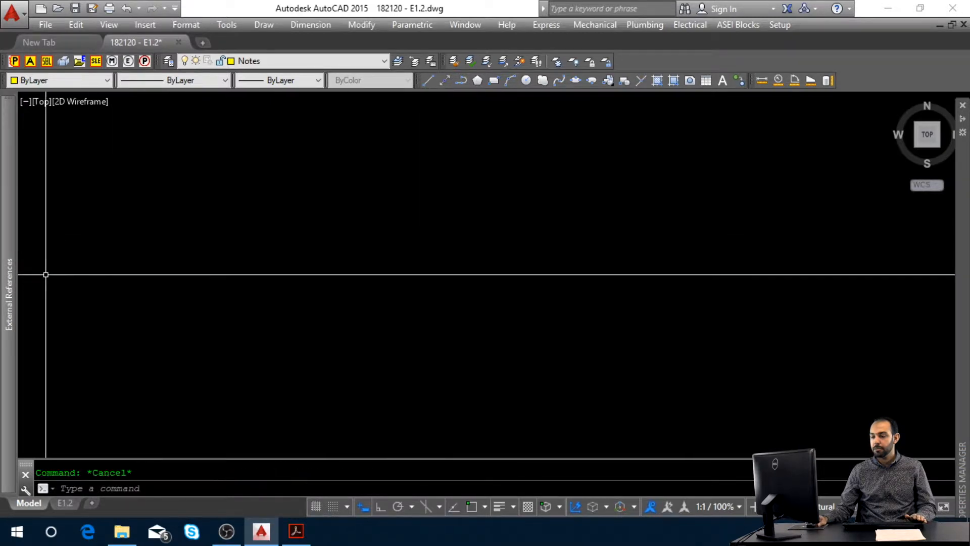
pyautogui.moveTo(9, 273)
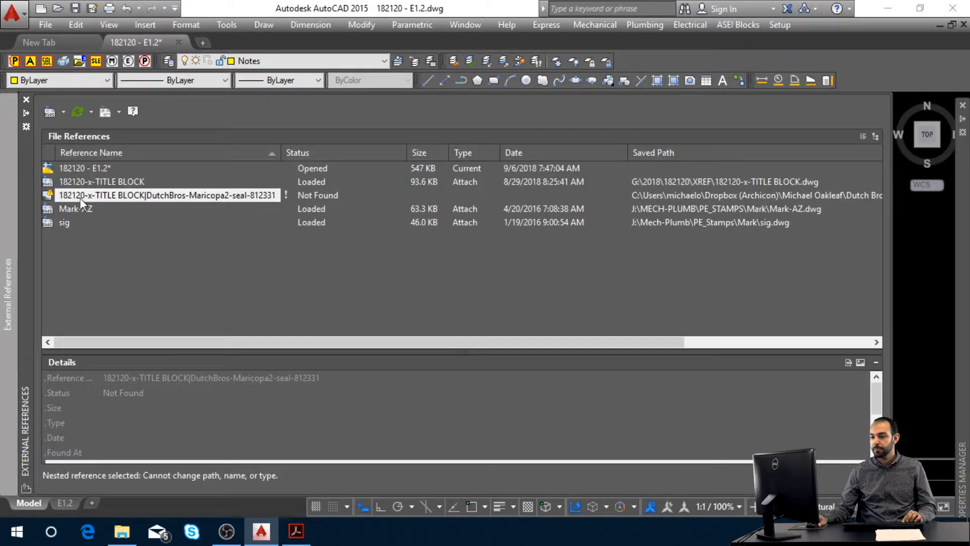
pyautogui.click(47, 115)
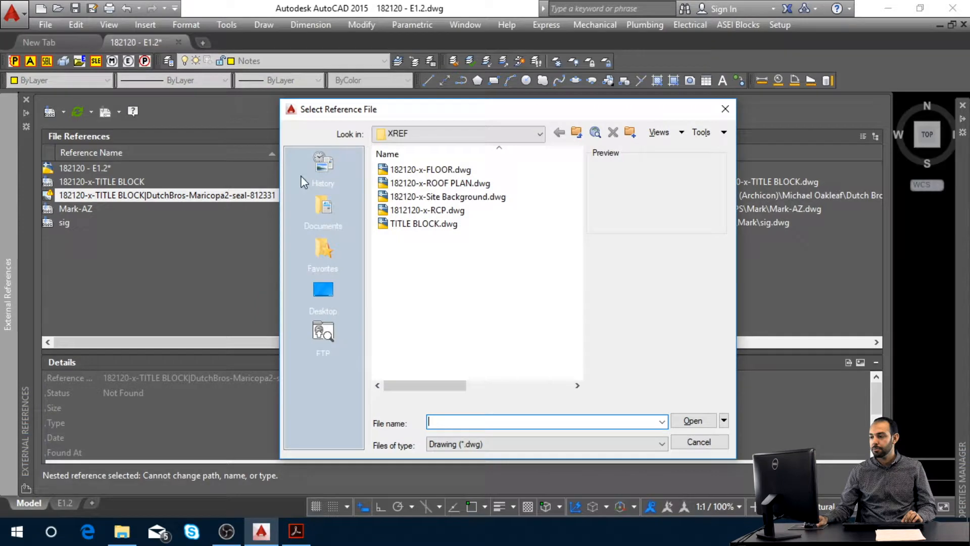
pyautogui.click(421, 198)
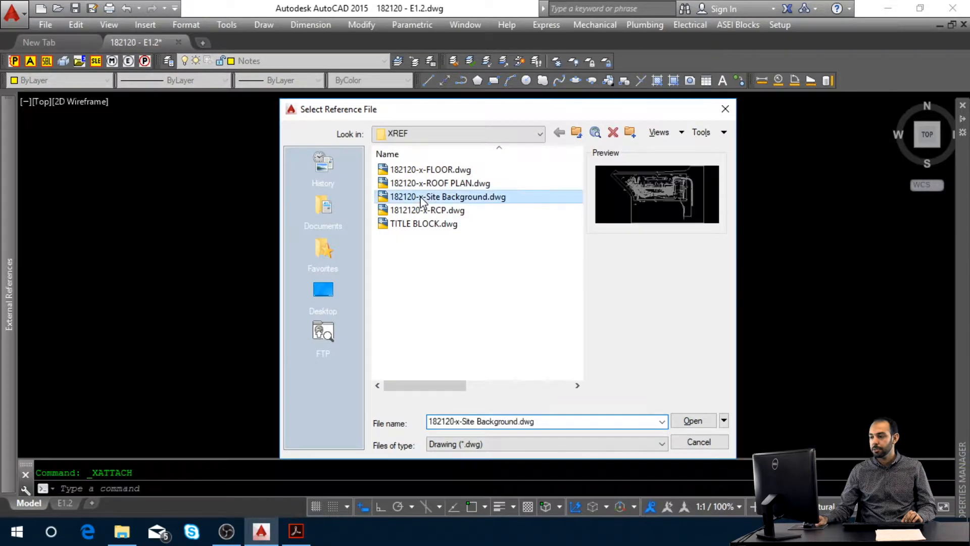
pyautogui.click(698, 422)
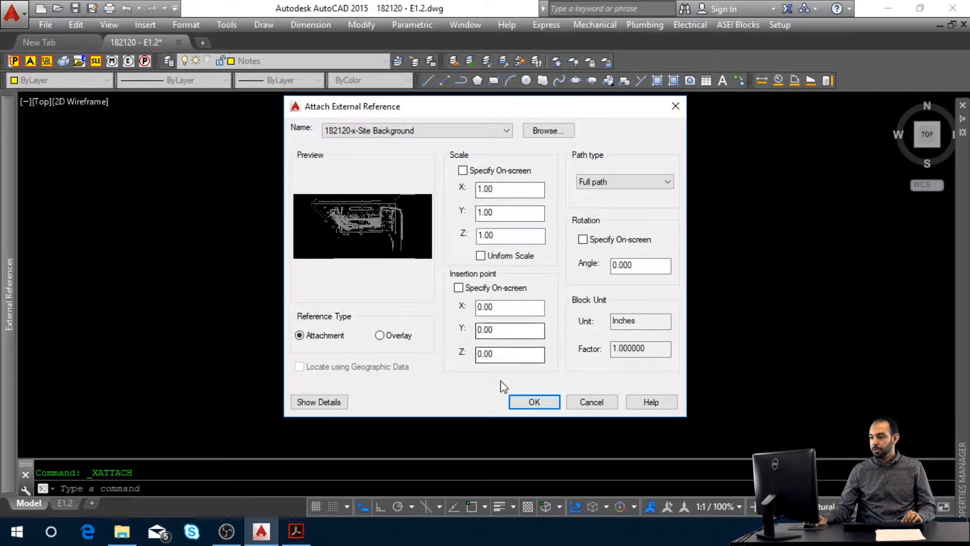
pyautogui.click(535, 406)
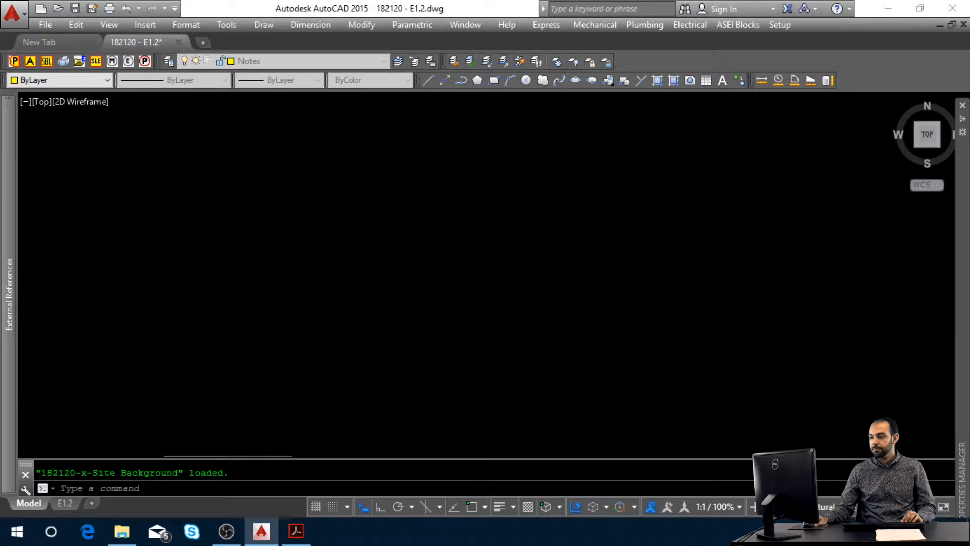
# Freeze the site background's dimension and keynote bubble layers in model space with LAYFRZ, allowing the regeneration.
pyautogui.middleClick(507, 359)
pyautogui.middleClick(507, 359)
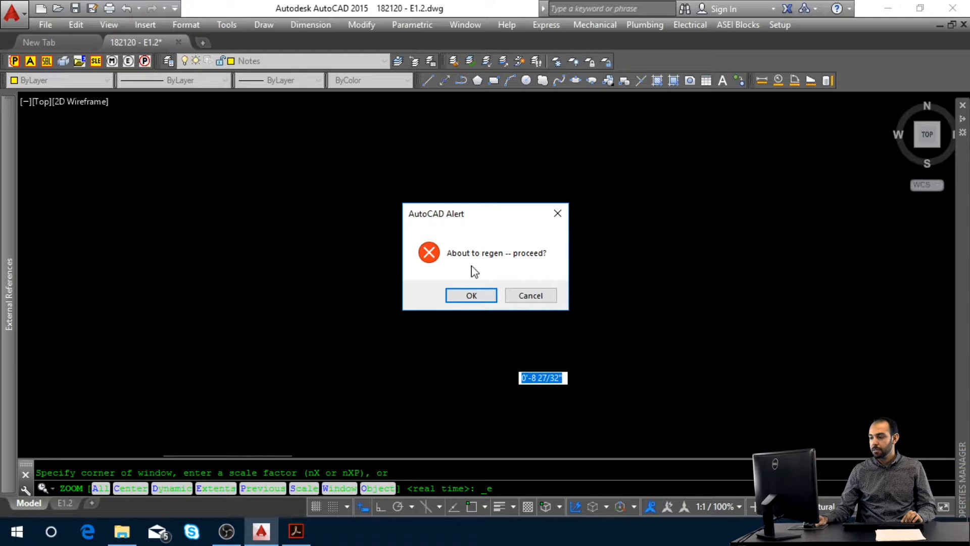
pyautogui.click(470, 296)
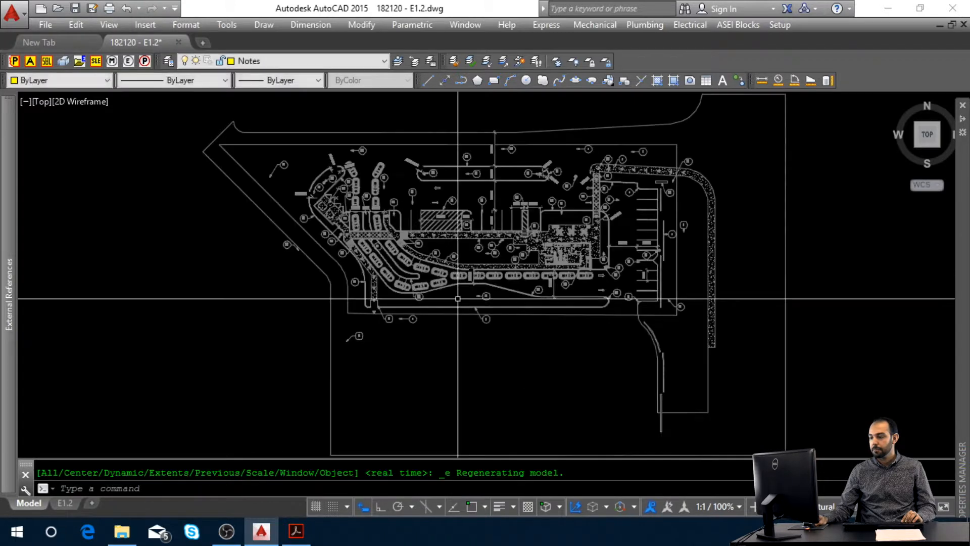
pyautogui.write('LAYFRZ')
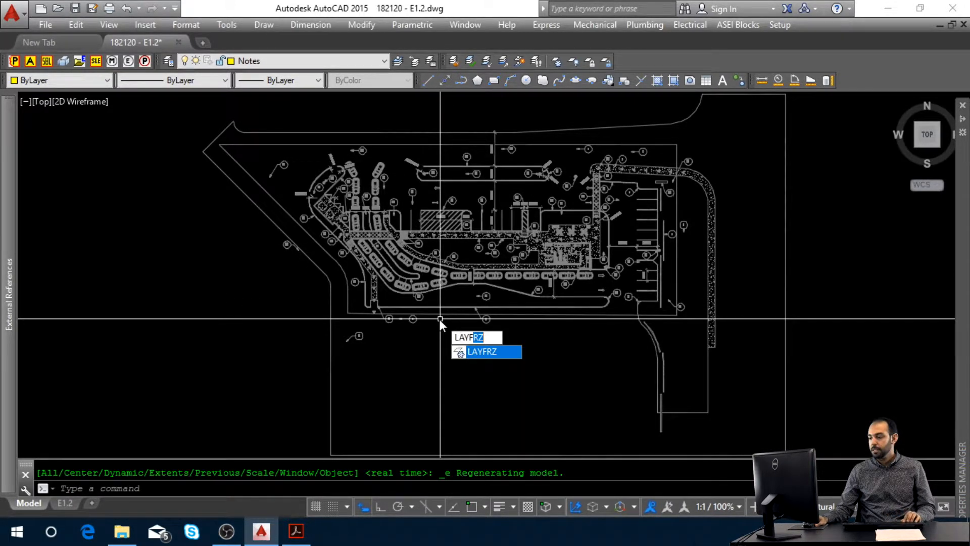
pyautogui.press('Return')
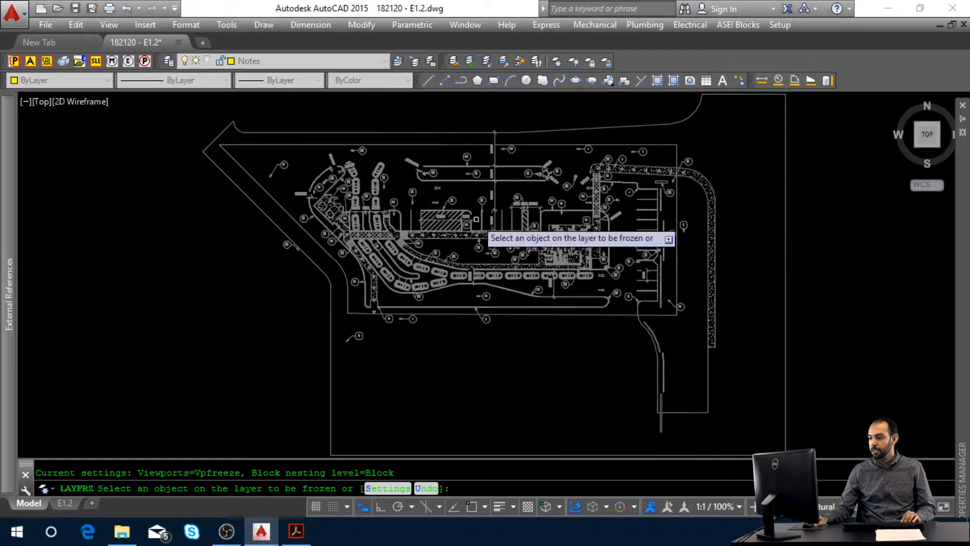
pyautogui.click(491, 195)
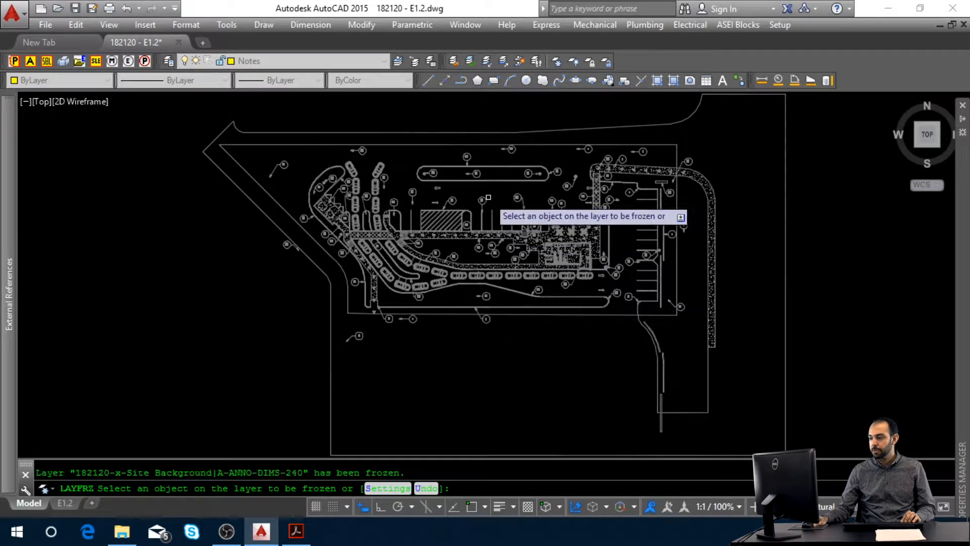
pyautogui.click(485, 200)
pyautogui.press('Return')
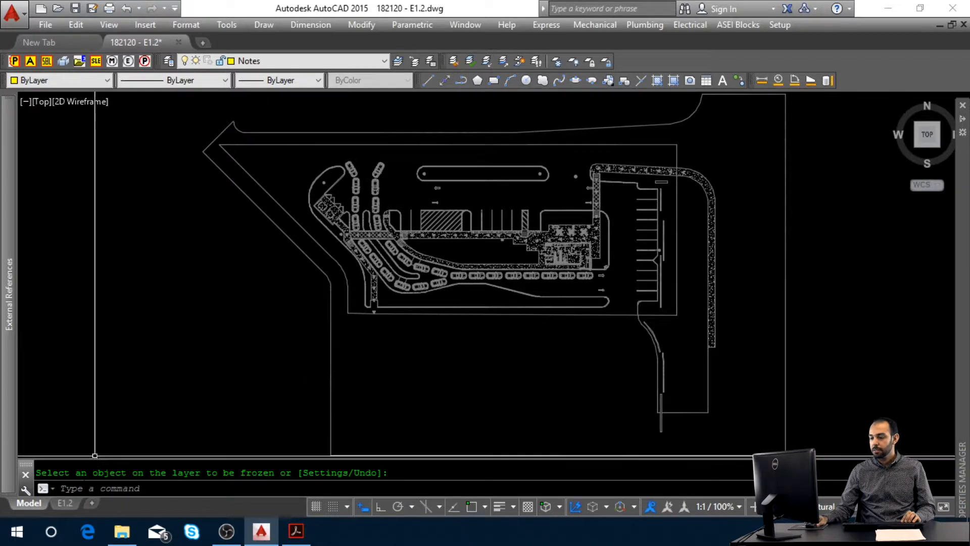
# Open the E1.2 layout and make Defpoints the current layer.
pyautogui.moveTo(67, 504)
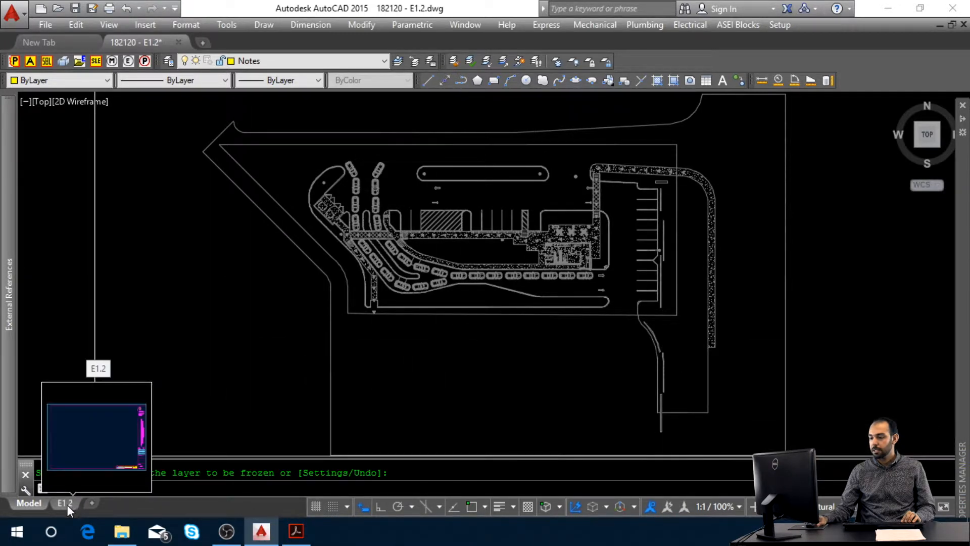
pyautogui.click(67, 504)
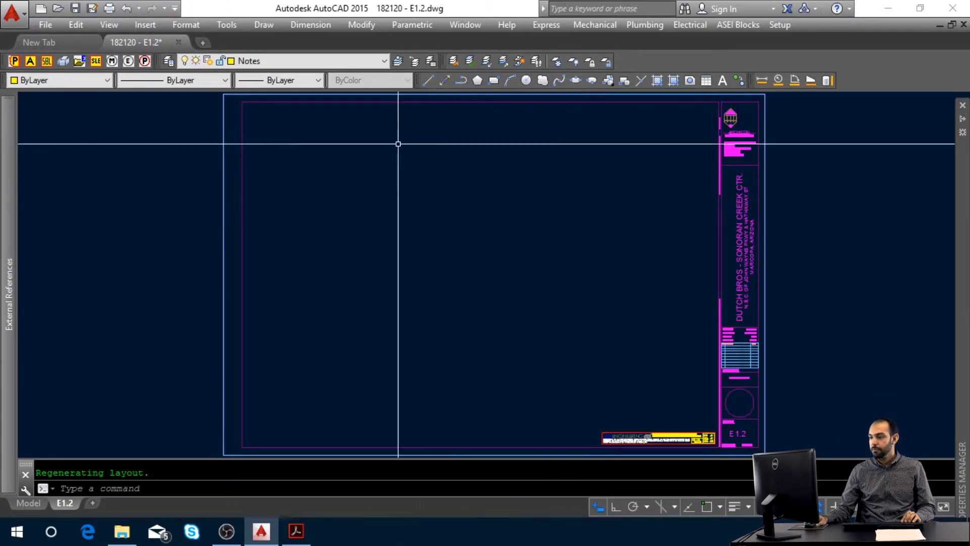
pyautogui.click(369, 62)
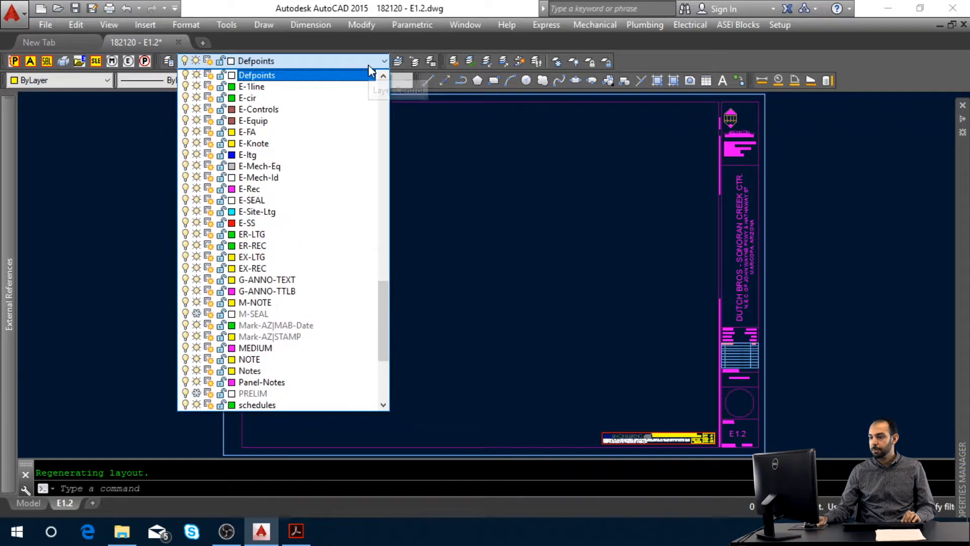
pyautogui.click(369, 66)
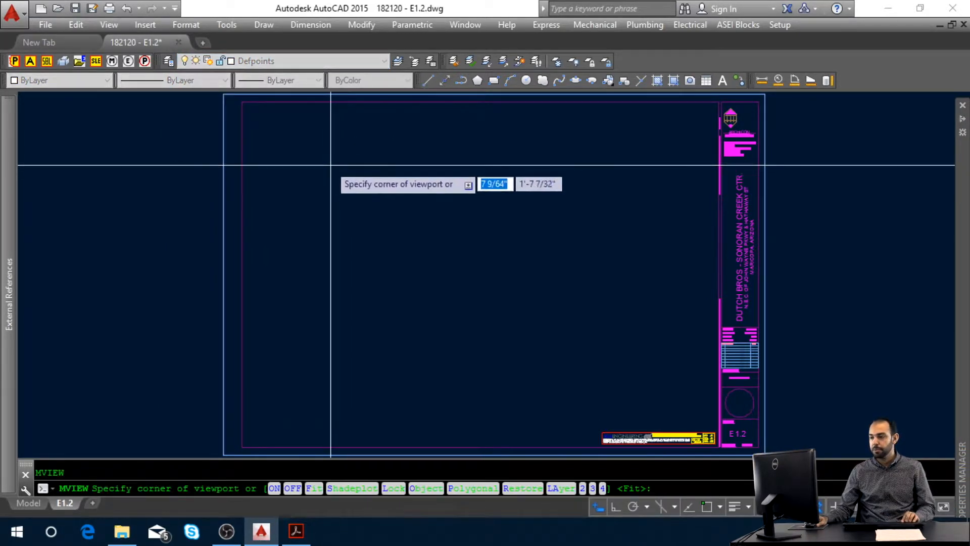
# Try to create a rectangular viewport in the upper part of the E1.2 sheet, declining the regeneration.
pyautogui.click(256, 116)
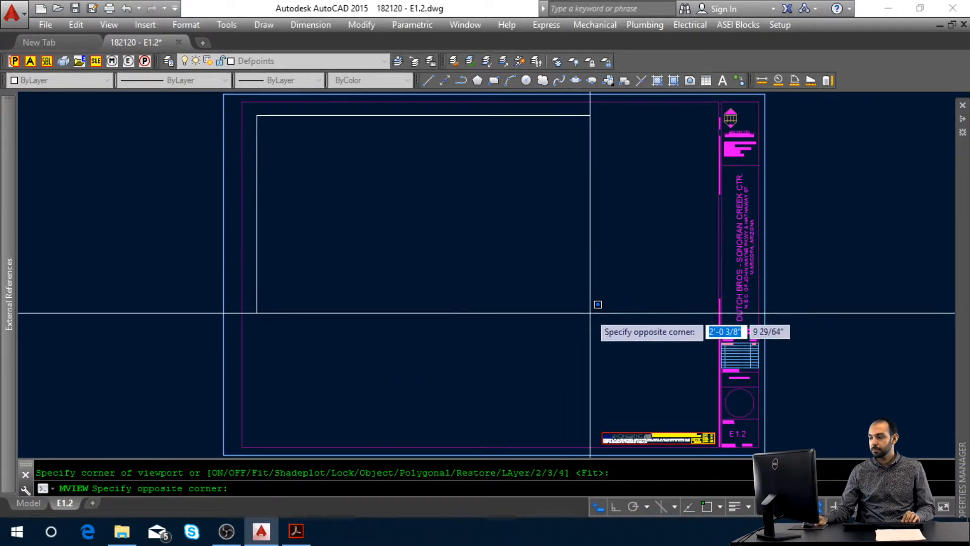
pyautogui.click(606, 339)
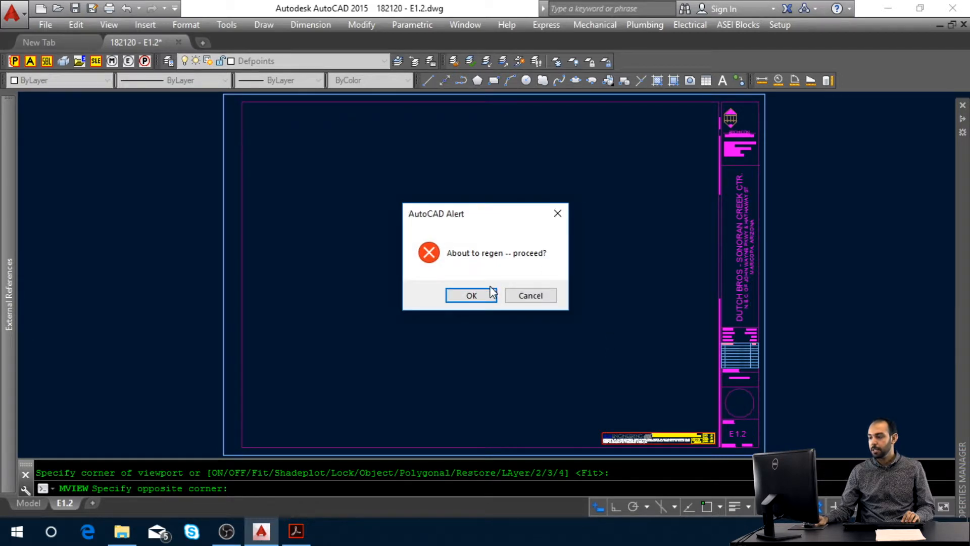
pyautogui.click(531, 295)
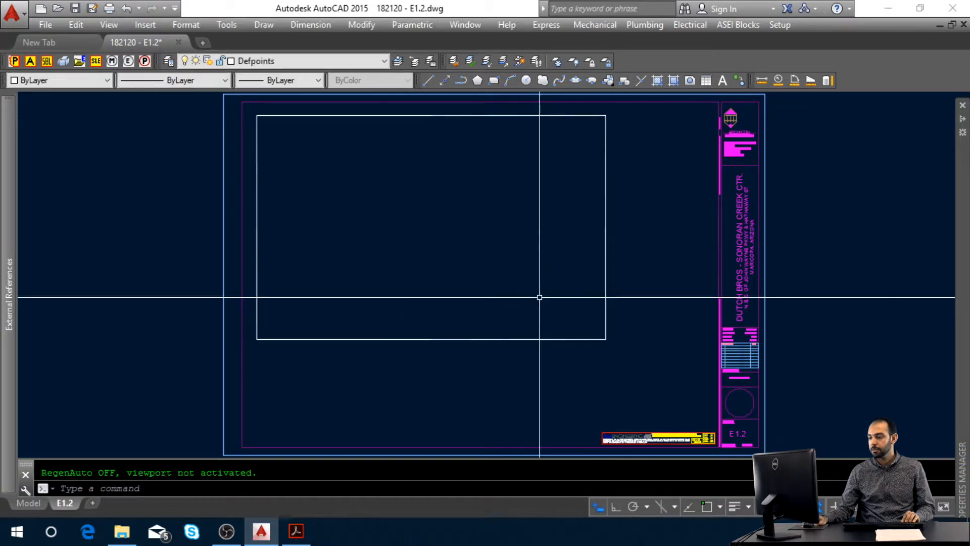
# Select the empty, inactive viewport and erase it from the sheet.
pyautogui.click(467, 223)
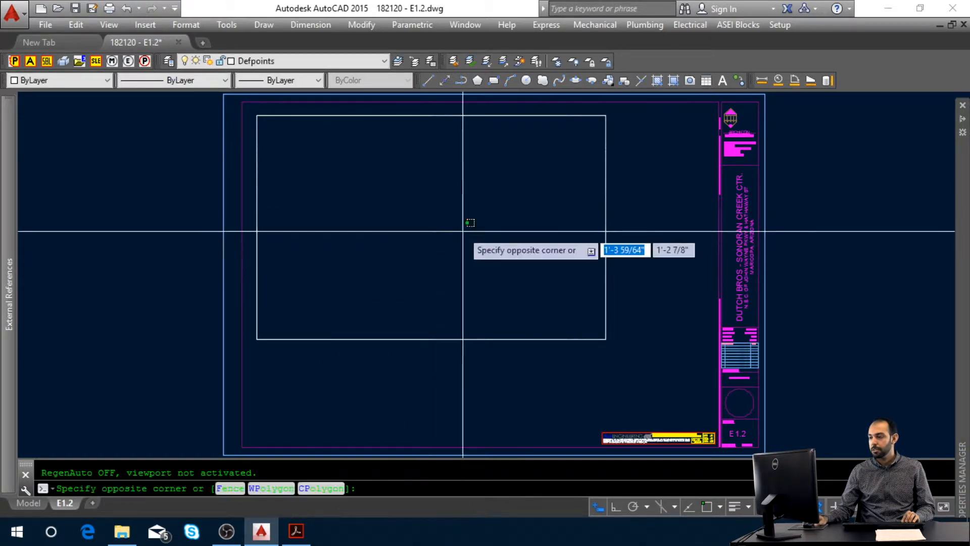
pyautogui.click(449, 180)
pyautogui.click(433, 176)
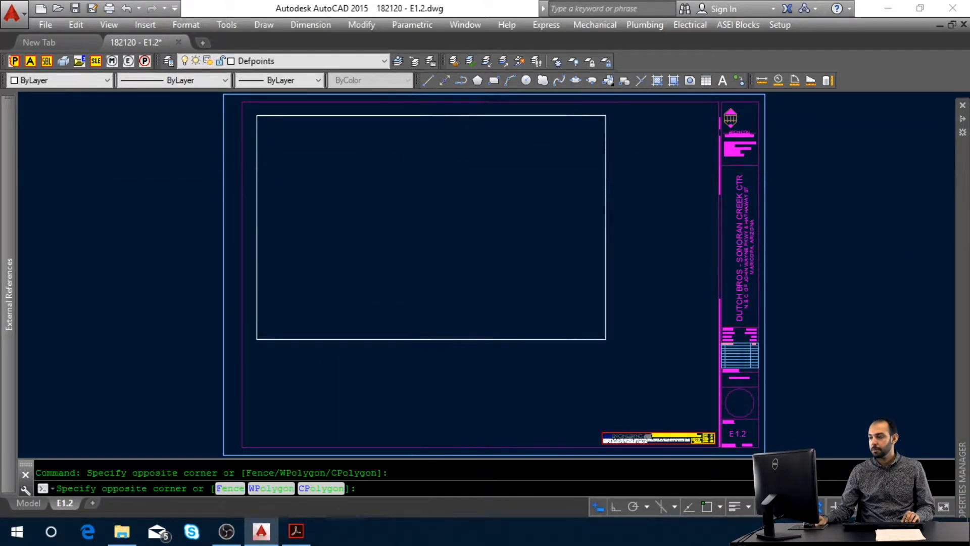
pyautogui.click(417, 175)
pyautogui.click(406, 179)
pyautogui.click(410, 183)
pyautogui.click(627, 243)
pyautogui.press('Delete')
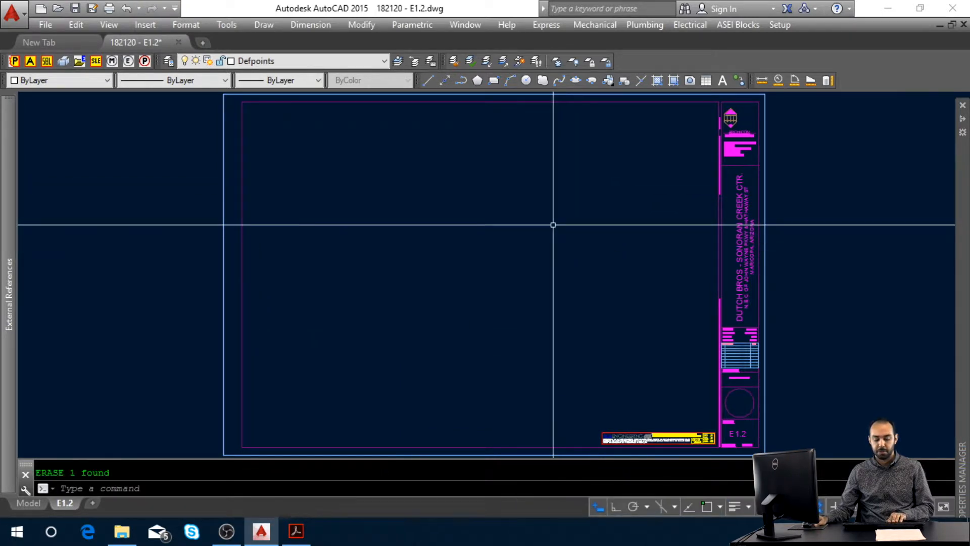
# Create a rectangular viewport with MVIEW, starting just inside the sheet border's upper-left corner, and allow the regeneration so the site shows.
pyautogui.write('mv')
pyautogui.press('Return')
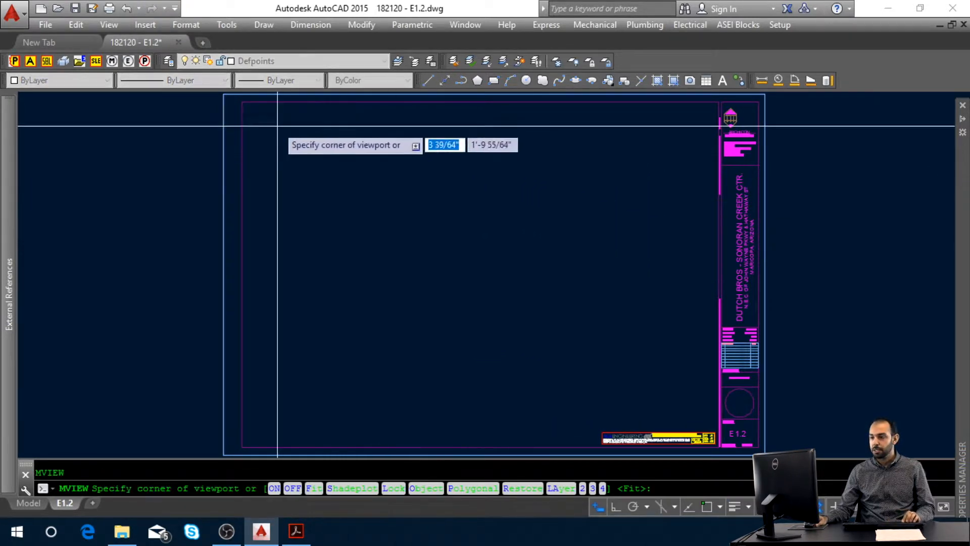
pyautogui.click(249, 108)
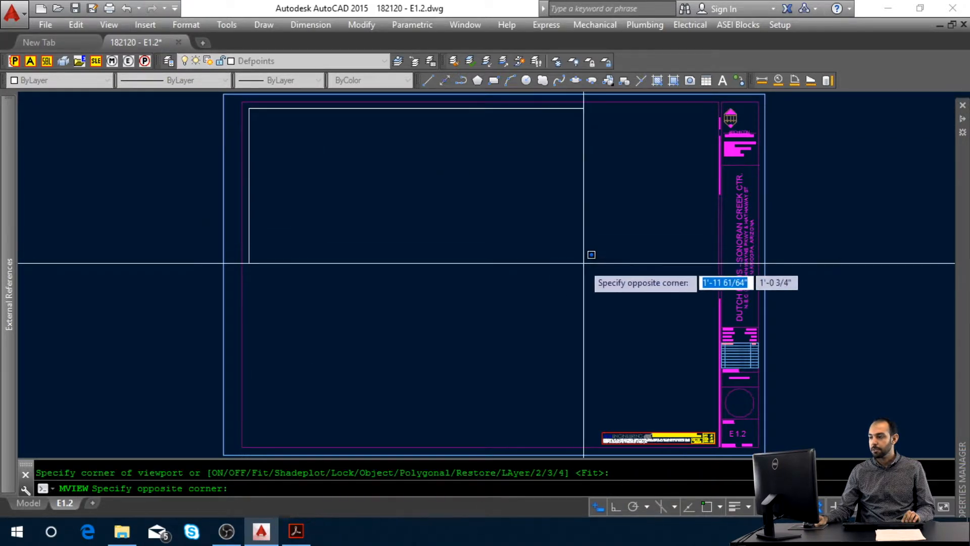
pyautogui.click(592, 325)
pyautogui.click(464, 294)
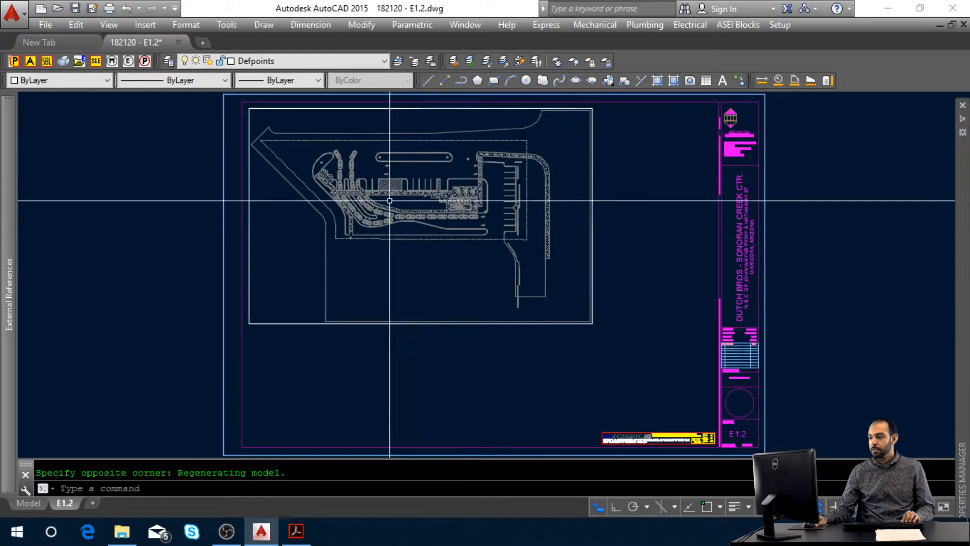
# Scale the site view inside the new viewport to 1"=20'-0" with a paper-space zoom factor and return to paper space.
pyautogui.doubleClick(469, 205)
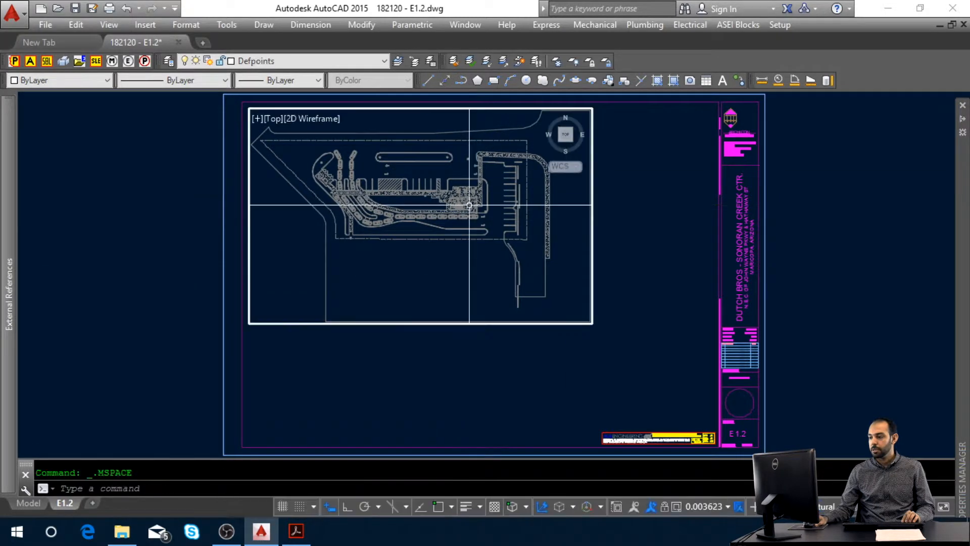
pyautogui.write('z')
pyautogui.press('Return')
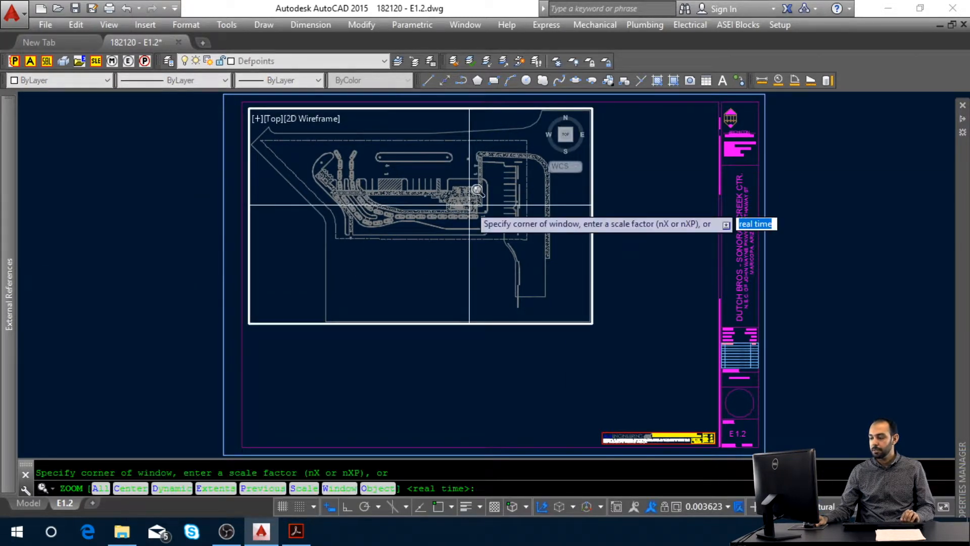
pyautogui.write('1/24xp')
pyautogui.press('Return')
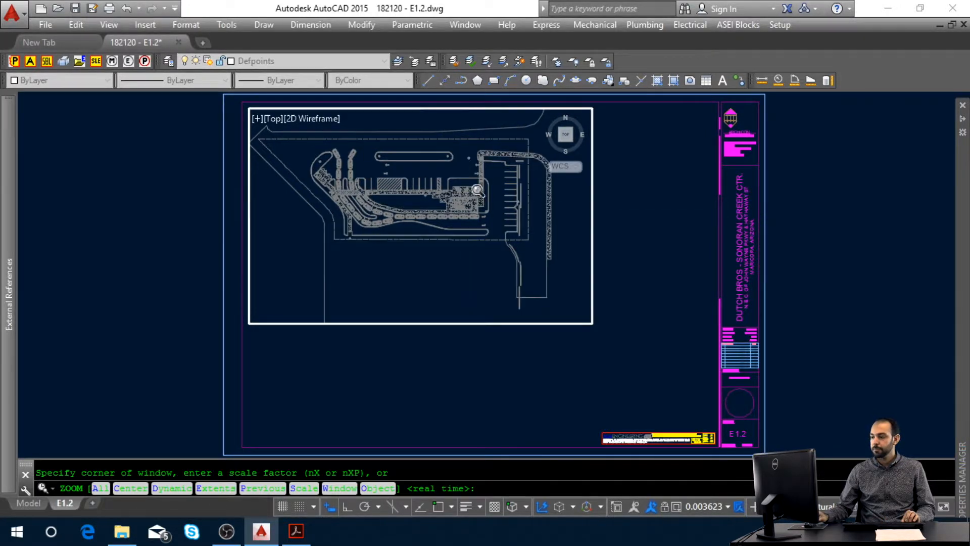
pyautogui.doubleClick(633, 367)
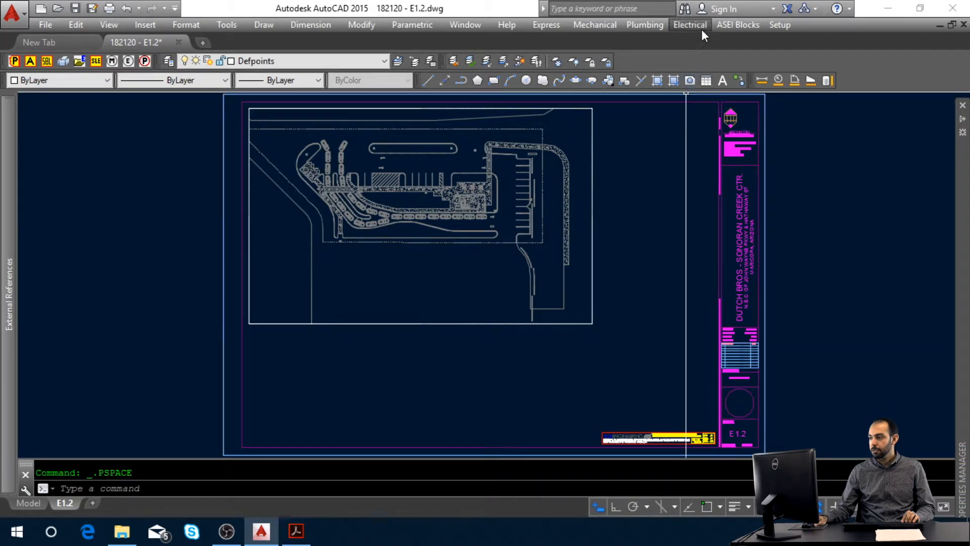
# Insert the New Plan Title w/ North Arrow block just below the viewport's lower edge, keeping the default rotation.
pyautogui.click(742, 28)
pyautogui.moveTo(747, 59)
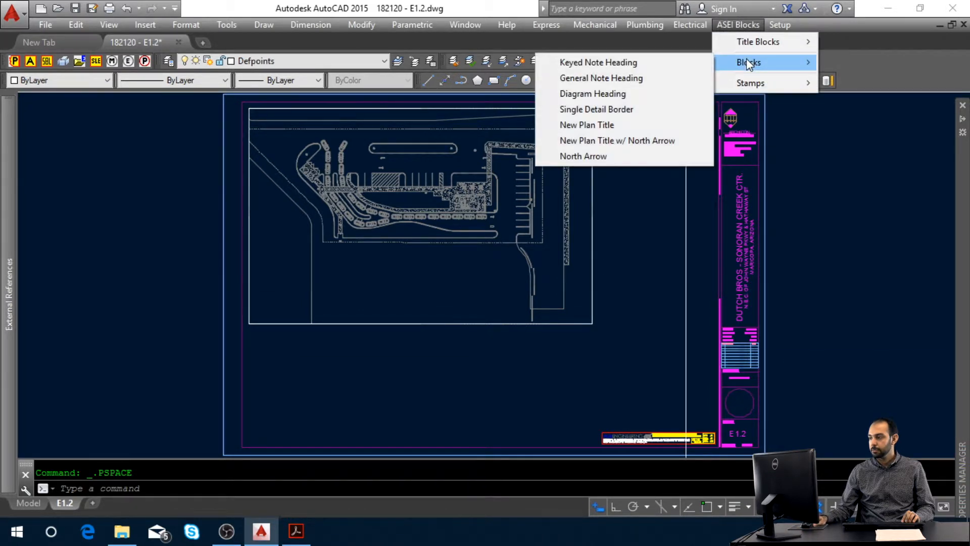
pyautogui.click(610, 145)
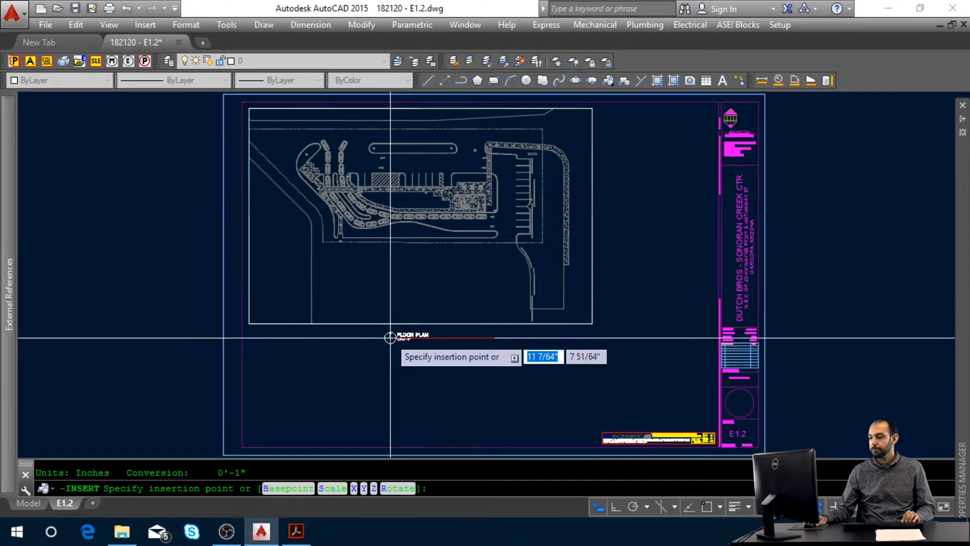
pyautogui.click(389, 338)
pyautogui.scroll(4, 400, 337)
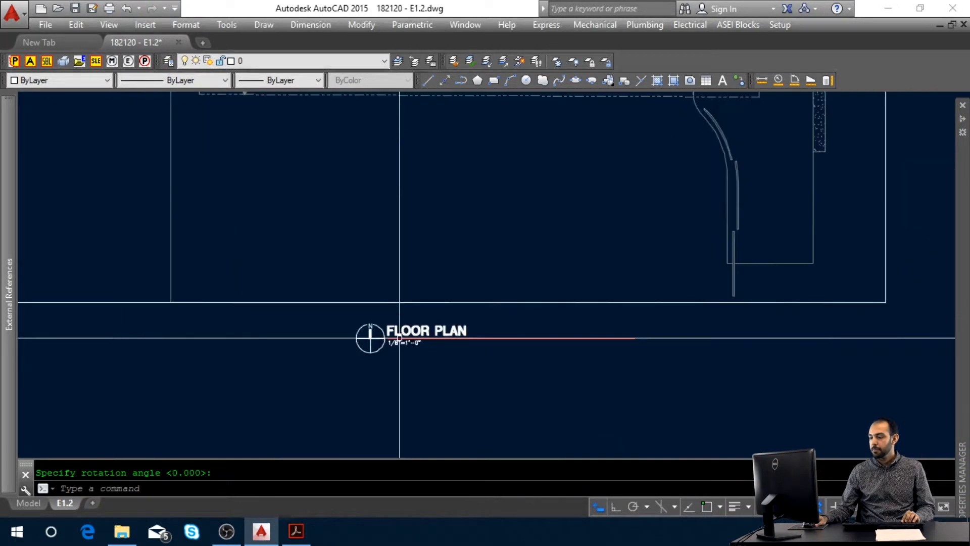
pyautogui.press('Return')
# Set the plan title block's title to PHOTOMETRIC PLAN and its drawing scale to 1"=20'-0".
pyautogui.doubleClick(402, 333)
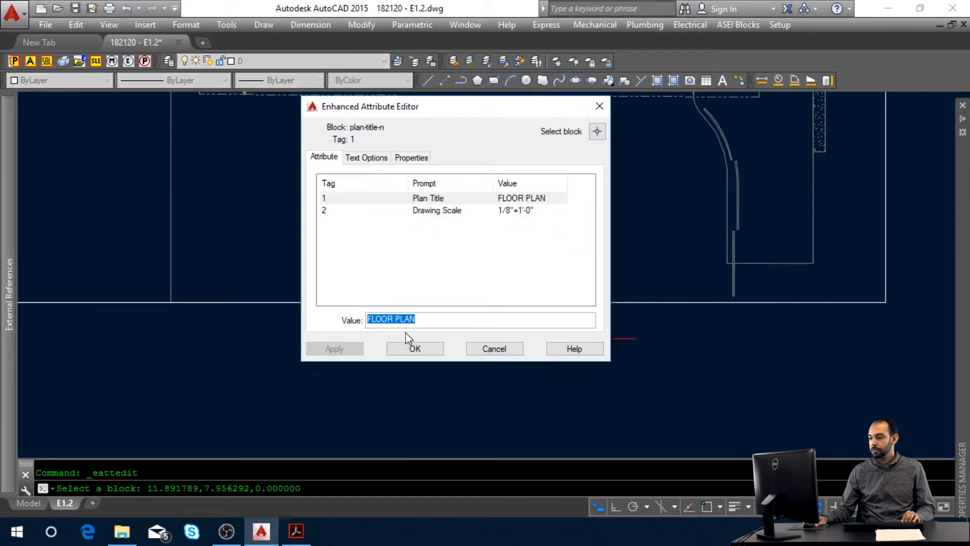
pyautogui.write('PHOTOMETRIC')
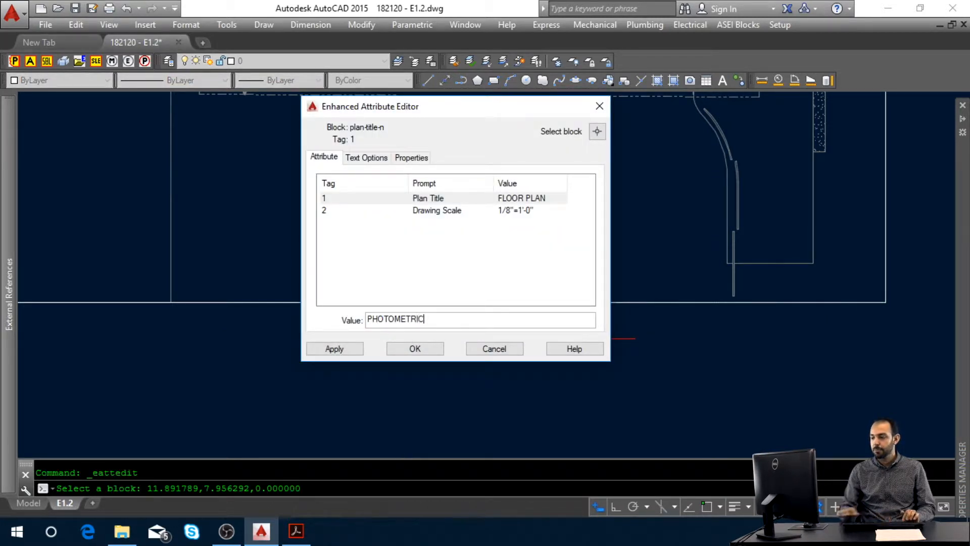
pyautogui.write(' PLAN')
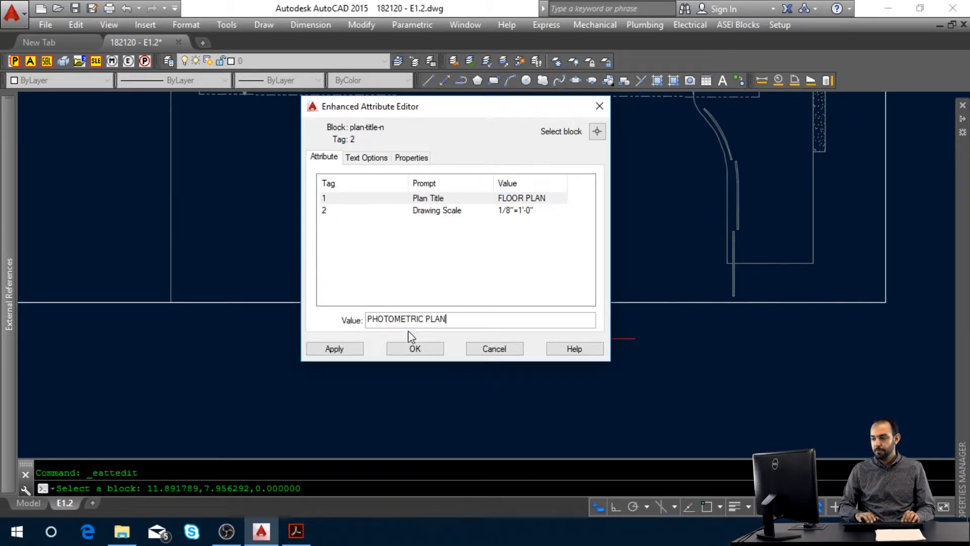
pyautogui.press('Return')
pyautogui.press('Left')
pyautogui.press('Right')
pyautogui.press('Delete')
pyautogui.press('Delete')
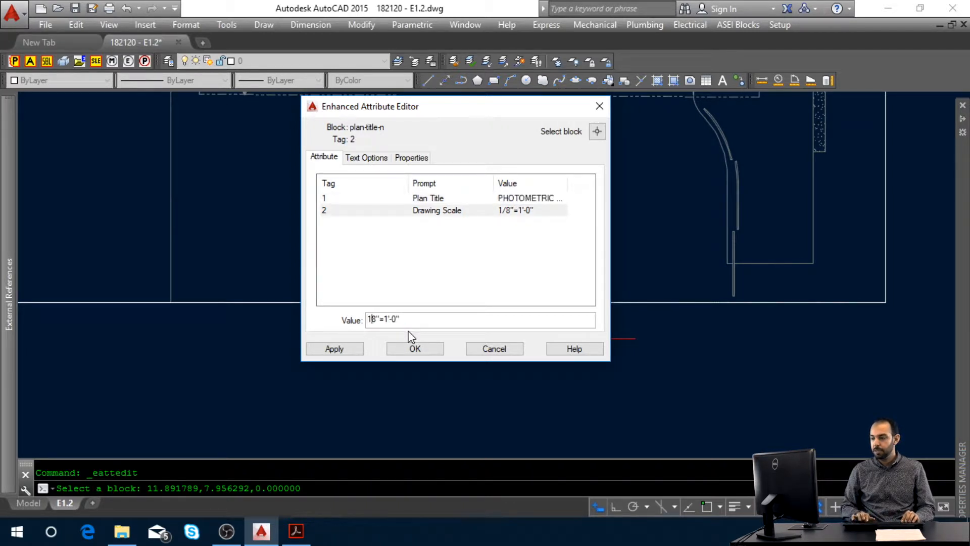
pyautogui.press('Delete')
pyautogui.write('20')
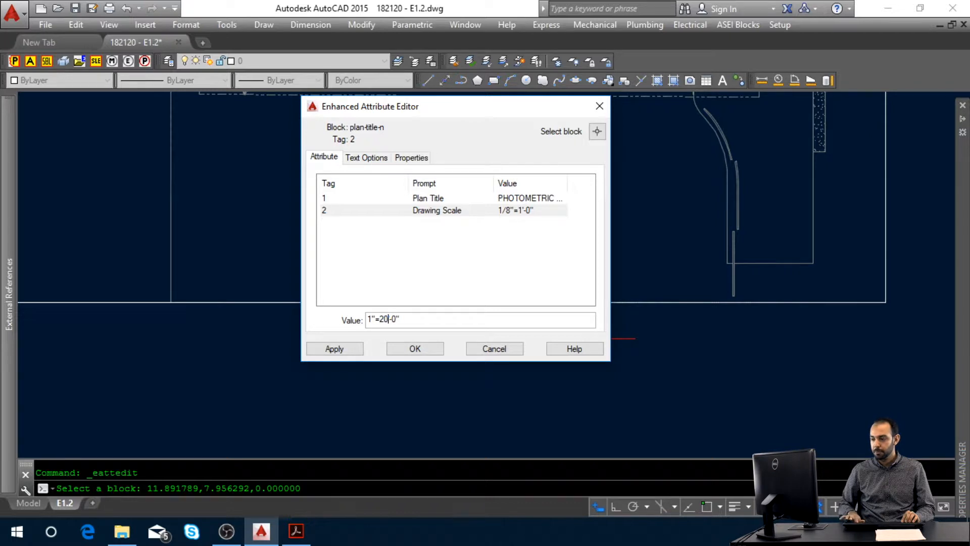
pyautogui.click(411, 348)
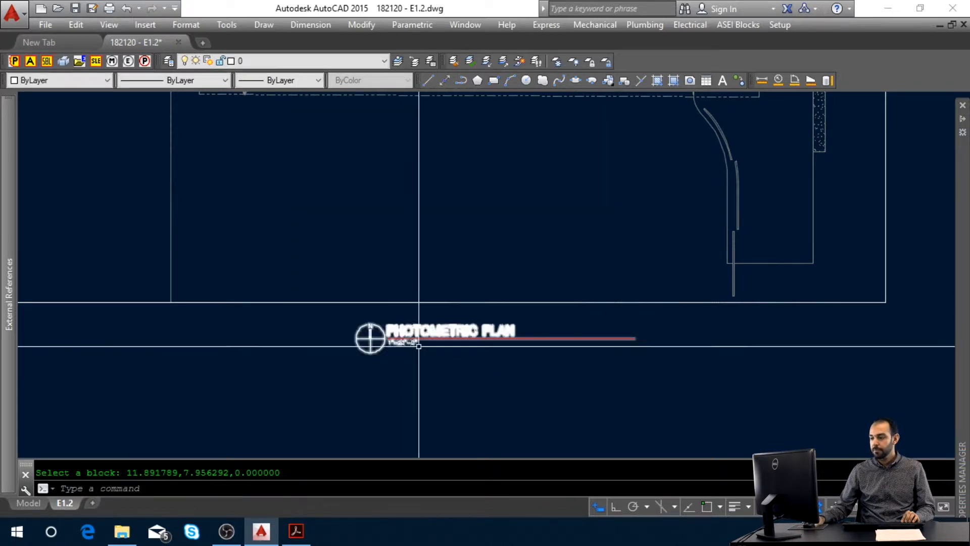
pyautogui.middleClick(412, 347)
pyautogui.middleClick(412, 347)
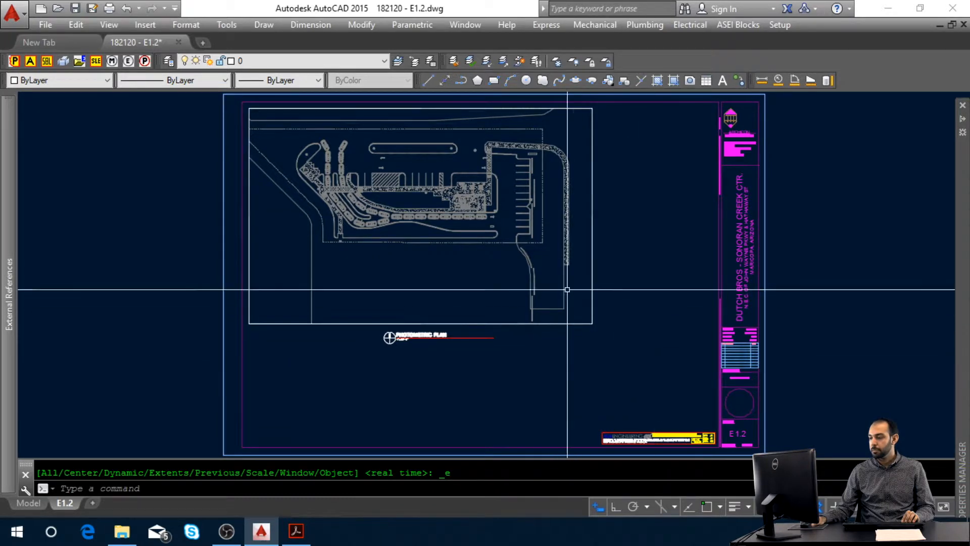
# Switch to E1.2.pdf in Acrobat Reader and examine the reference photometric plan up close.
pyautogui.click(298, 531)
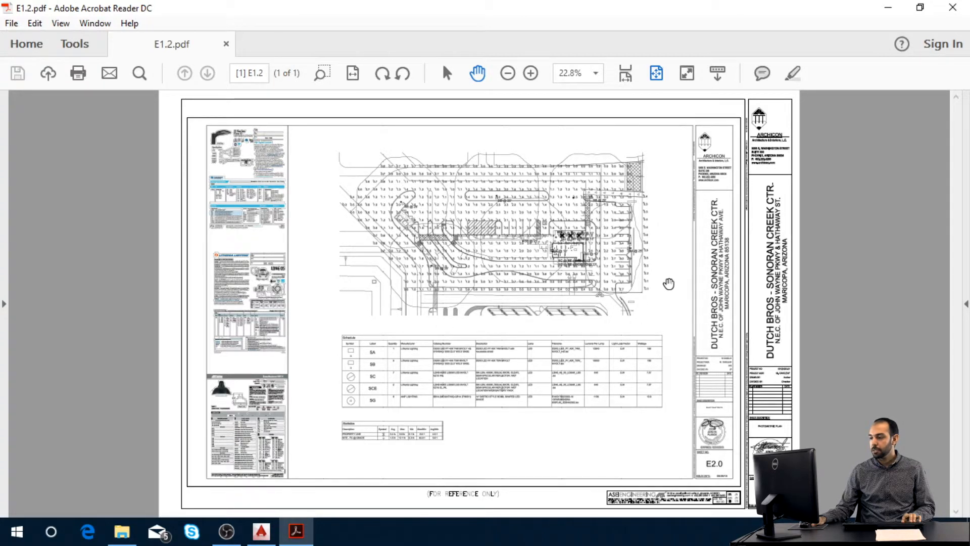
pyautogui.keyDown('ctrl'); pyautogui.scroll(3, 502, 204); pyautogui.keyUp('ctrl')
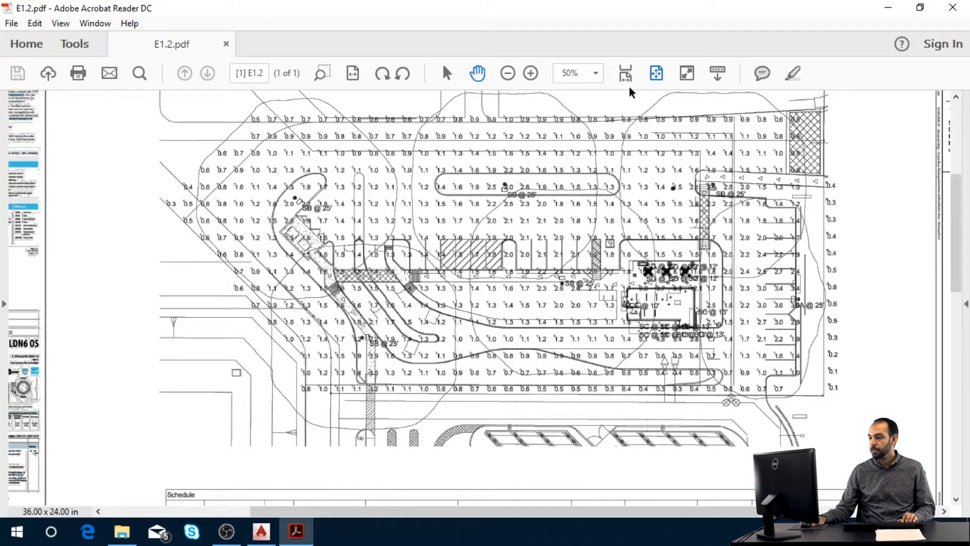
# Fit the E1.2 reference page in view, switch to AutoCAD and examine the sheet description in the E1.3 title block.
pyautogui.click(656, 74)
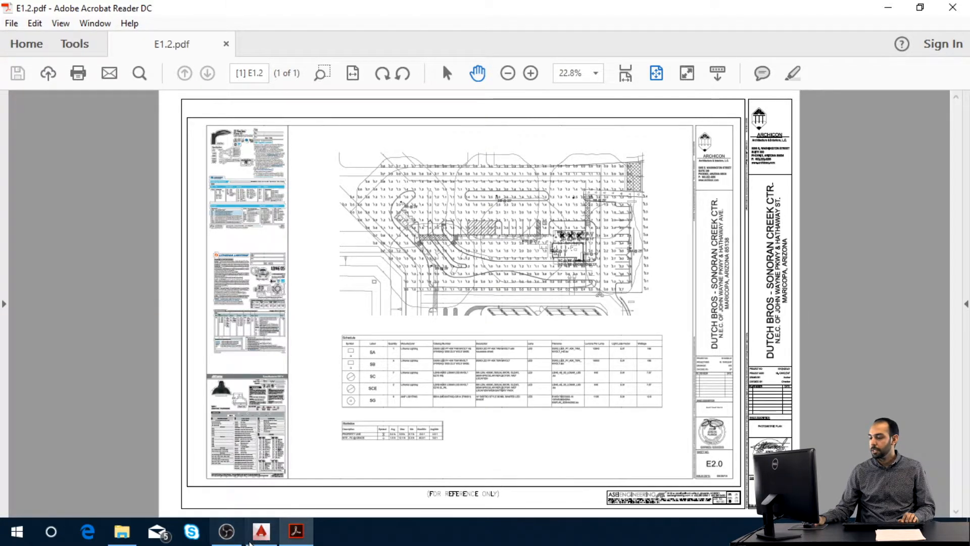
pyautogui.click(253, 538)
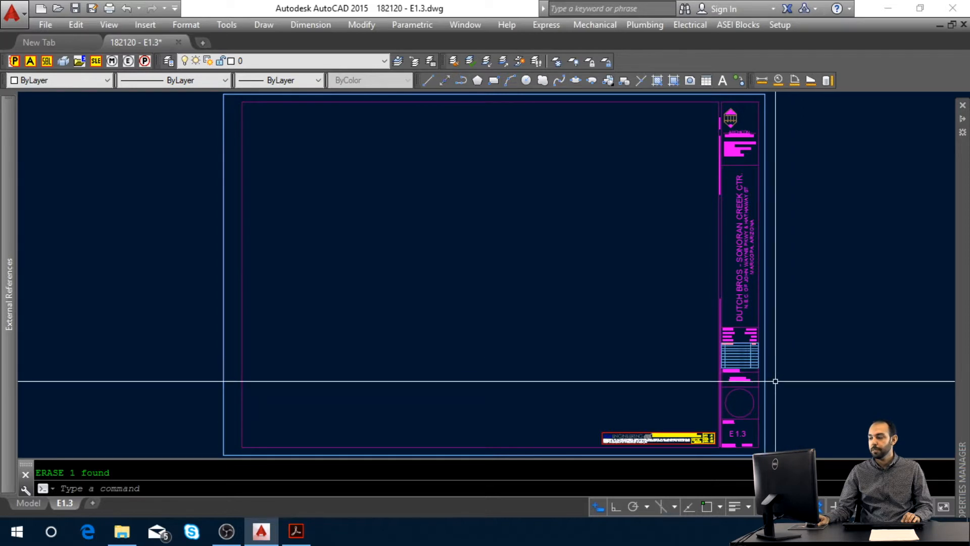
pyautogui.scroll(6, 761, 386)
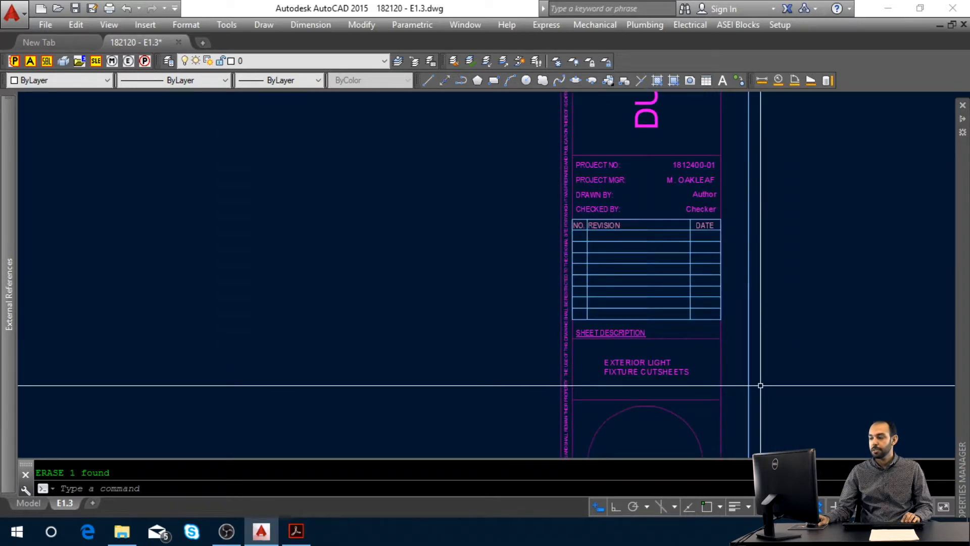
pyautogui.middleClick(760, 385)
pyautogui.middleClick(760, 385)
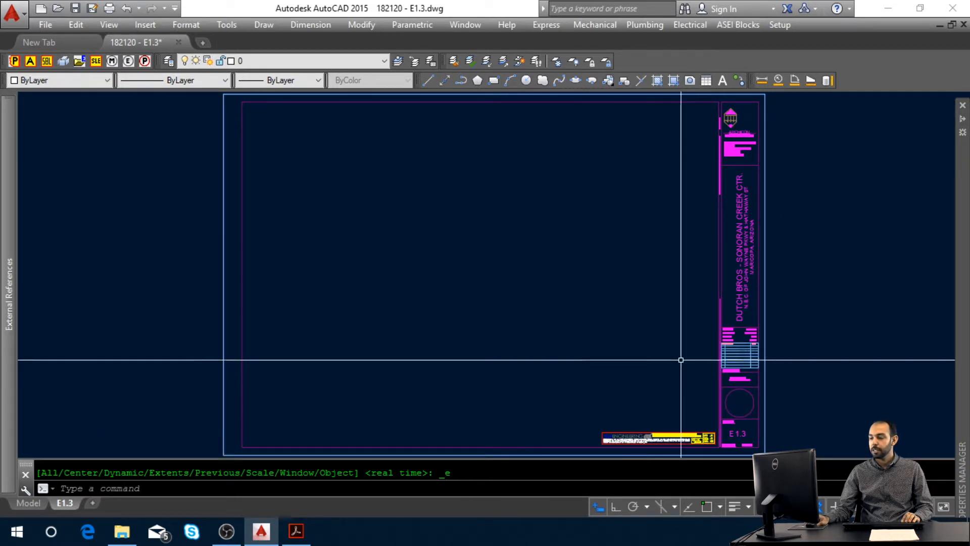
# Switch to E1.3.pdf in Acrobat Reader to examine the reference cutsheet layout, and return to AutoCAD.
pyautogui.click(296, 532)
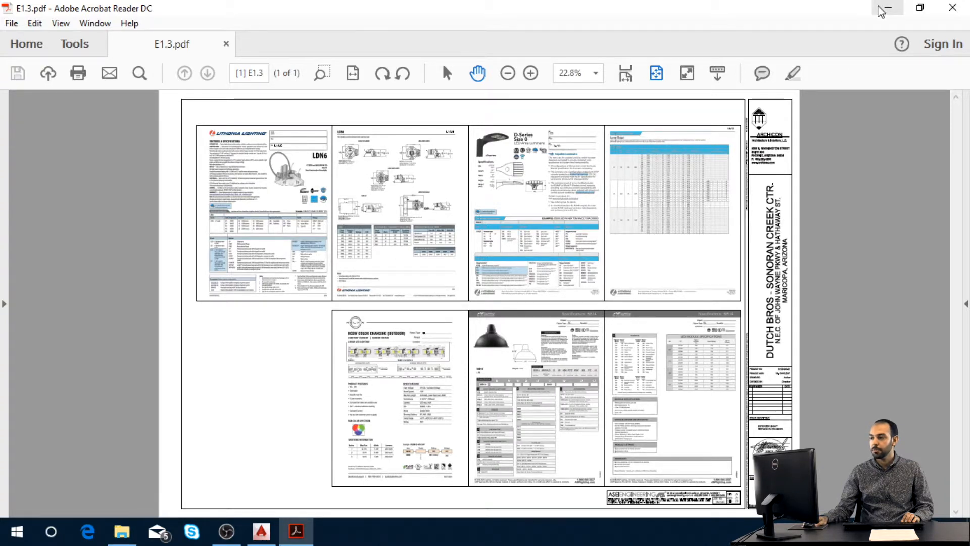
pyautogui.click(261, 530)
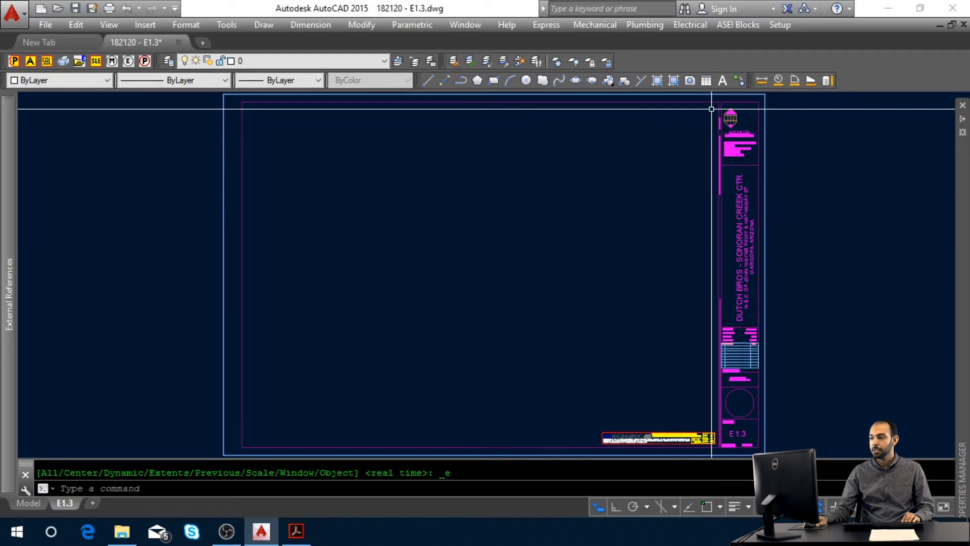
# Switch to File Explorer, open the Light Fixture Cutsheets folder inside the project's E folder and widen the file name column.
pyautogui.click(122, 531)
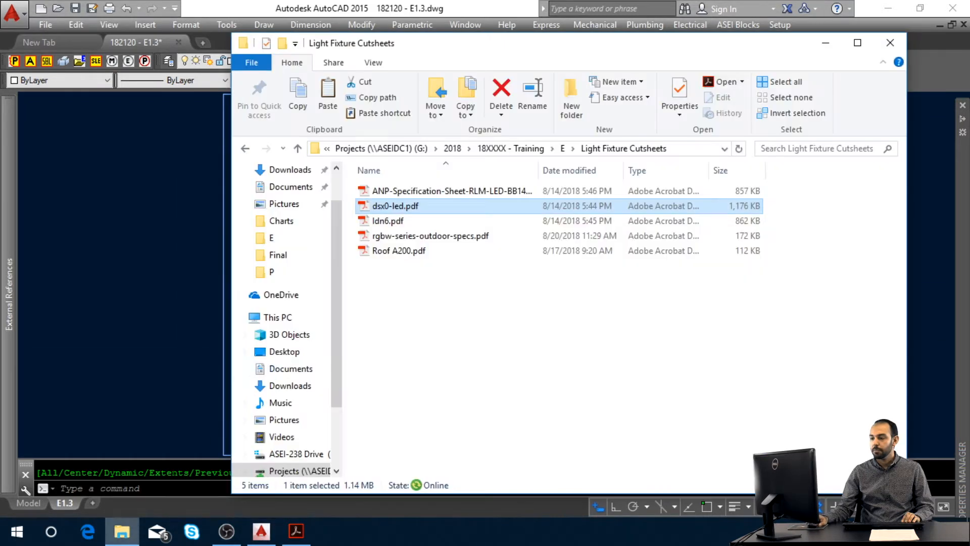
pyautogui.click(540, 150)
pyautogui.doubleClick(382, 266)
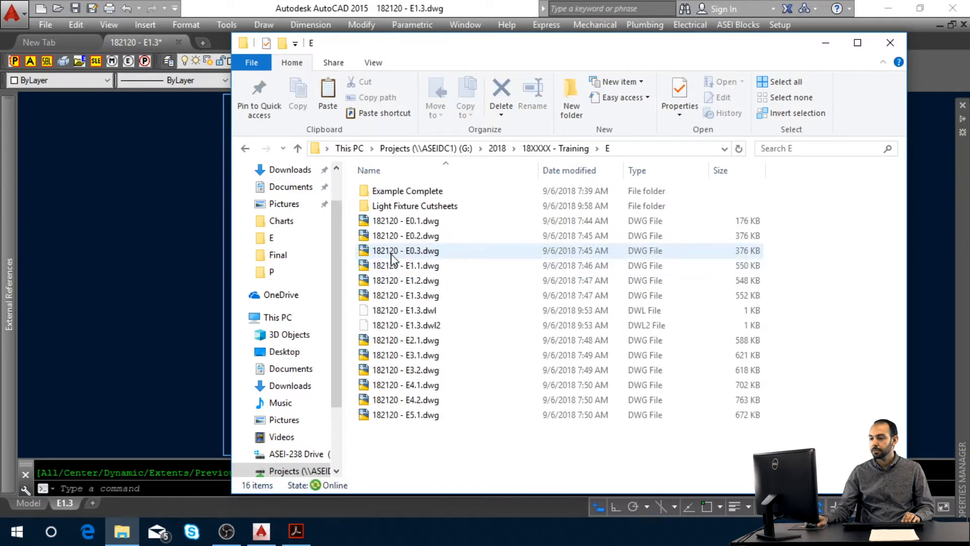
pyautogui.doubleClick(450, 208)
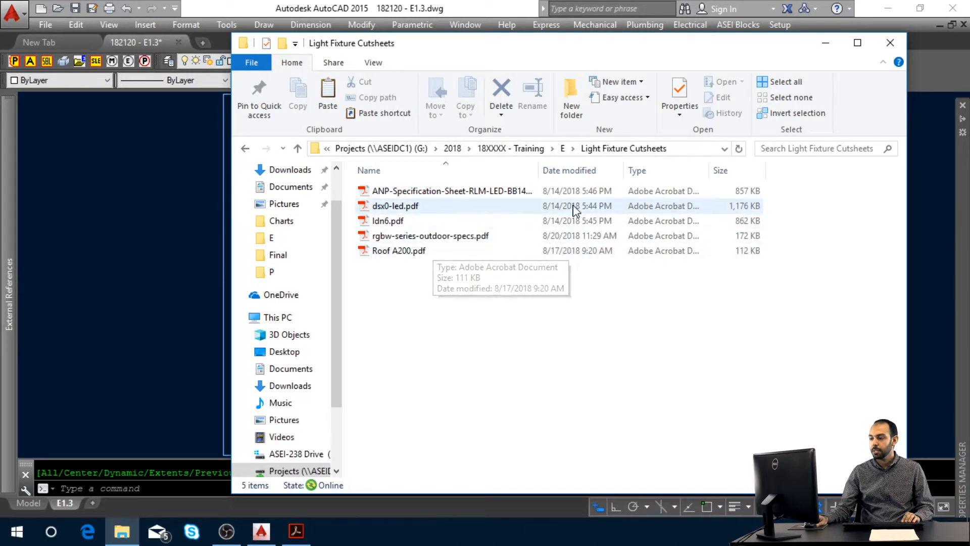
pyautogui.doubleClick(540, 177)
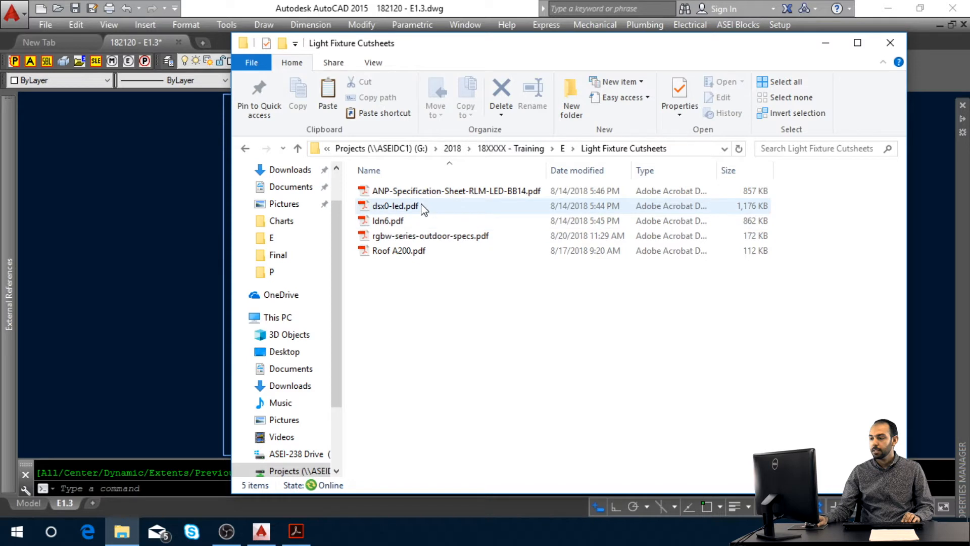
# Attach page 1 of dsx0-led.pdf to sheet E1.3 beside the title block's upper part, at scale 1 and rotation 0.
pyautogui.click(399, 206)
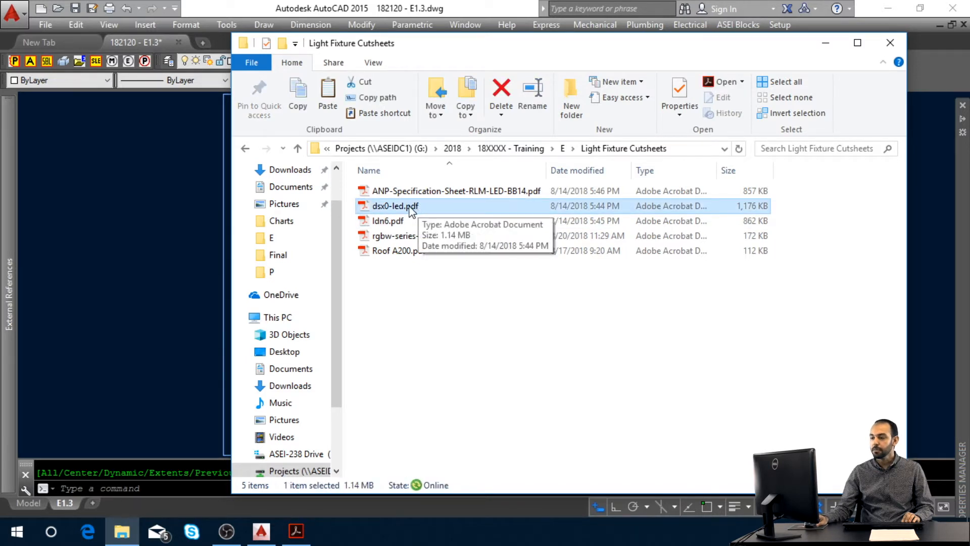
pyautogui.moveTo(399, 207); pyautogui.dragTo(178, 216)
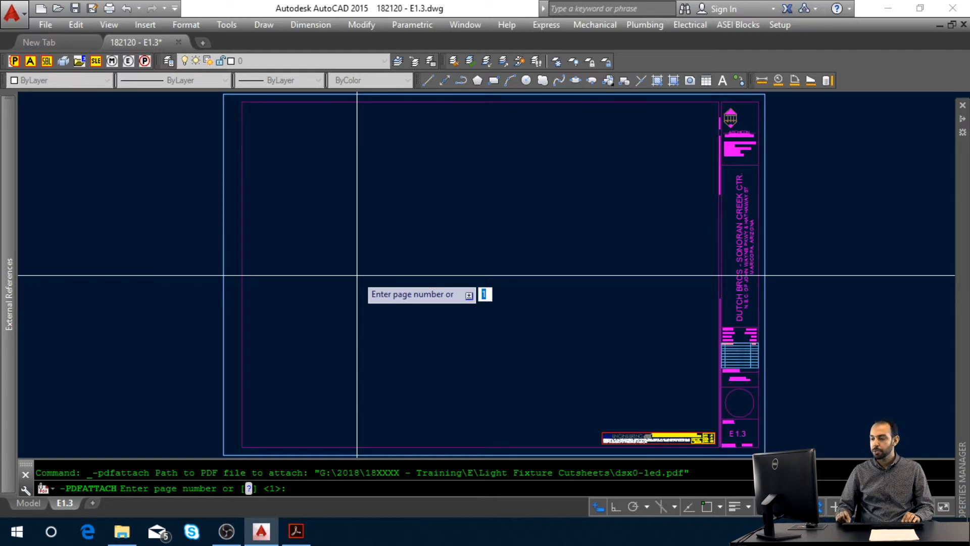
pyautogui.press('Return')
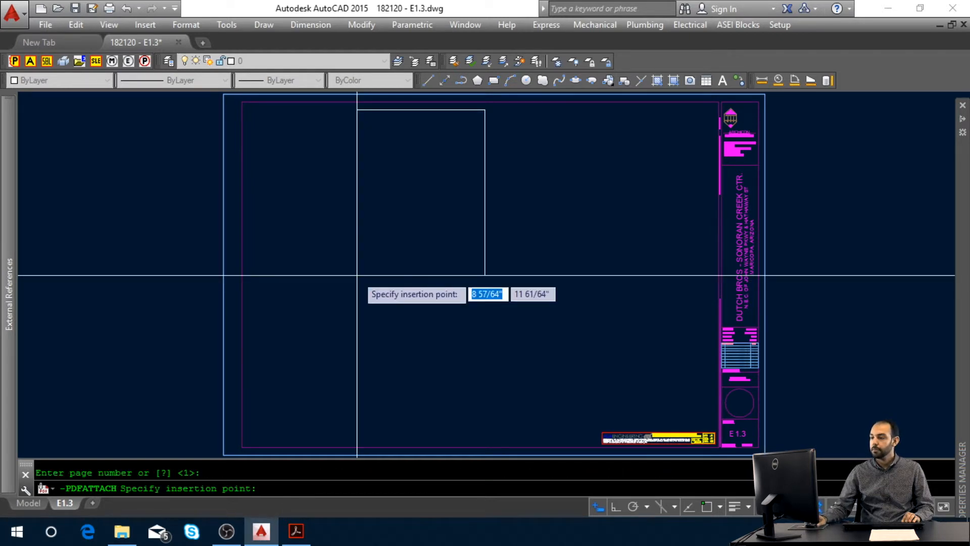
pyautogui.click(586, 272)
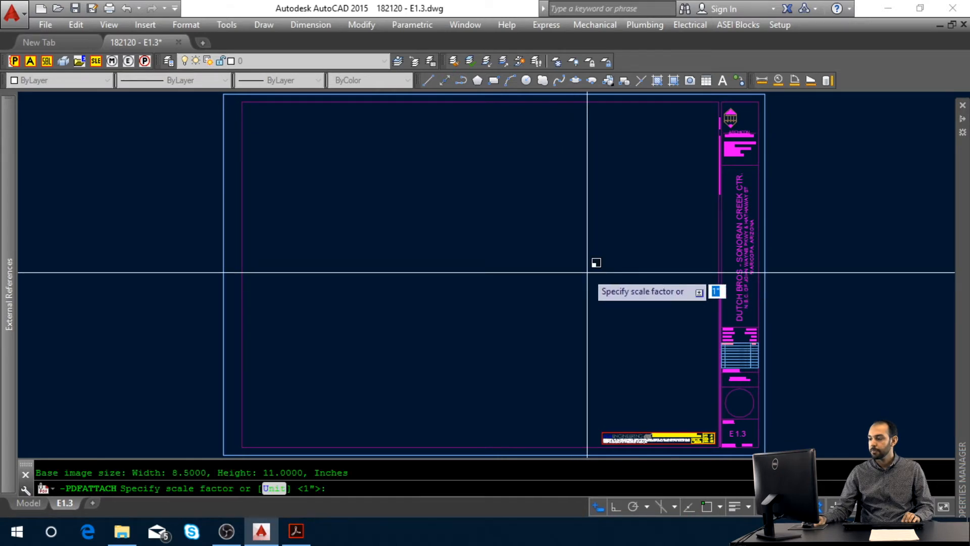
pyautogui.press('Return')
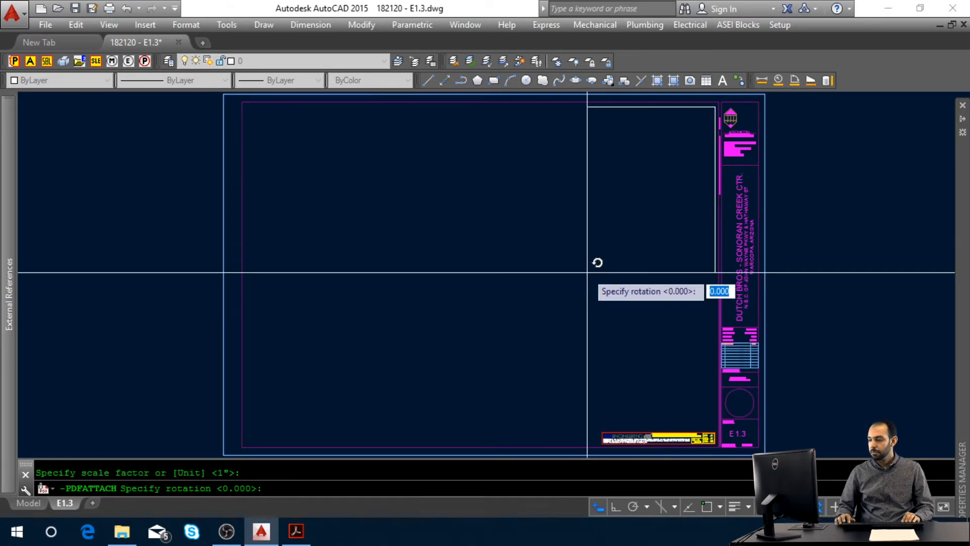
pyautogui.press('Return')
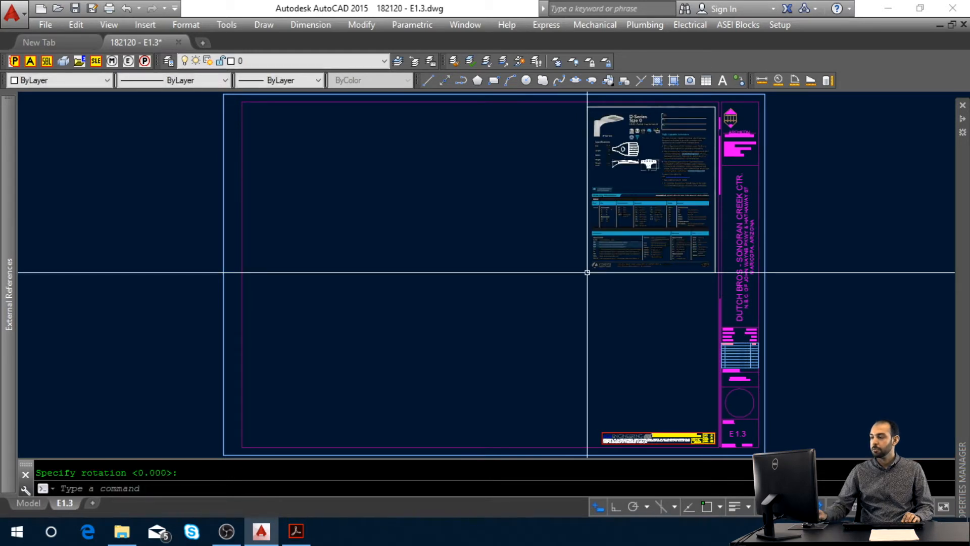
# Add the single-line text SA/SB on the Type line of the attached D-Series cutsheet.
pyautogui.scroll(6, 659, 114)
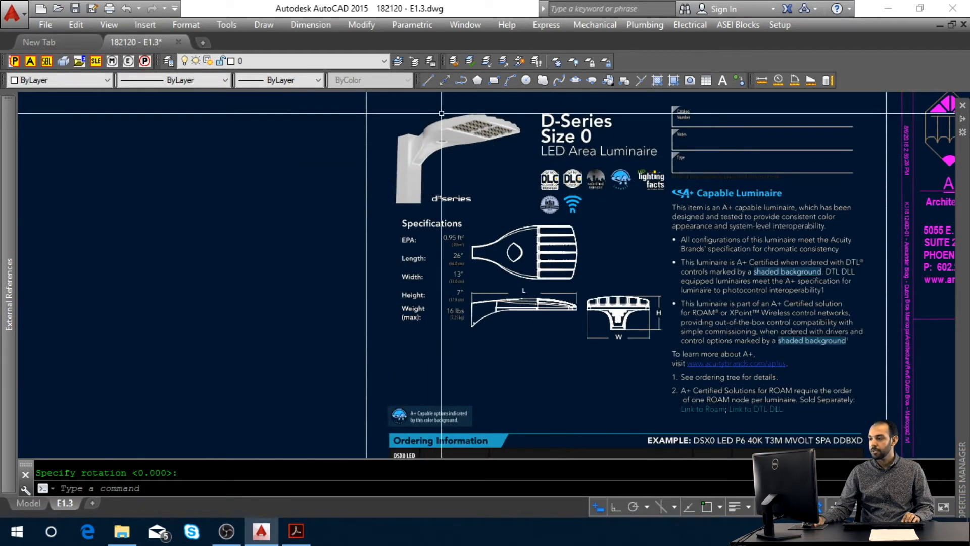
pyautogui.moveTo(327, 178); pyautogui.dragTo(307, 203, button='middle')
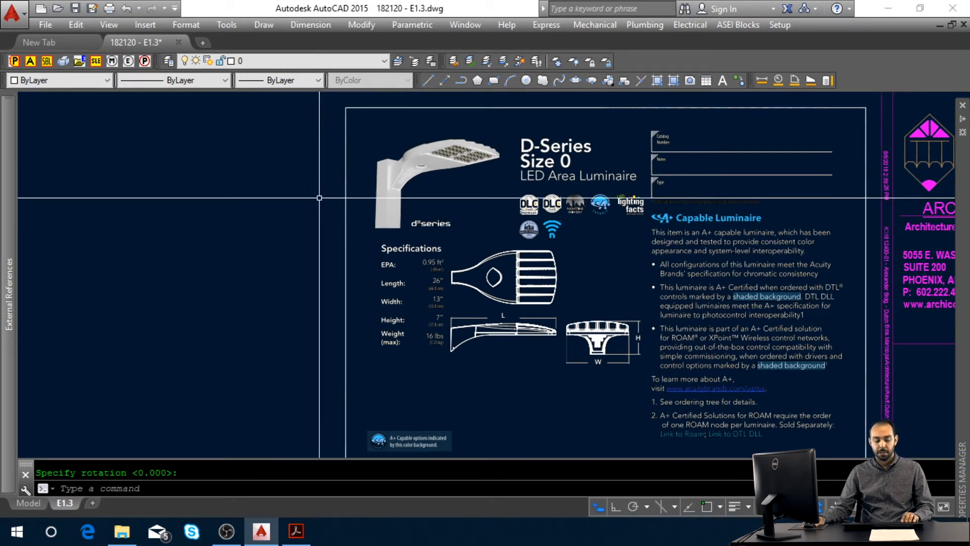
pyautogui.write('DT')
pyautogui.press('Return')
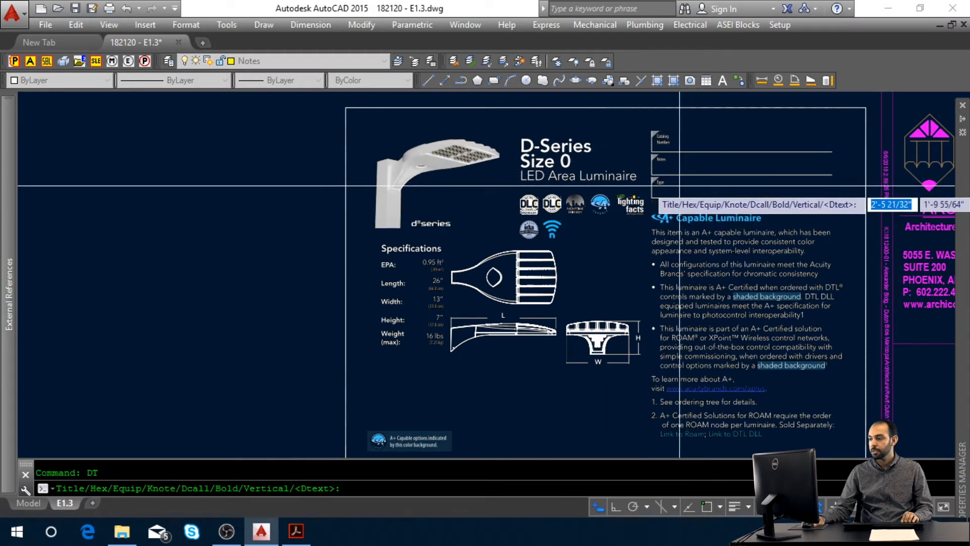
pyautogui.click(677, 184)
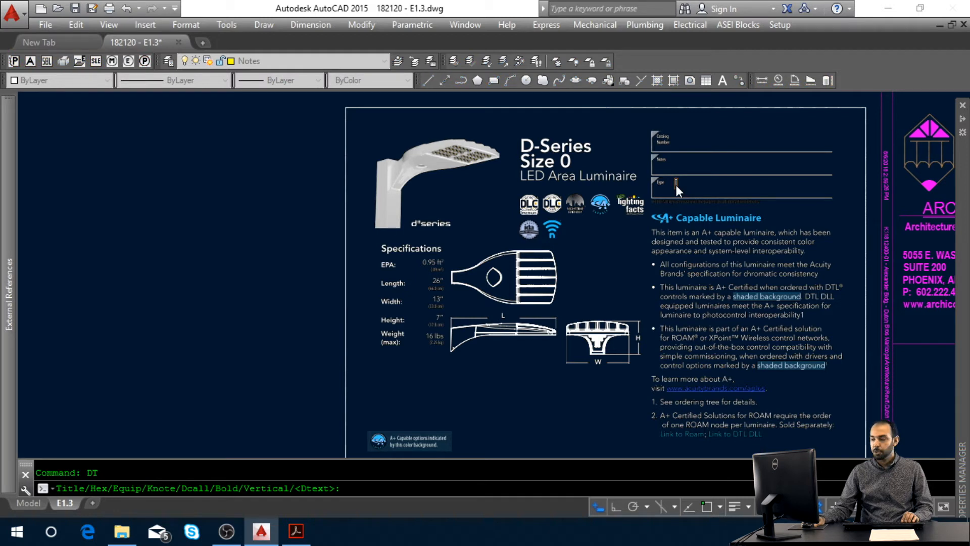
pyautogui.write('SA/SB')
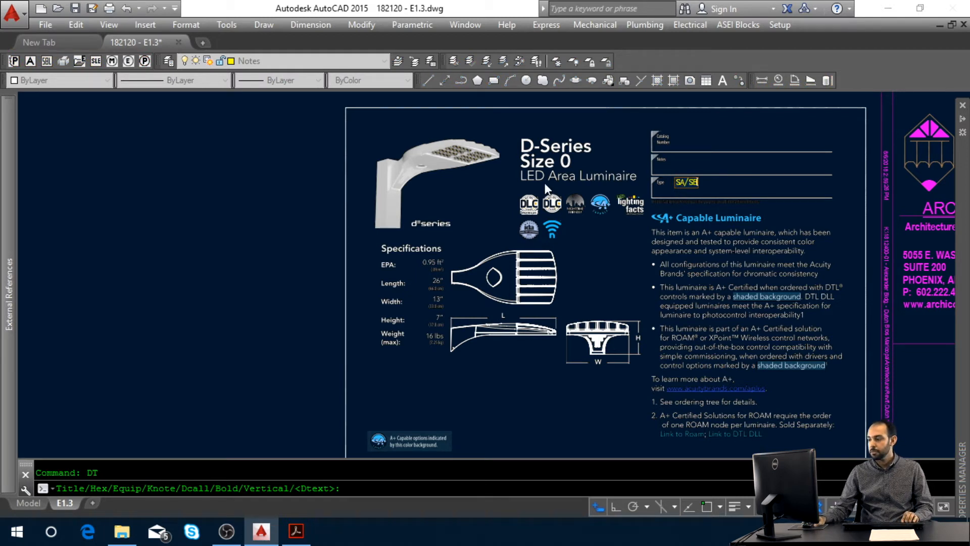
pyautogui.press('Escape')
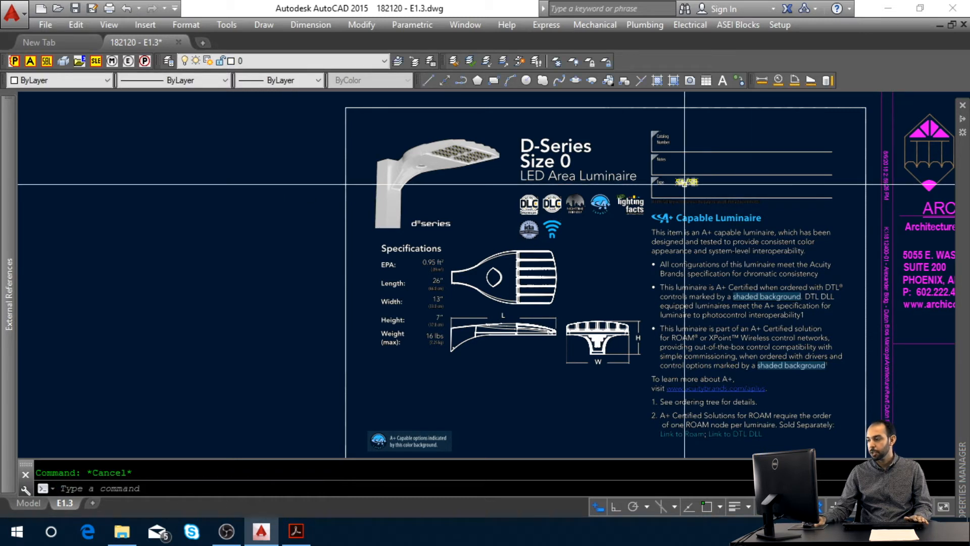
# Move the SA/SB label slightly down and left so it sits centred within the cutsheet's Type field.
pyautogui.write('m')
pyautogui.press('Return')
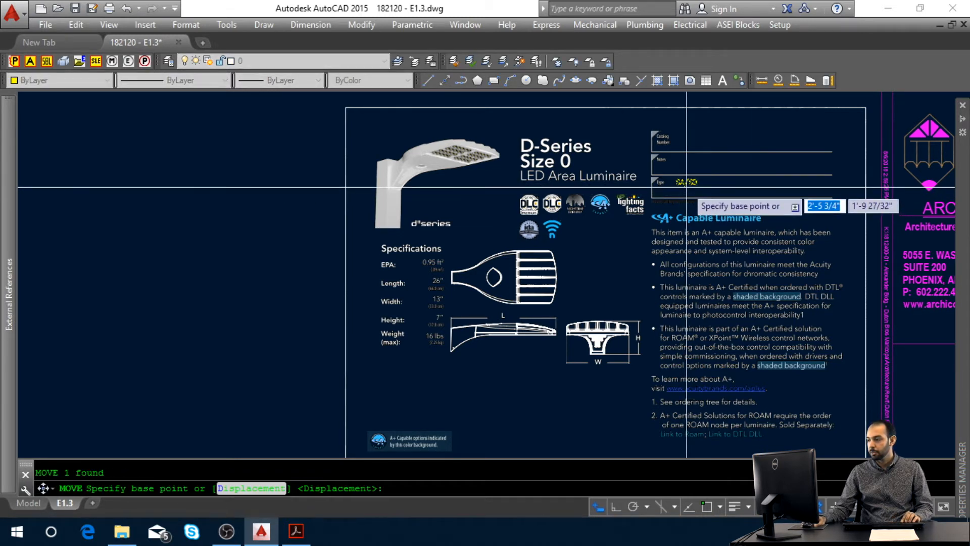
pyautogui.click(685, 185)
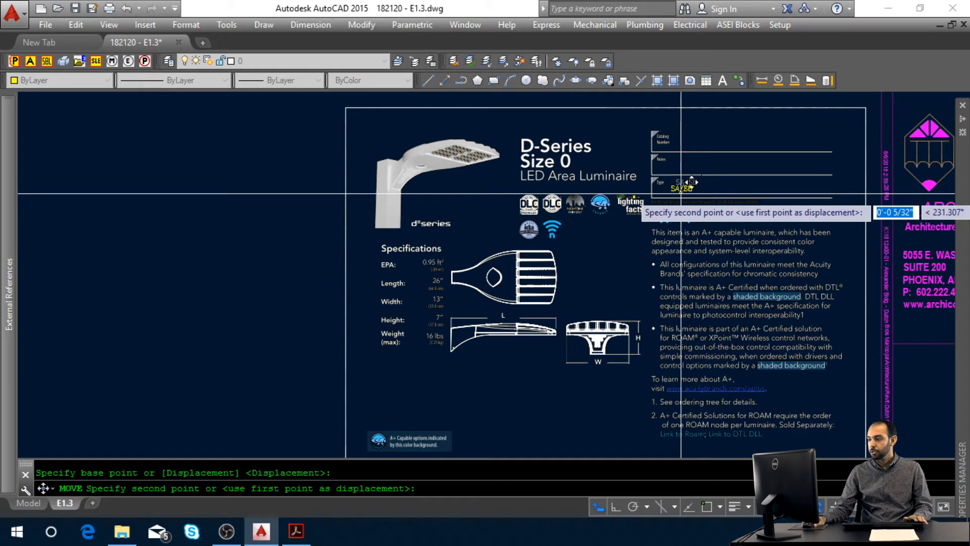
pyautogui.press('Escape')
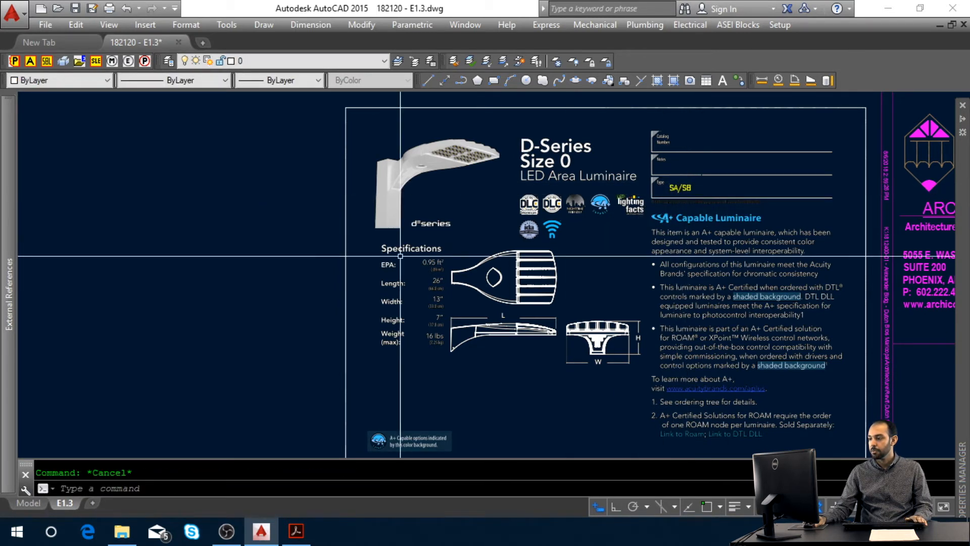
pyautogui.middleClick(308, 273)
pyautogui.middleClick(308, 273)
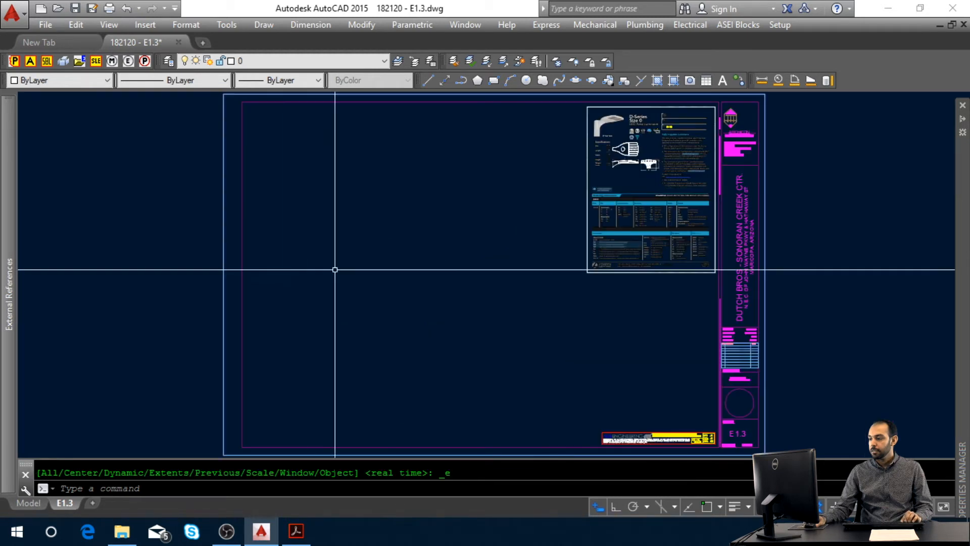